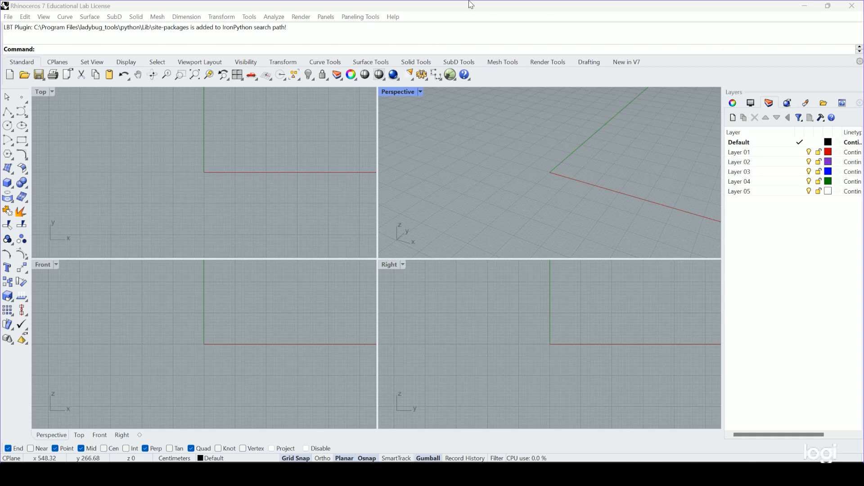
Launch Grasshopper and resize its window so the Perspective viewport stays visible beside it.
left_click(516, 6)
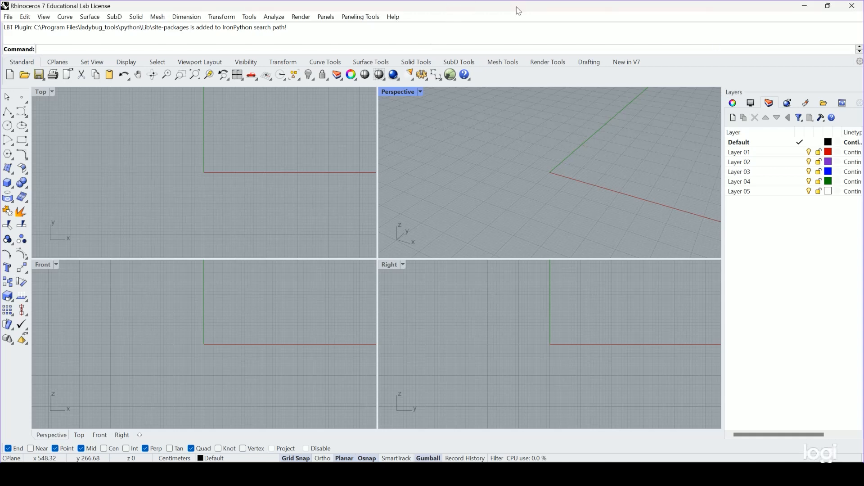
type("Grasshopper")
key("Return")
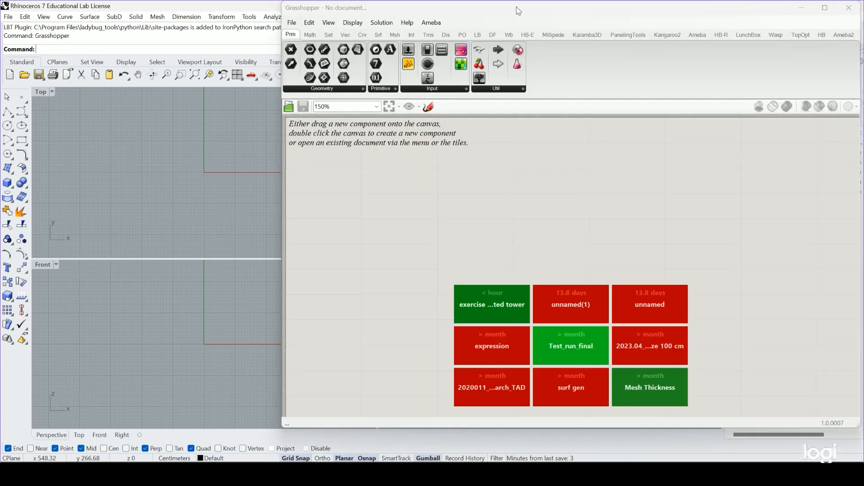
left_click_drag(549, 34, 266, 7)
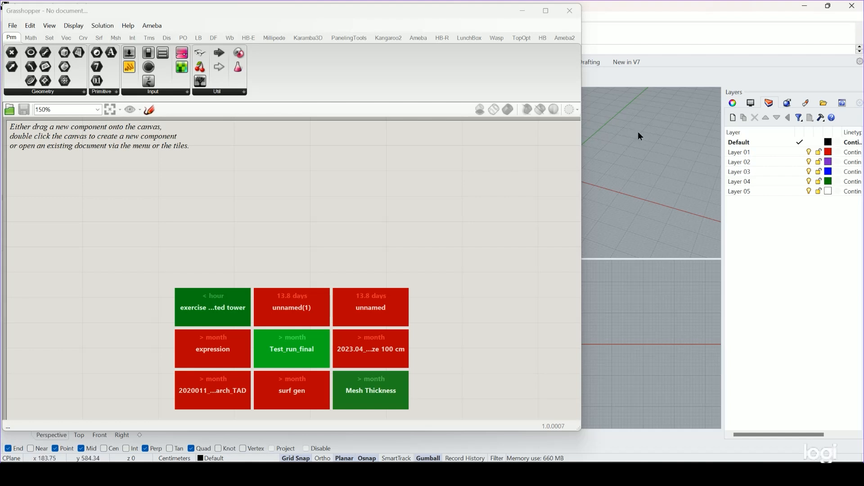
scroll(638, 132, "down", 2)
left_click_drag(581, 29, 377, 44)
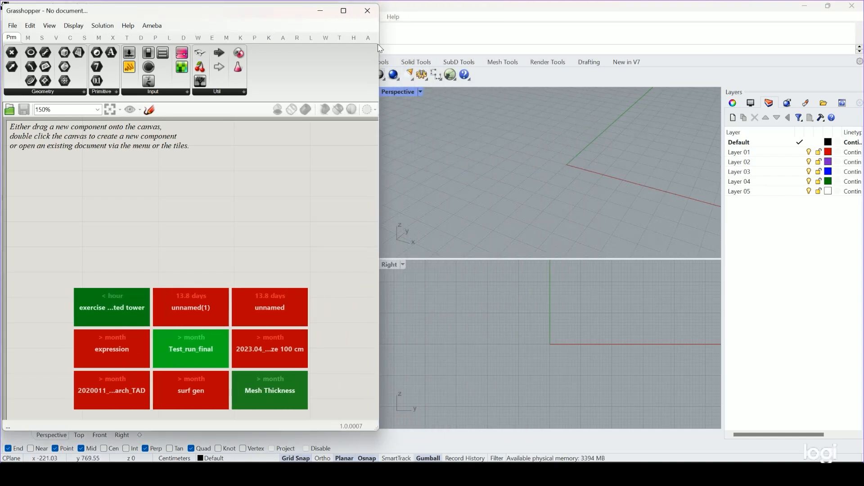
Add a Construct Point component to the upper part of the empty Grasshopper canvas.
double_click(132, 227)
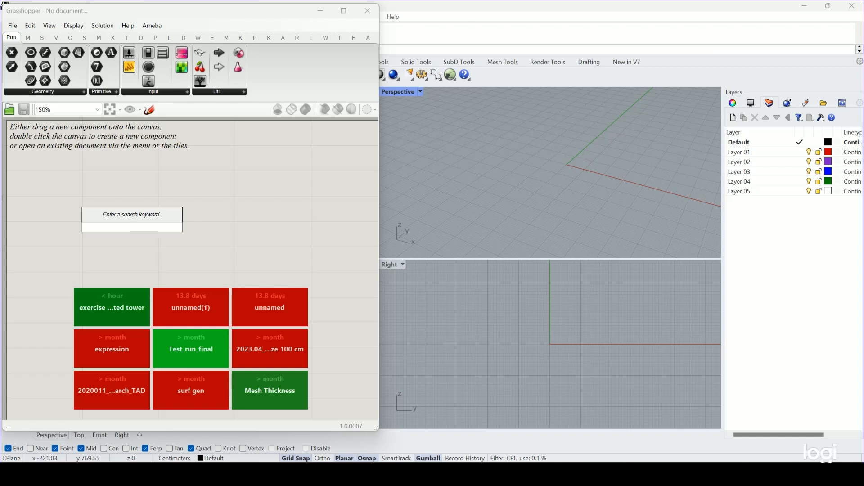
type("cons")
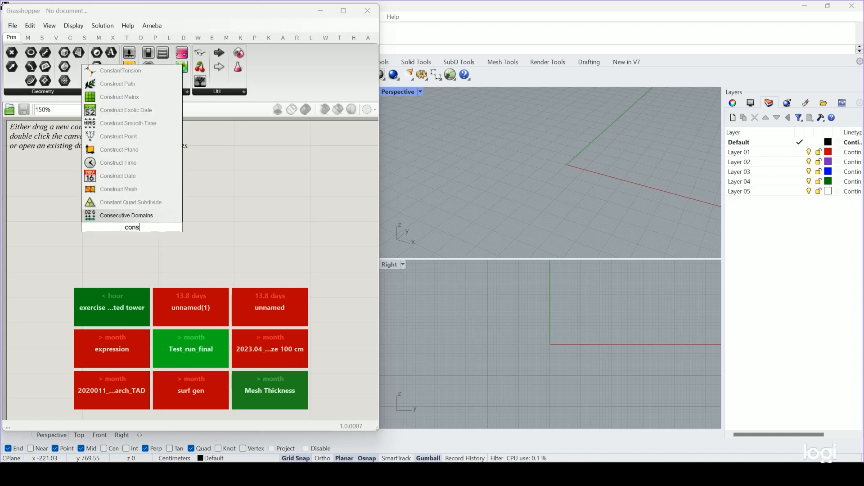
type("truct")
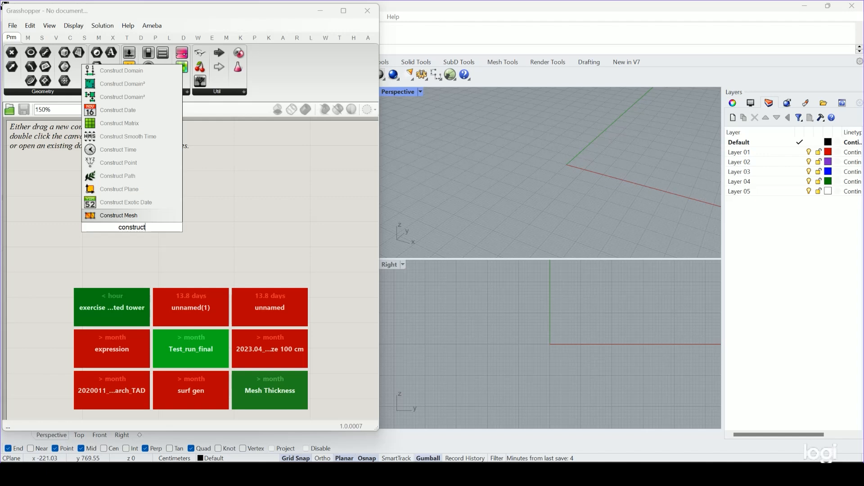
key("BackSpace")
key("BackSpace")
key("BackSpace")
key("BackSpace")
key("BackSpace")
key("BackSpace")
key("BackSpace")
key("BackSpace")
key("BackSpace")
type("po")
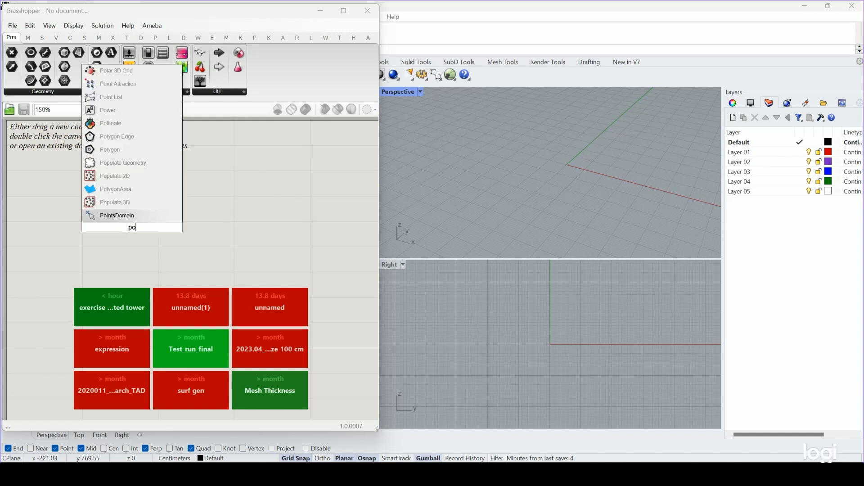
type("int")
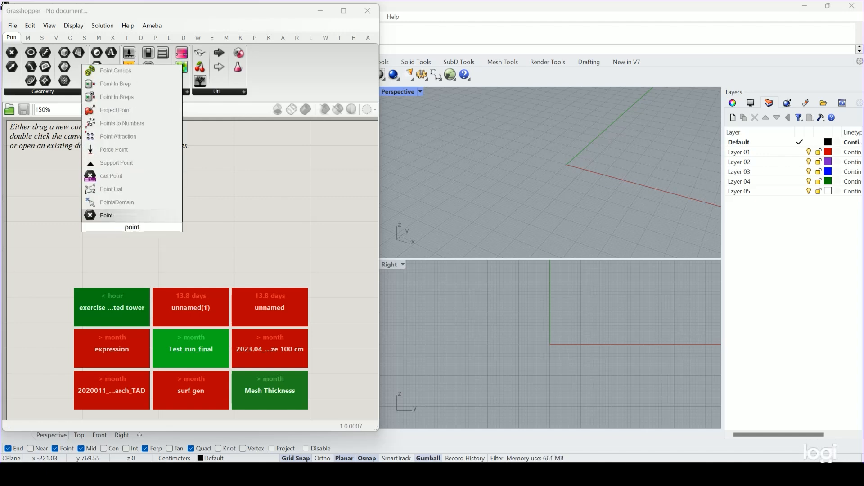
type(" con")
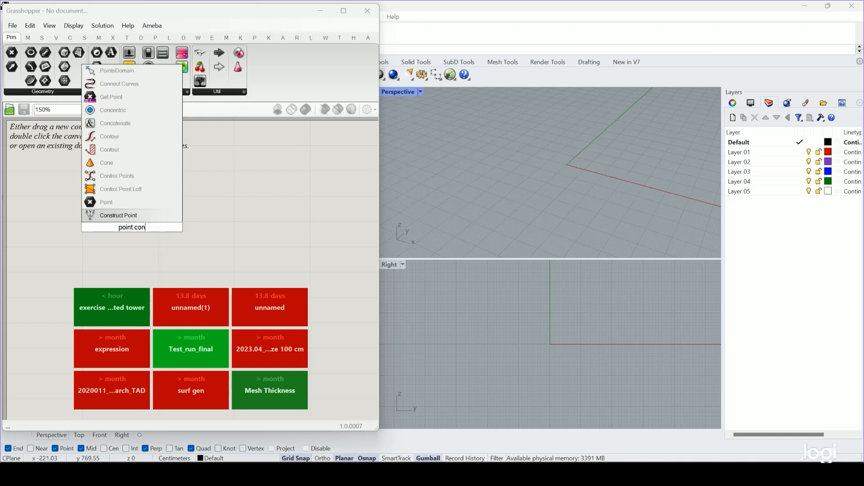
key("Return")
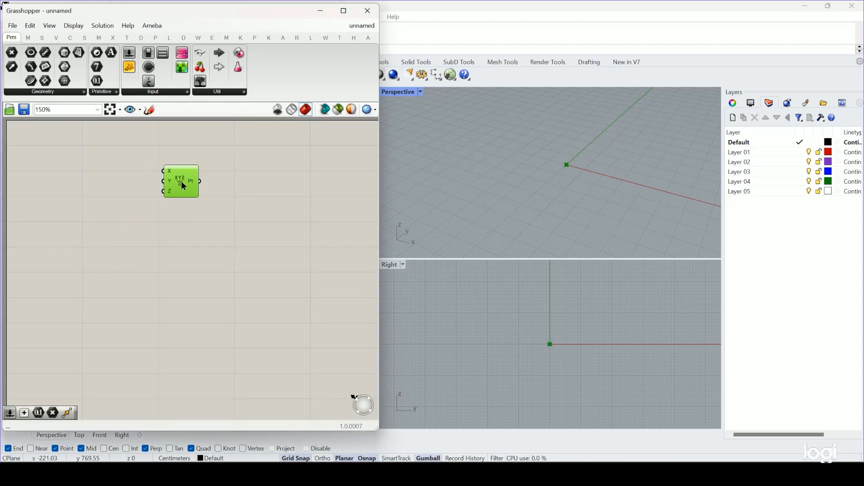
left_click_drag(182, 184, 175, 188)
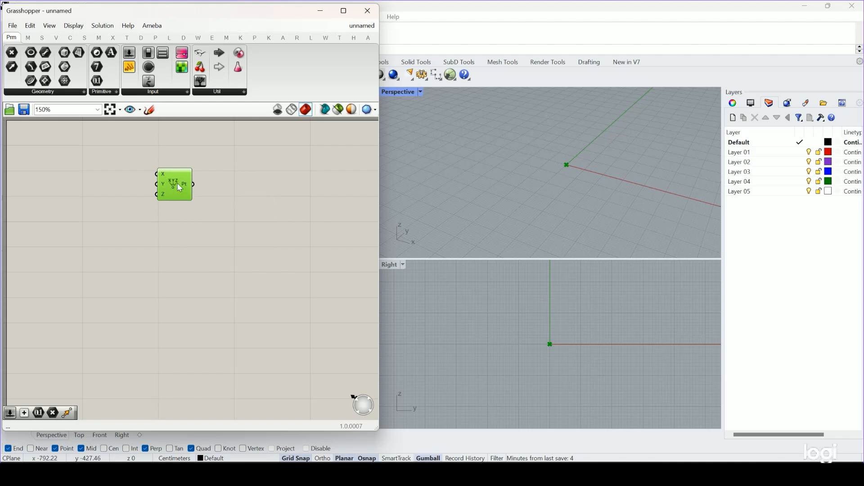
Duplicate the Construct Point component and place the copy directly below the original.
left_click(184, 257)
left_click_drag(185, 185, 184, 250, "alt")
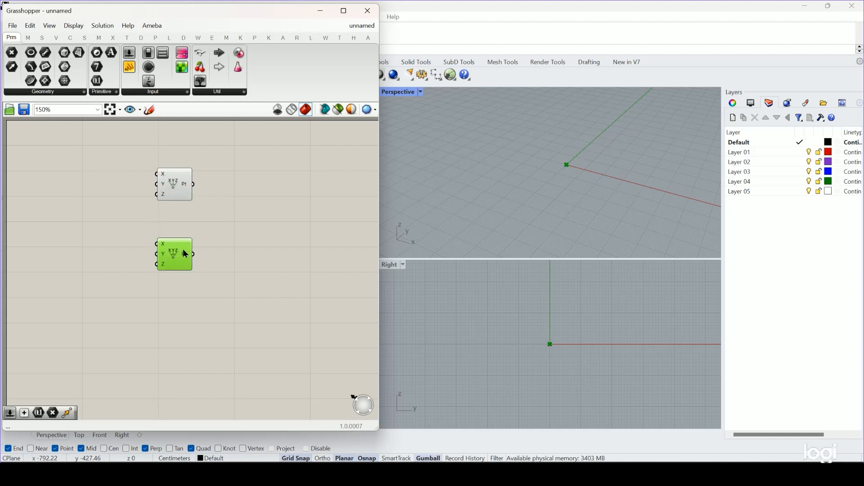
left_click(125, 273)
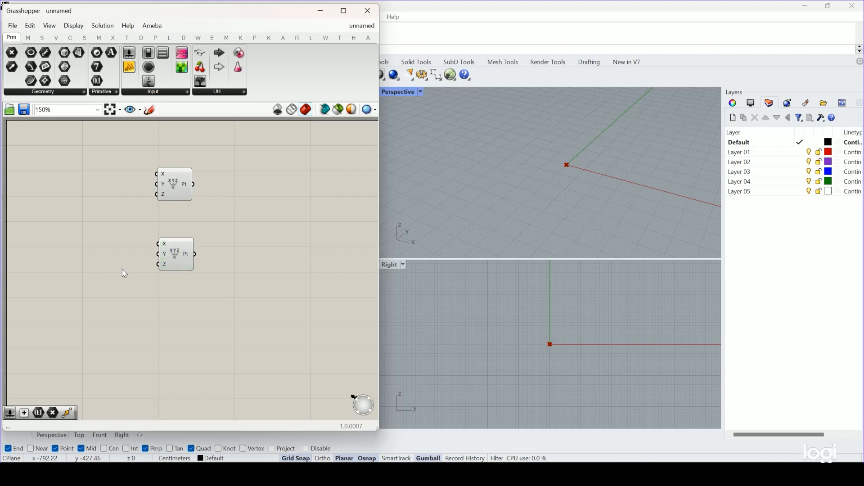
Create a number slider with the value 30 and connect it to the lower Construct Point's Z input.
double_click(124, 274)
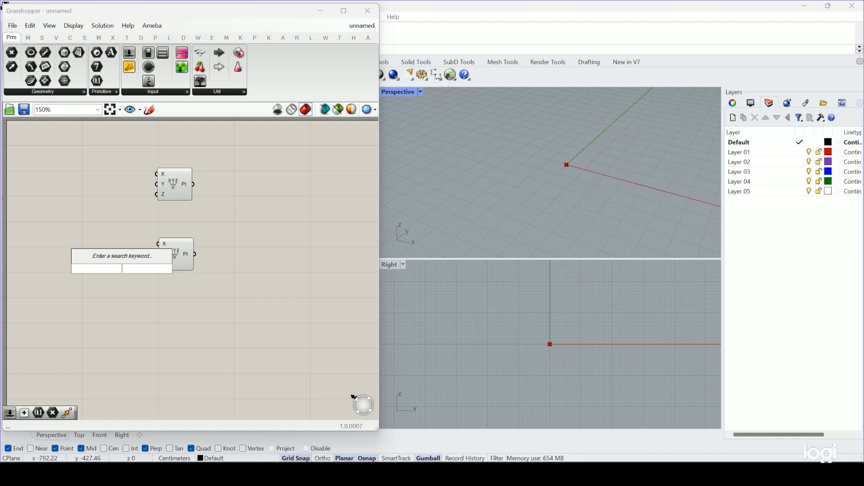
type("30")
key("Return")
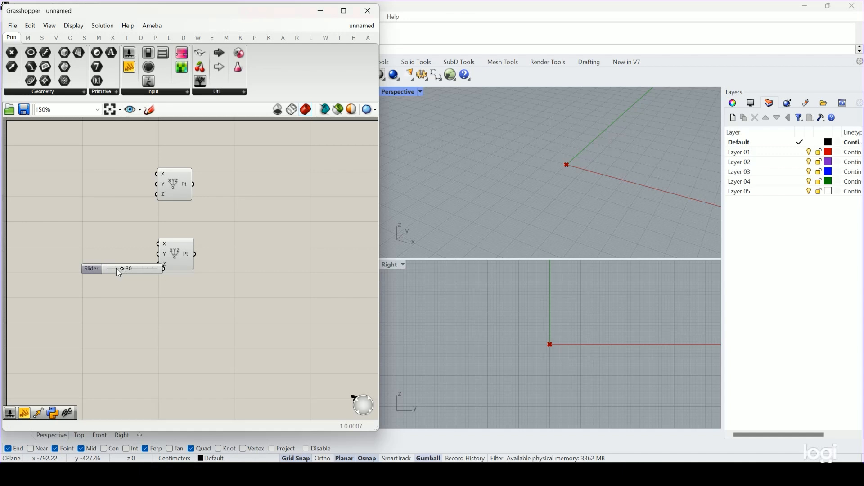
left_click_drag(114, 266, 83, 263)
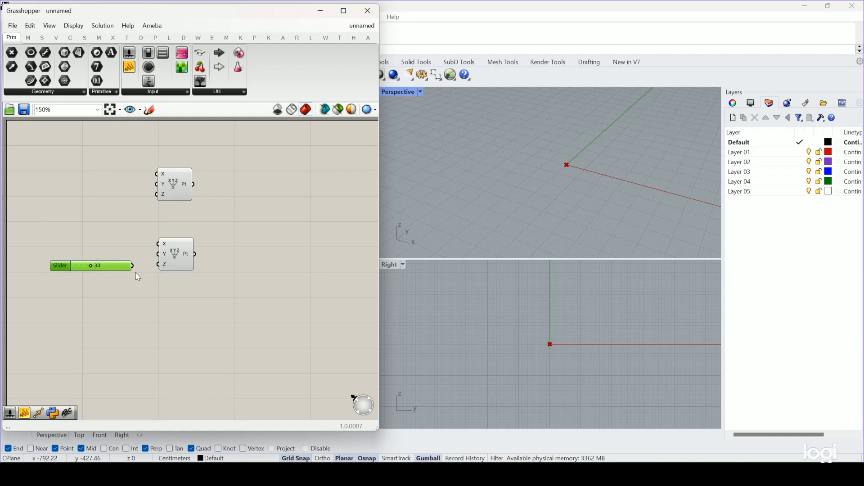
left_click_drag(153, 267, 158, 265)
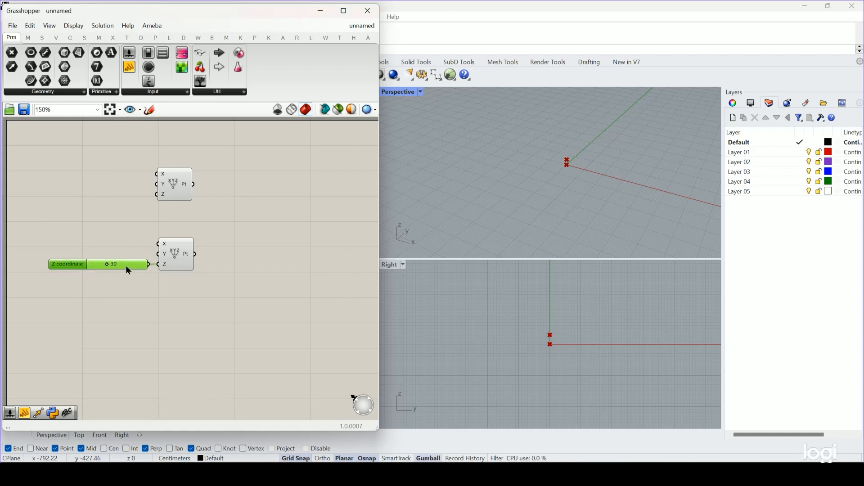
right_click_drag(570, 169, 544, 192)
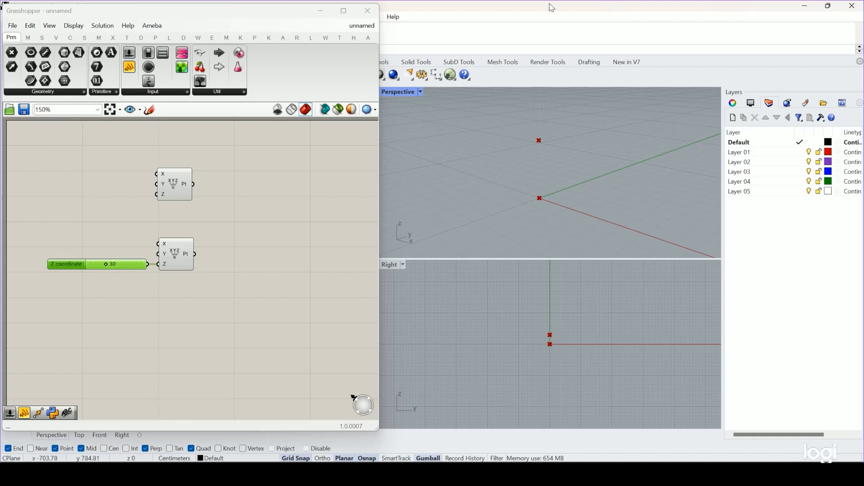
Minimize Grasshopper and set the Rhino document's model units to Meters.
left_click(321, 10)
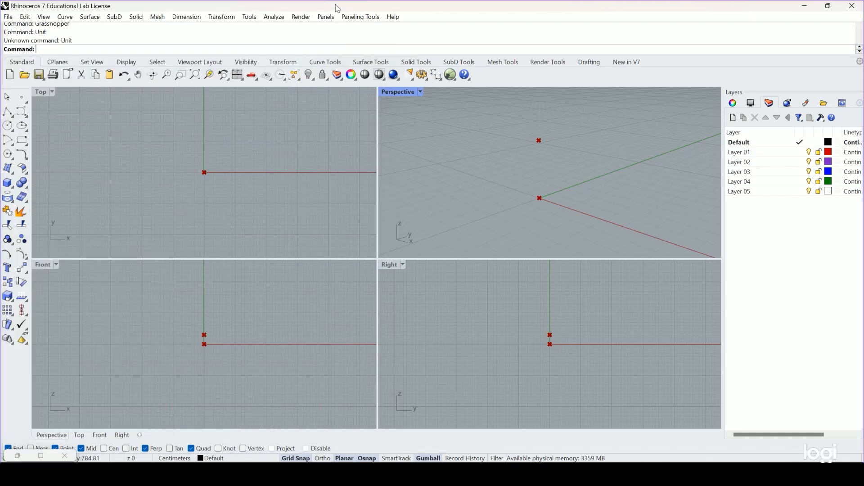
type("Units")
key("Return")
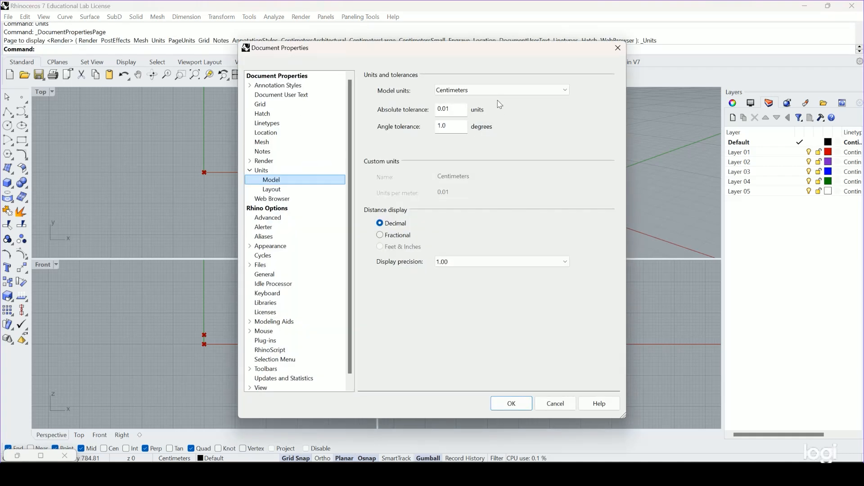
left_click(499, 90)
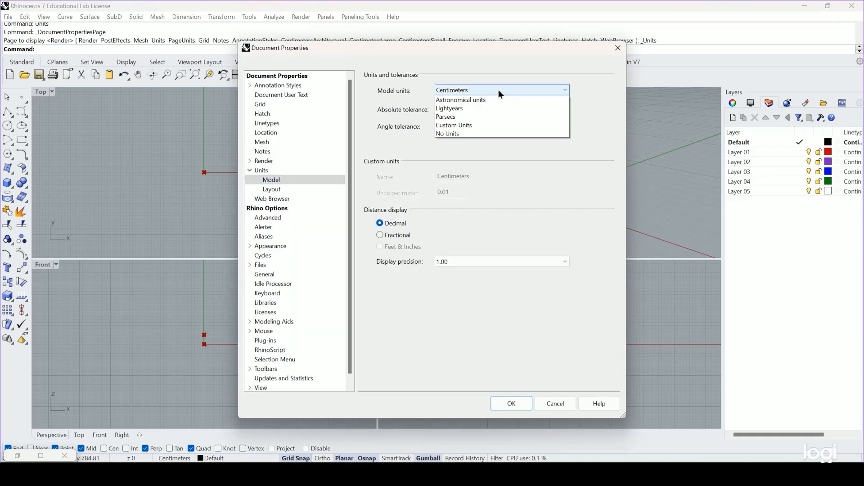
left_click(493, 126)
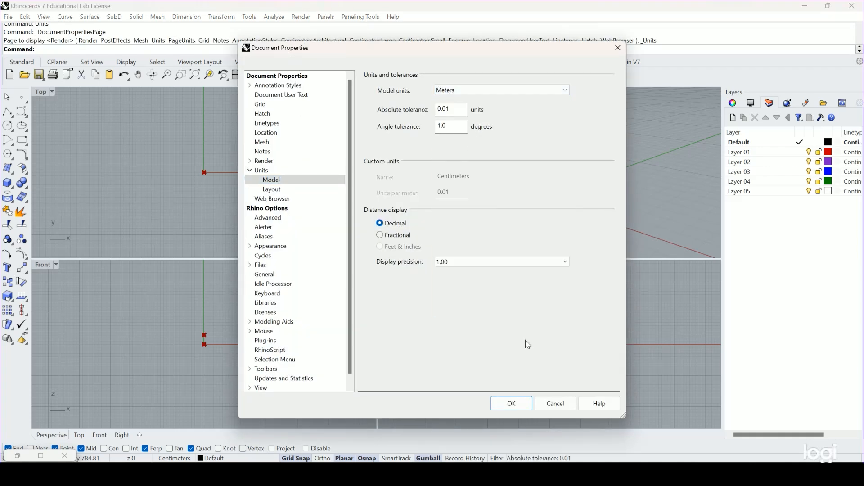
left_click(511, 404)
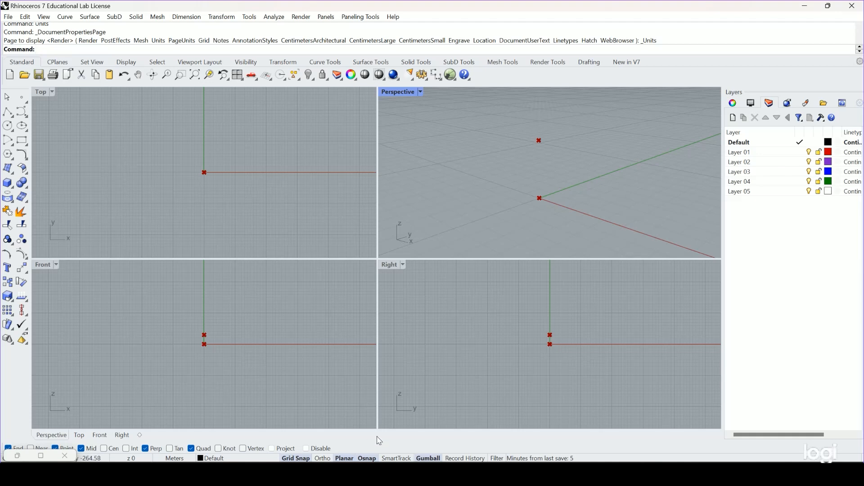
Restore the Grasshopper window and move the Z coordinate slider slightly farther from the lower Construct Point.
type("Grasshopper")
key("Return")
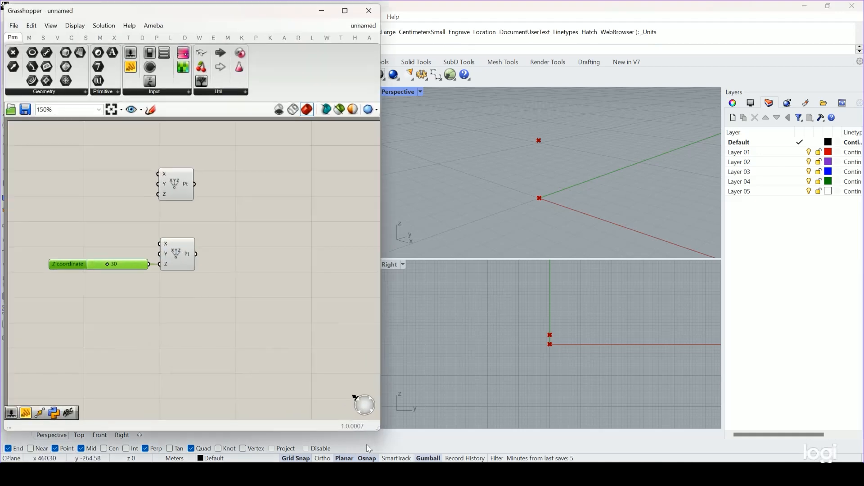
left_click_drag(124, 261, 114, 262)
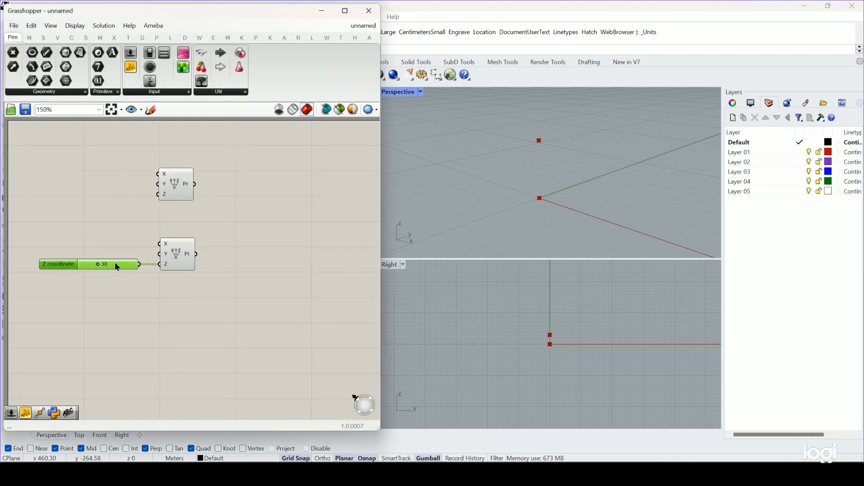
Add a Line component and connect the upper point to input A and the lower point to input B.
double_click(266, 217)
type("line")
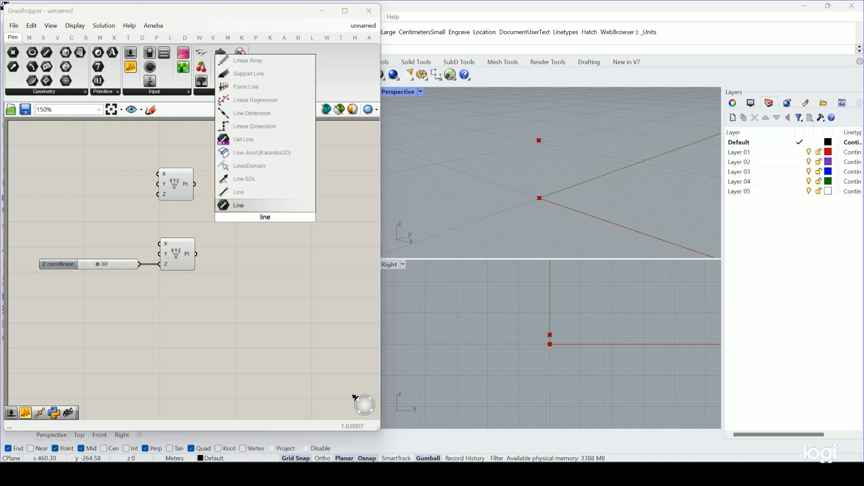
key("Return")
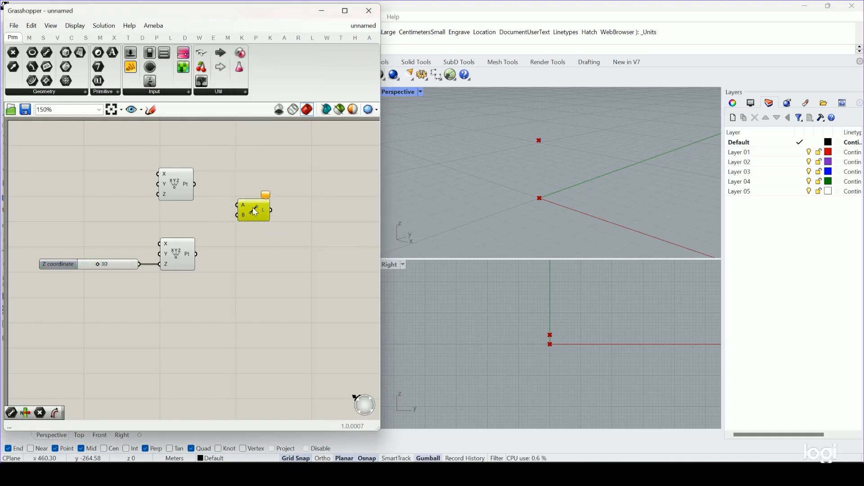
double_click(282, 284)
type("line")
left_click_drag(195, 184, 237, 206)
left_click_drag(195, 258, 253, 225)
left_click(308, 269)
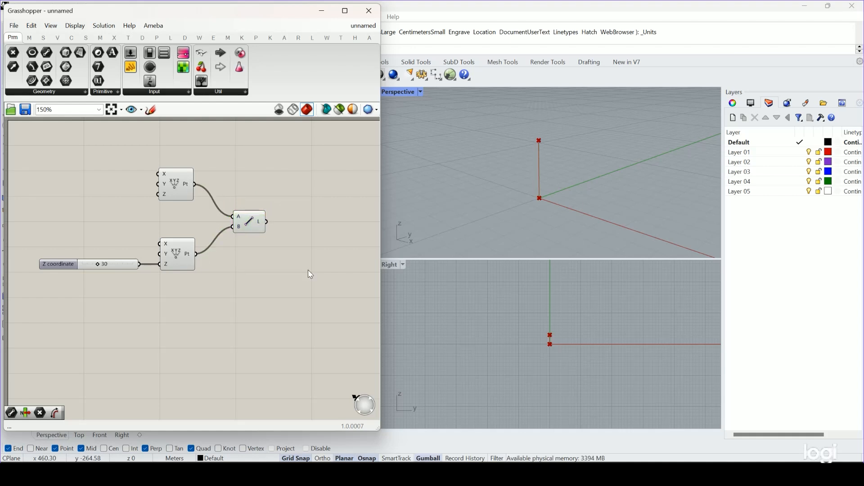
Add a Polygon component and place it on the free canvas beyond the Line component.
scroll(308, 269, "down", 1)
right_click_drag(321, 294, 255, 288)
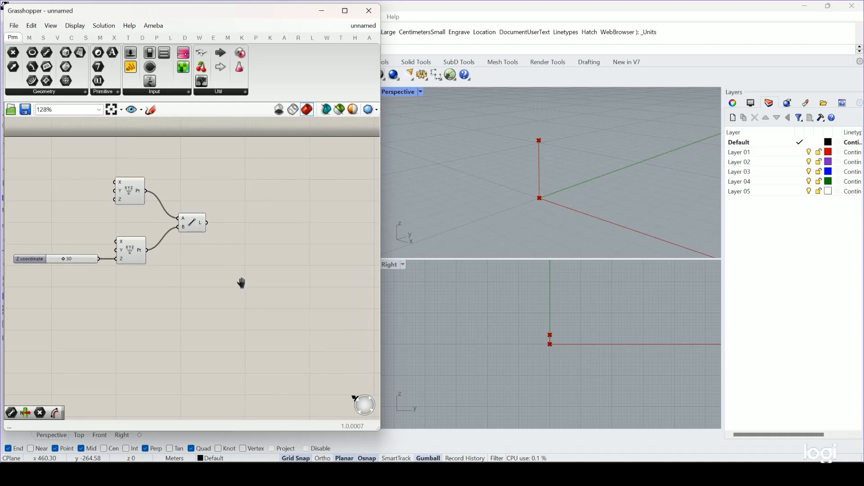
right_click_drag(528, 213, 547, 197)
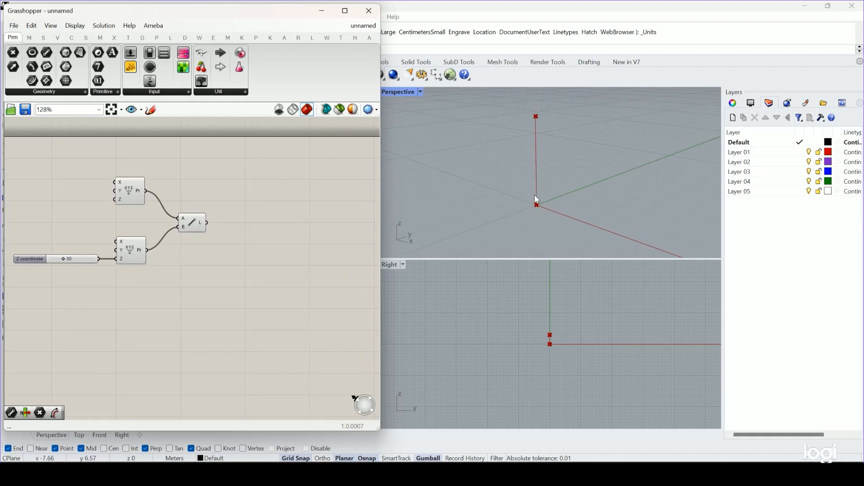
double_click(278, 190)
type("poly")
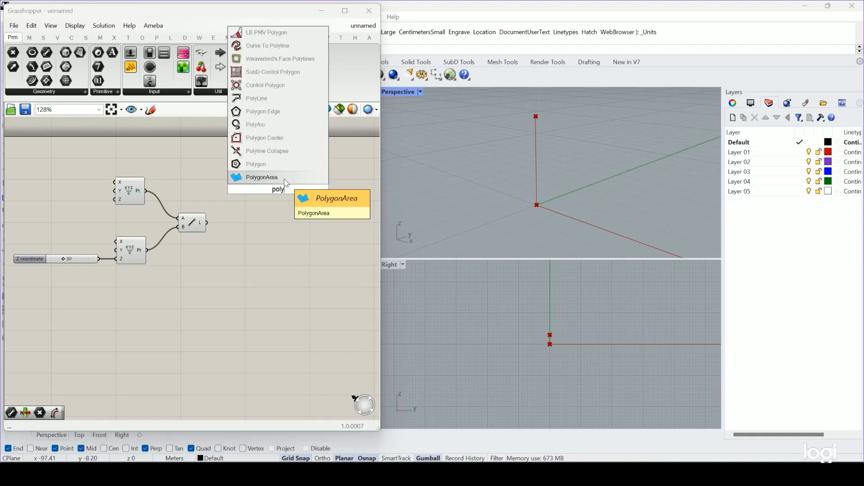
left_click(266, 164)
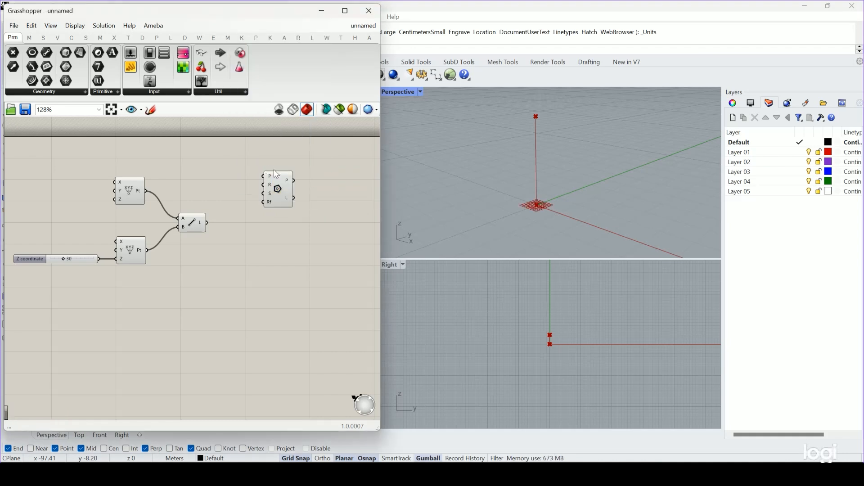
left_click_drag(277, 188, 281, 191)
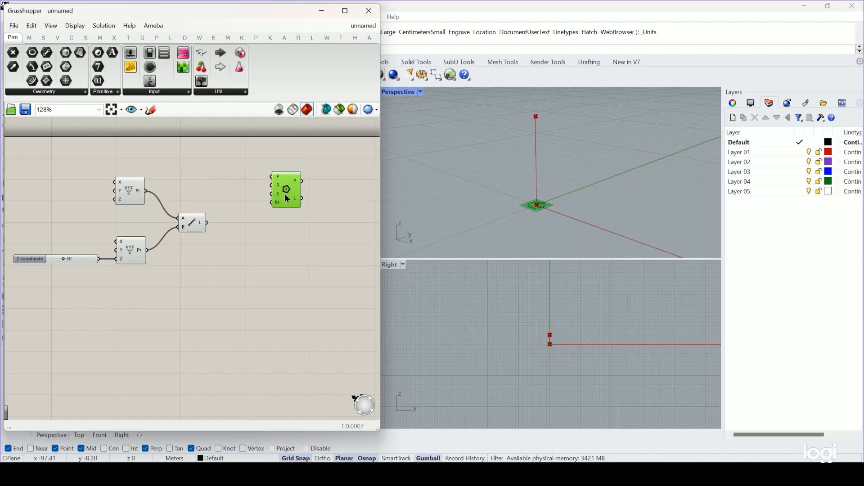
scroll(291, 222, "up", 2)
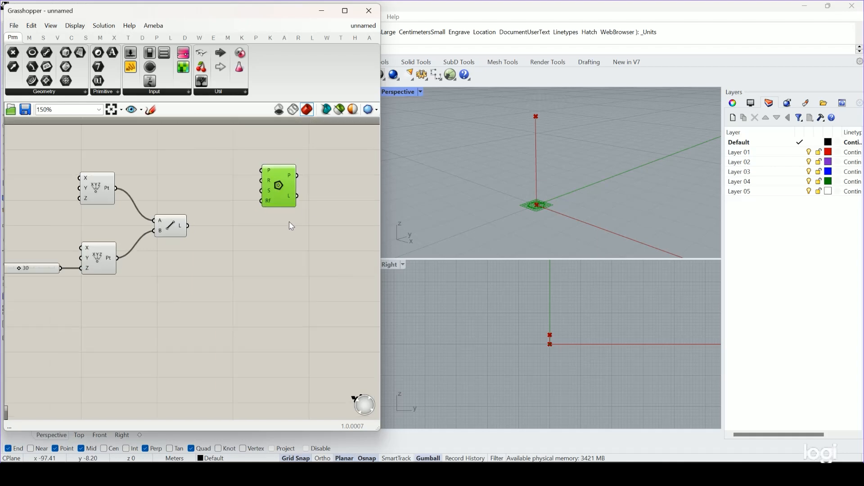
Move the Polygon component farther out, add a number slider set to 22 and connect it to the Polygon's R input.
scroll(540, 210, "up", 4)
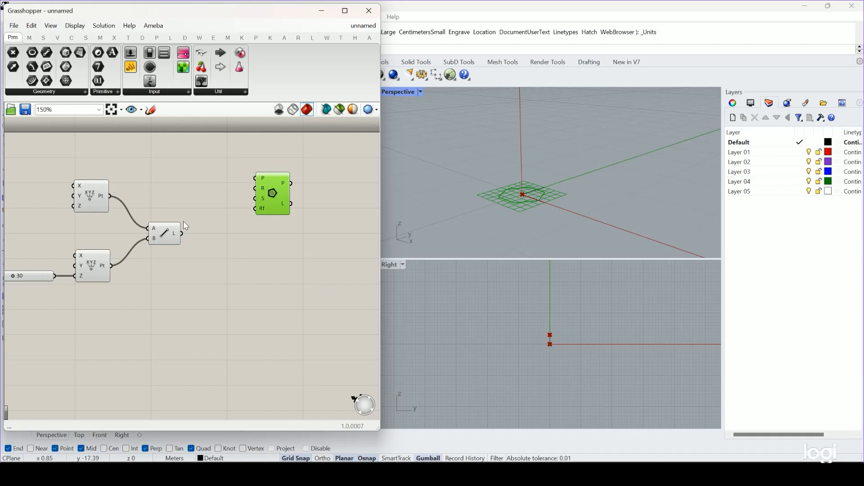
mouse_move(266, 193)
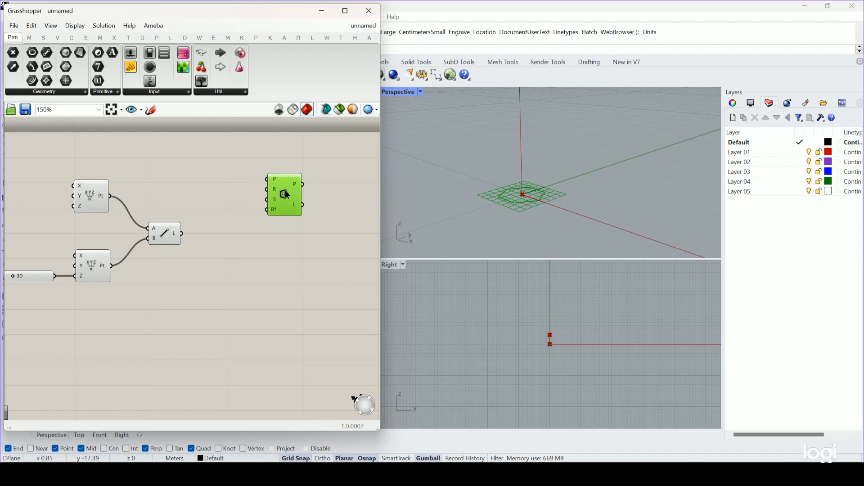
left_click_drag(285, 193, 292, 193)
double_click(220, 197)
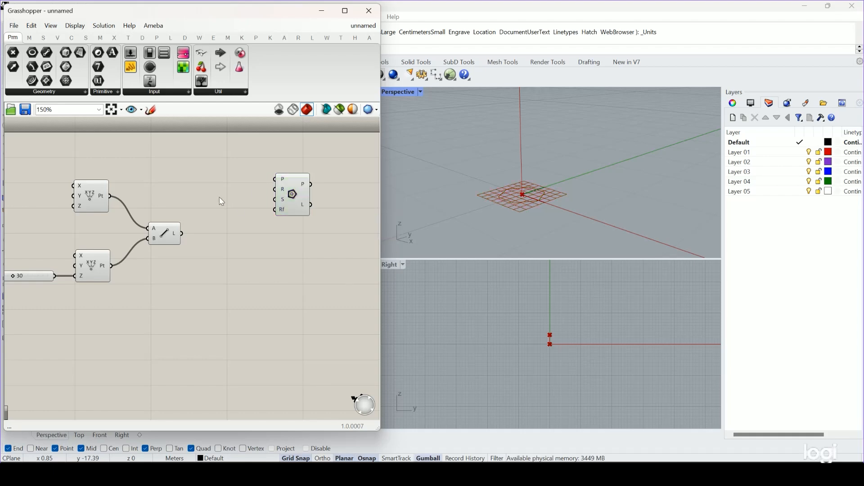
type("slider")
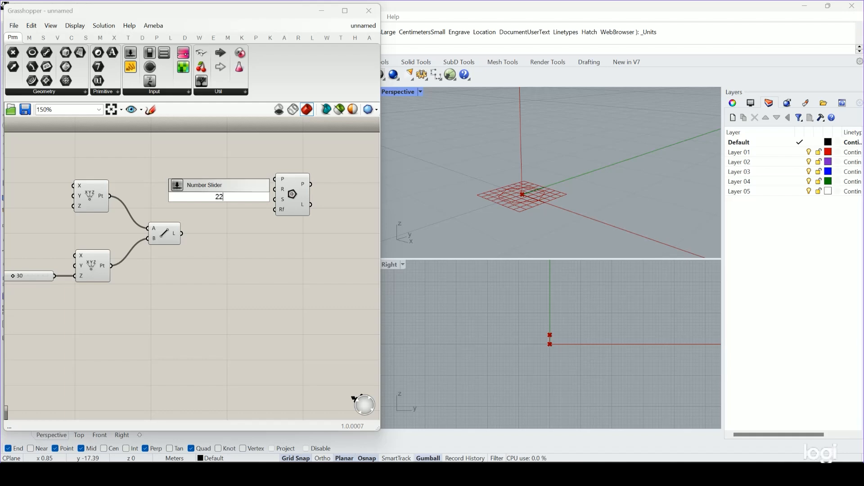
key("Return")
left_click_drag(302, 207, 319, 211)
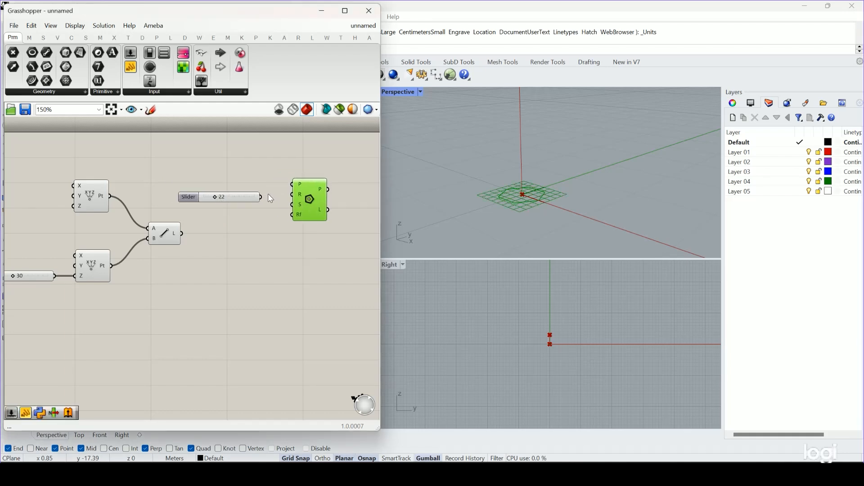
left_click_drag(260, 197, 320, 204)
scroll(598, 184, "down", 12)
right_click_drag(598, 183, 601, 192)
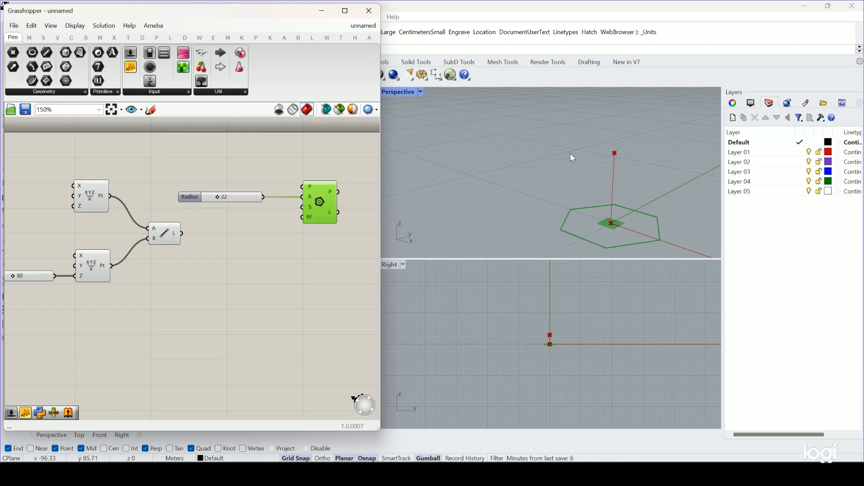
Set the Z coordinate slider of the lower Construct Point to 100.
right_click_drag(44, 291, 95, 282)
double_click(52, 269)
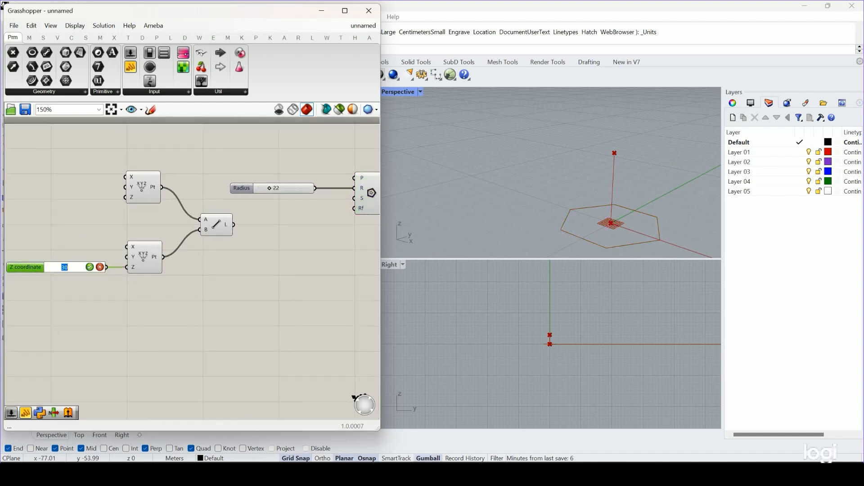
left_click(69, 268)
type("0")
key("Return")
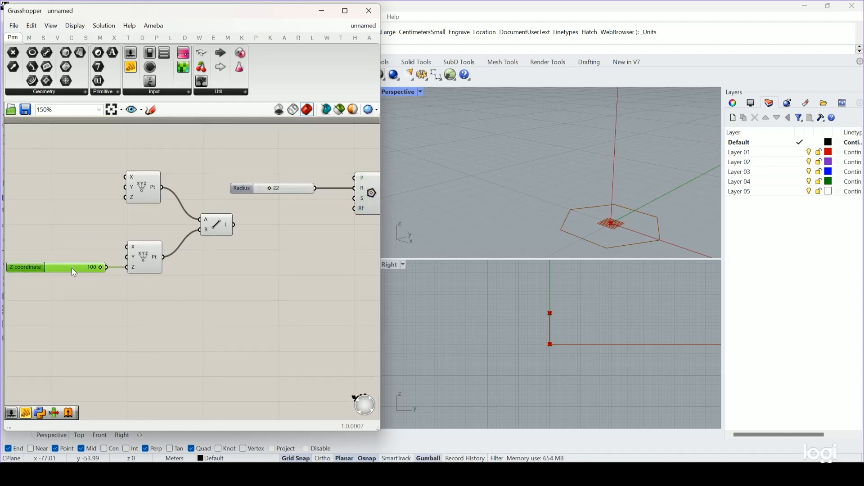
Raise the Z coordinate slider's maximum to 400 and set its value to 300.
double_click(21, 269)
double_click(114, 299)
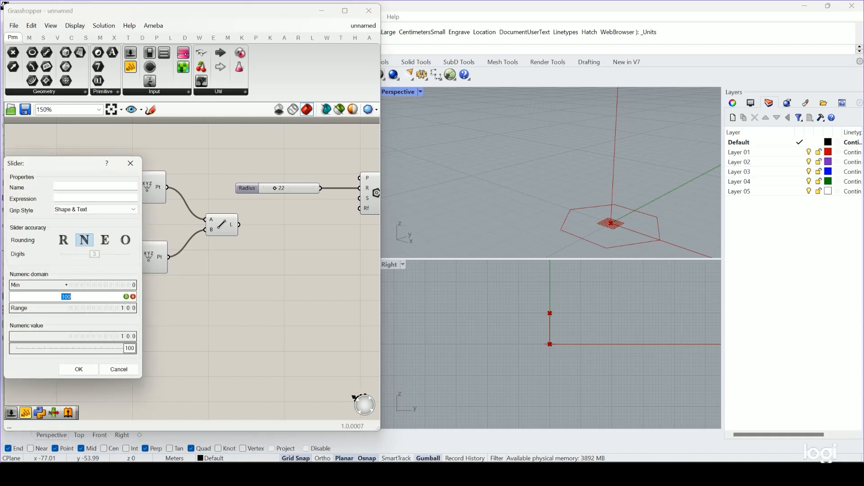
type("400")
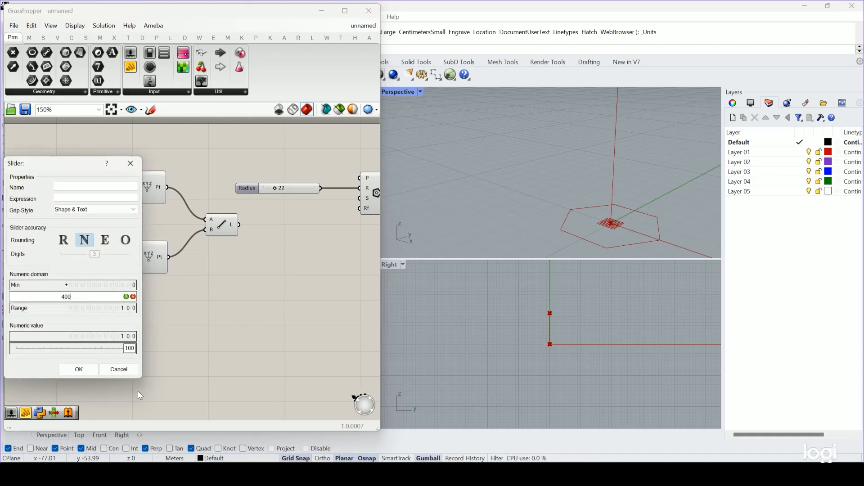
left_click(79, 369)
double_click(85, 266)
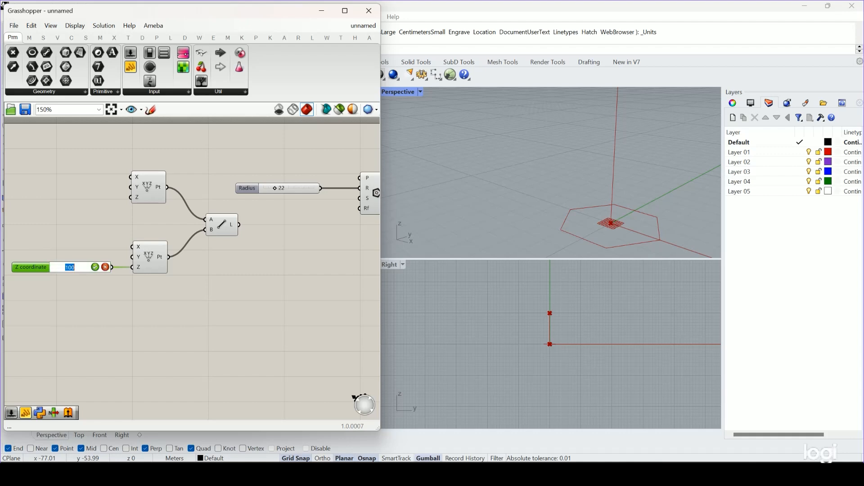
type("300")
key("Return")
scroll(600, 118, "down", 5)
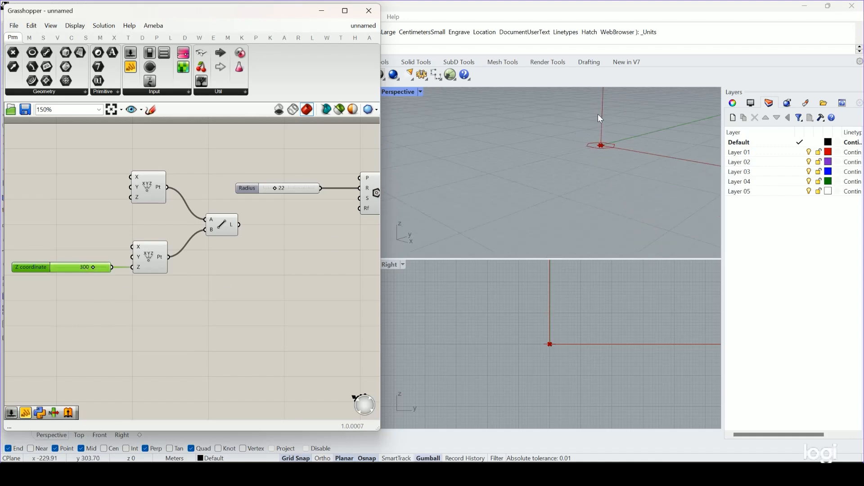
scroll(599, 117, "down", 2)
right_click_drag(605, 111, 562, 182, "shift")
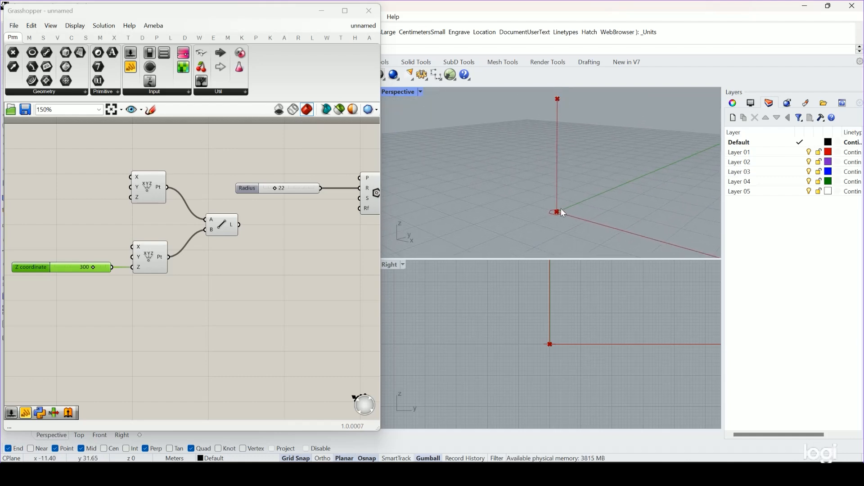
Set the Polygon's Radius slider to 25.
scroll(274, 245, "up", 2)
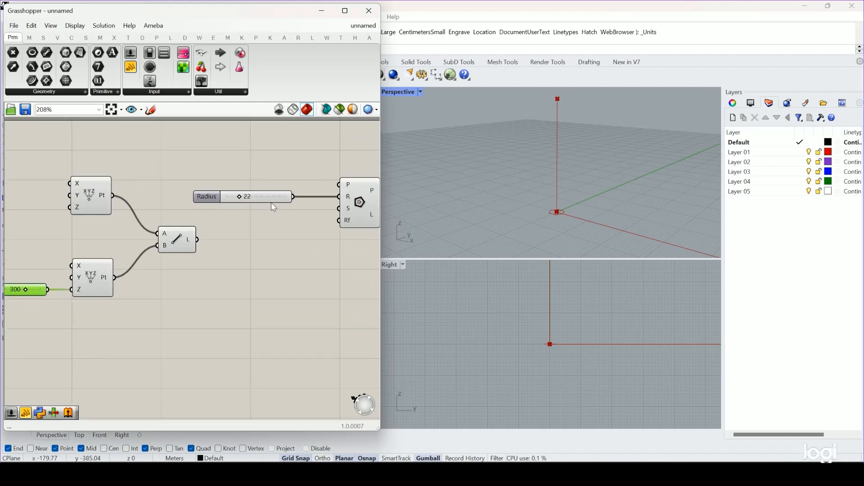
scroll(274, 208, "up", 1)
left_click_drag(228, 195, 233, 219)
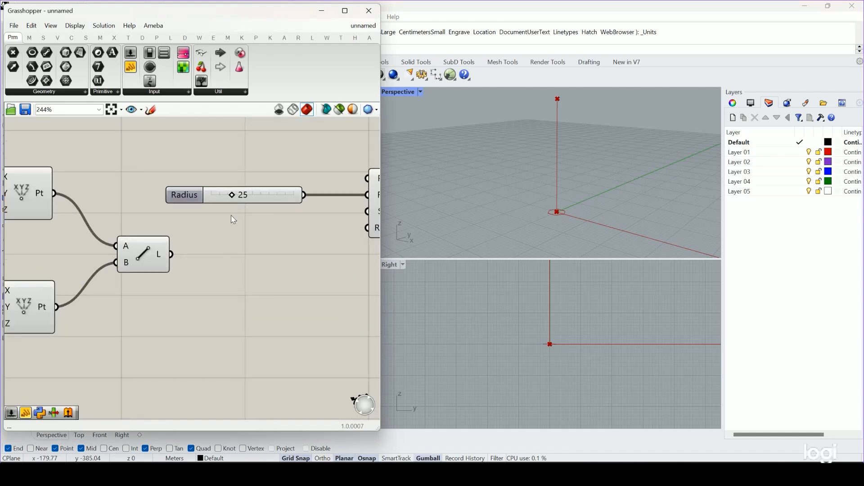
scroll(247, 233, "down", 4)
scroll(556, 212, "up", 2)
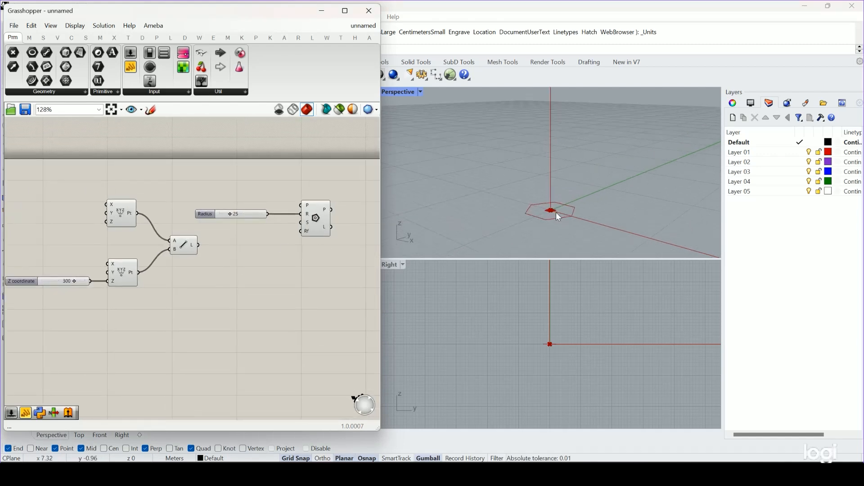
scroll(557, 213, "up", 2)
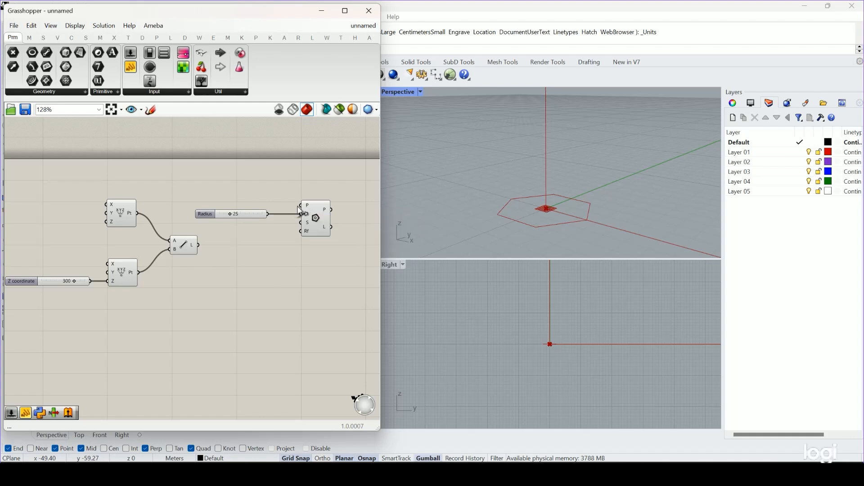
Connect the upper Construct Point to the Polygon's P input and move the Radius slider closer to the Polygon.
left_click_drag(138, 215, 336, 223)
left_click(321, 219)
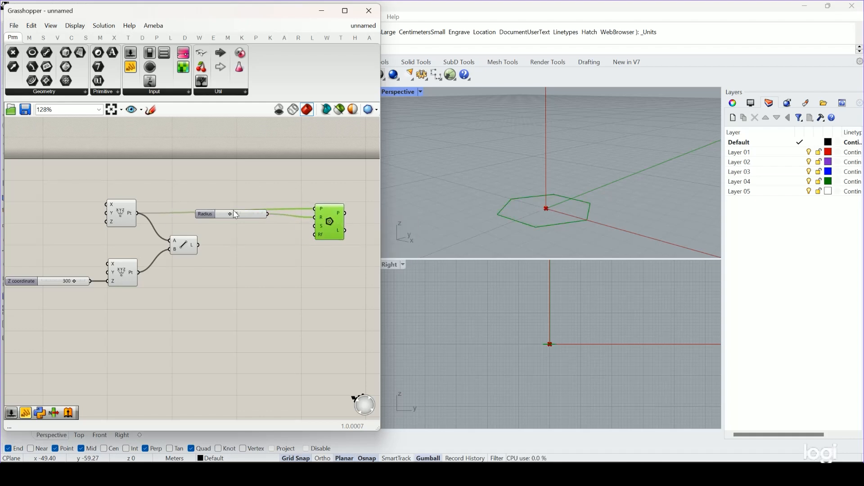
left_click_drag(236, 214, 281, 219)
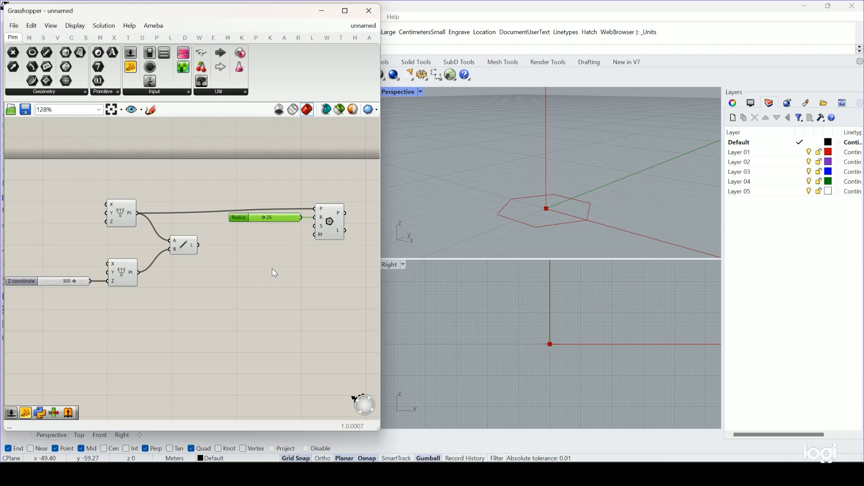
Duplicate the Polygon with its Radius slider below the original and connect the lower Construct Point to the copy's P input.
left_click_drag(345, 180, 254, 262)
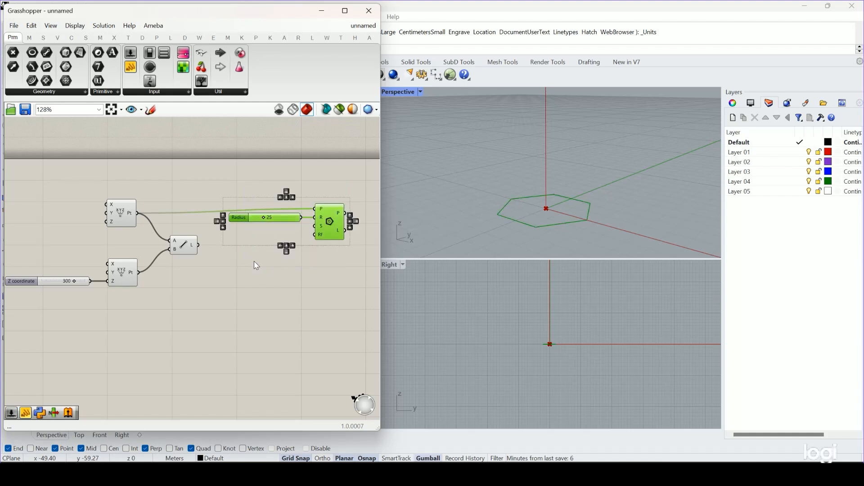
key("ctrl+c")
key("ctrl+v")
left_click_drag(329, 229, 309, 286)
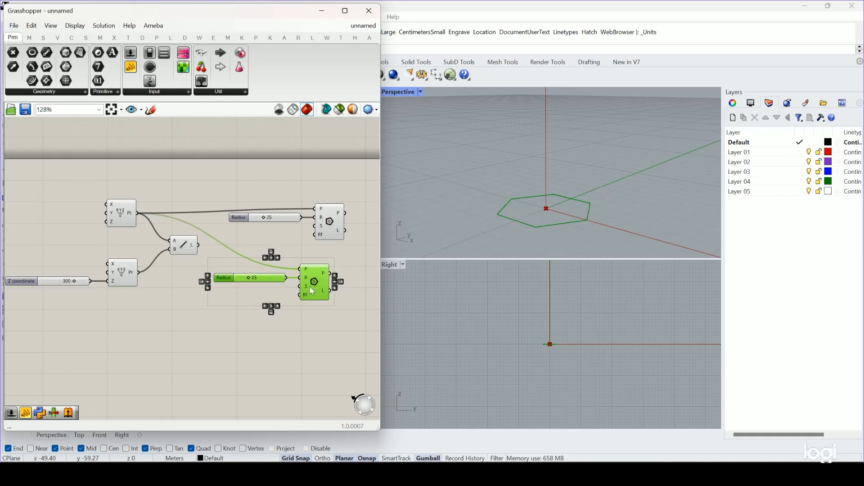
left_click_drag(142, 272, 299, 269)
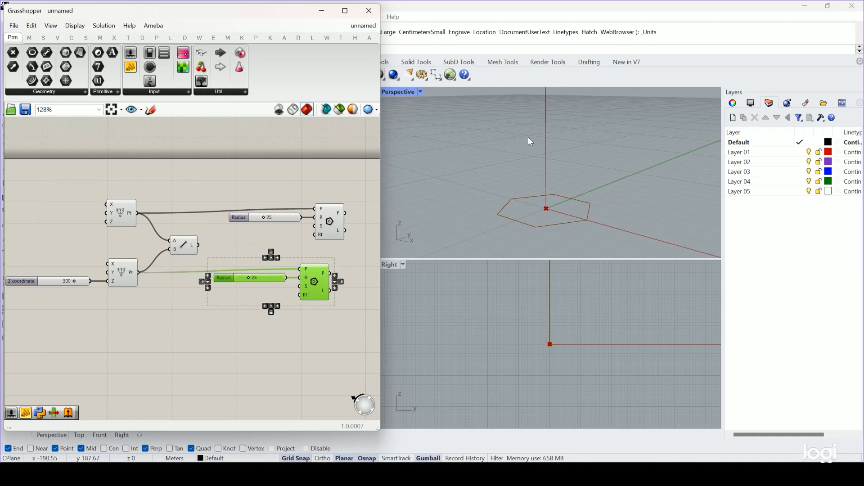
scroll(529, 137, "down", 5)
right_click_drag(552, 124, 564, 205, "shift")
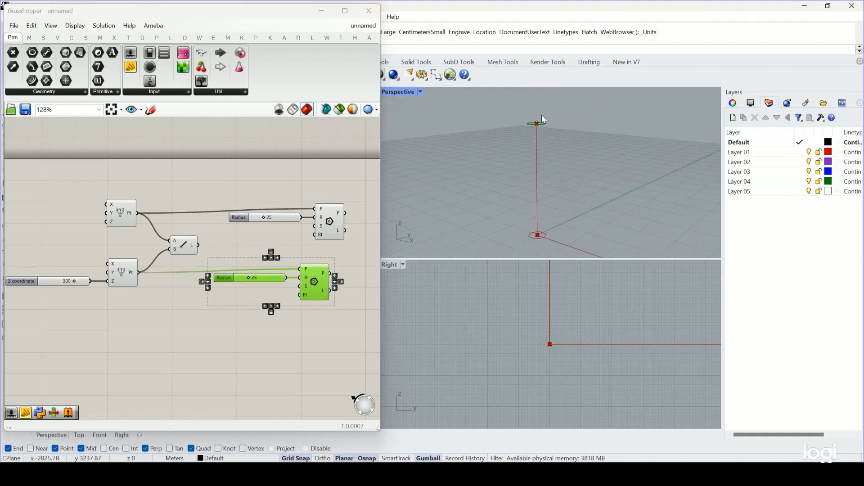
Move the copied Polygon component farther from its Radius slider, roughly in line with the upper Polygon.
left_click(291, 320)
scroll(266, 274, "up", 1)
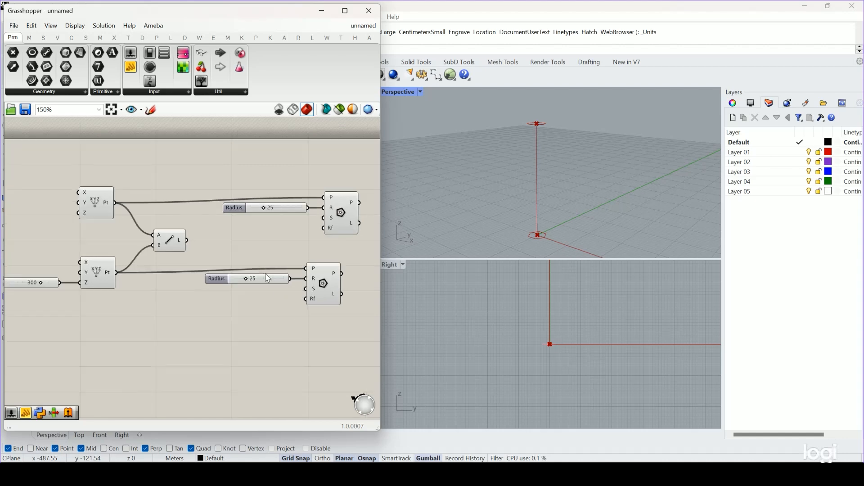
left_click(324, 282)
left_click_drag(323, 283, 340, 284)
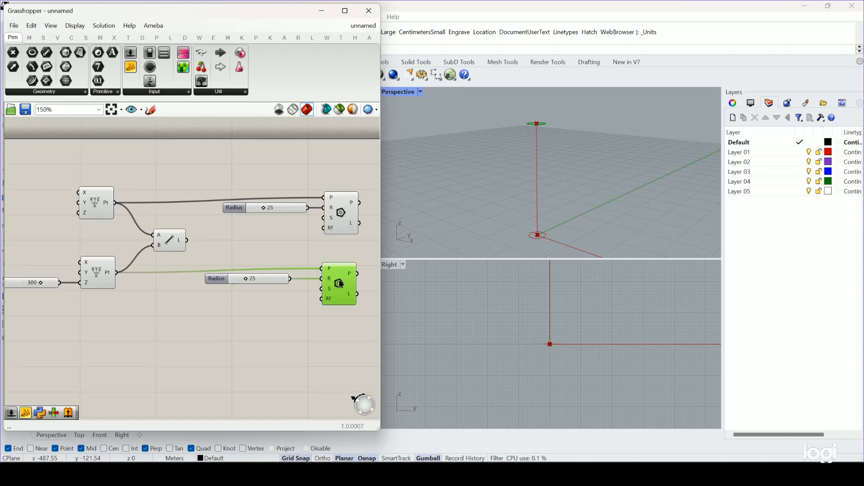
scroll(284, 257, "down", 2)
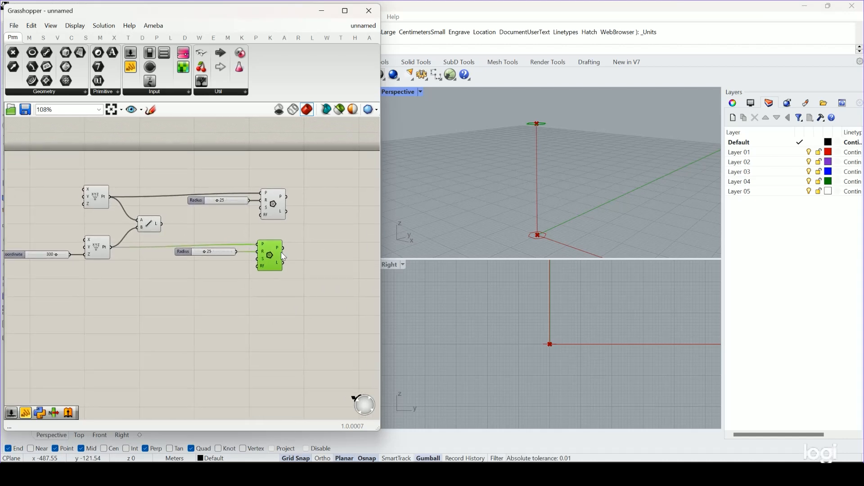
scroll(283, 256, "up", 3)
double_click(314, 322)
type("r")
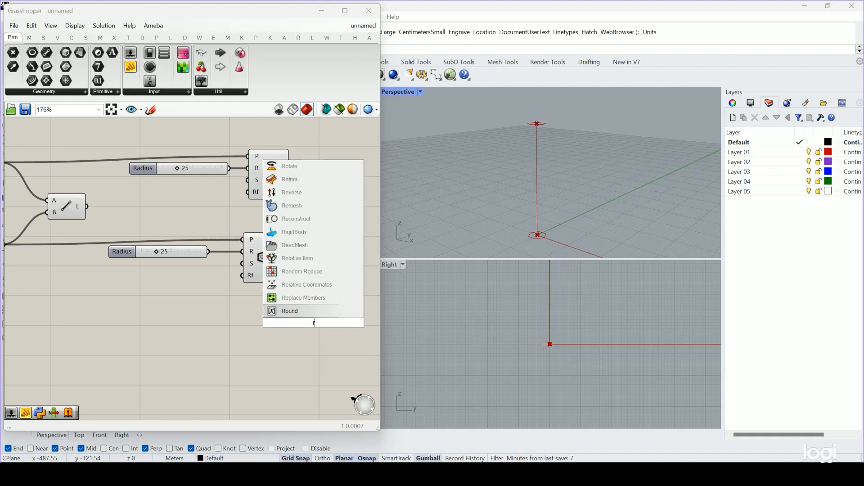
type("otate")
key("Escape")
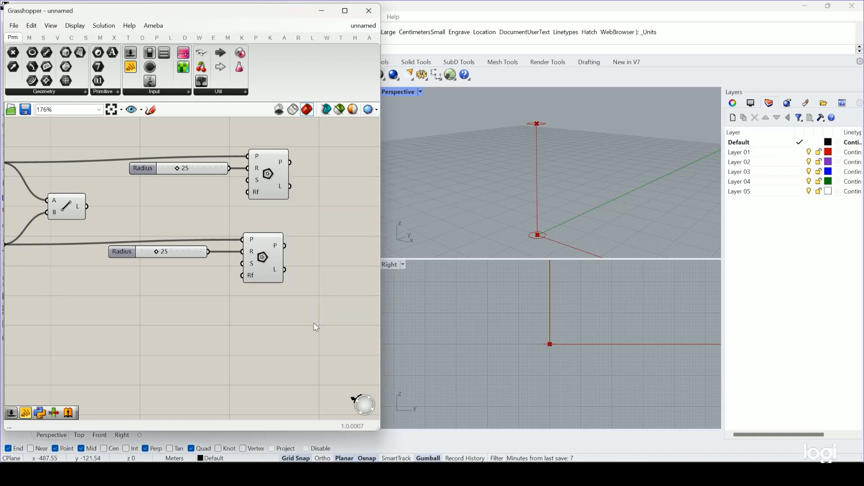
Add a Loft component and connect the P outputs of both Polygon components to its C input.
scroll(327, 214, "down", 3)
scroll(327, 214, "down", 1)
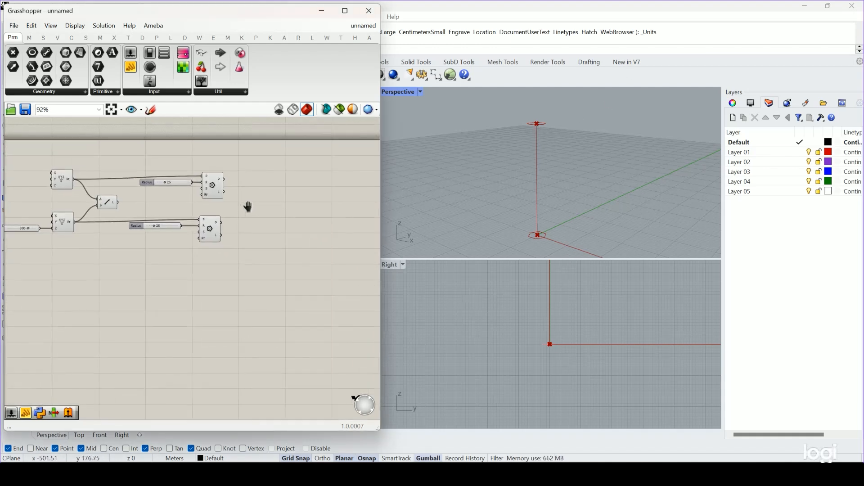
double_click(296, 231)
type("loft")
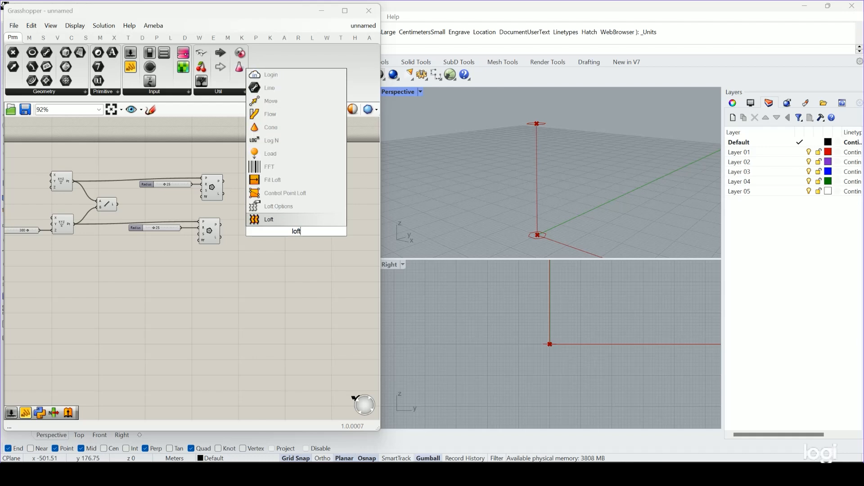
key("Return")
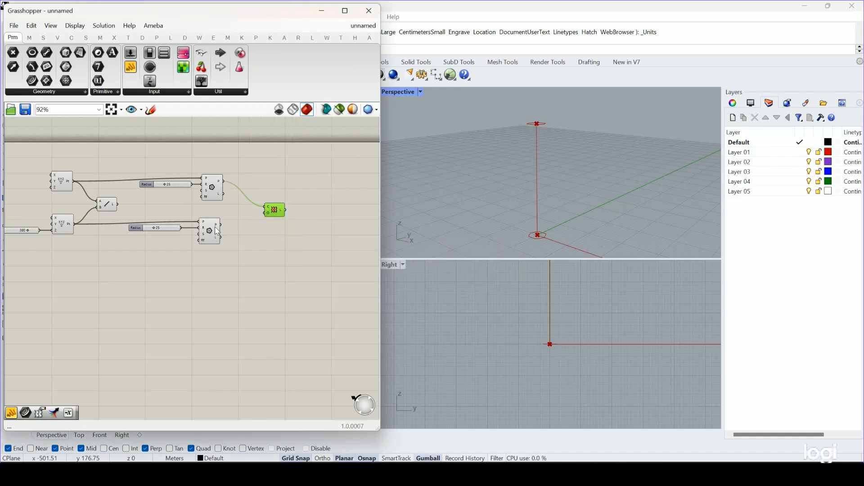
left_click_drag(254, 210, 266, 208, "shift")
right_click_drag(538, 113, 547, 131)
scroll(554, 221, "up", 3)
scroll(476, 229, "down", 1)
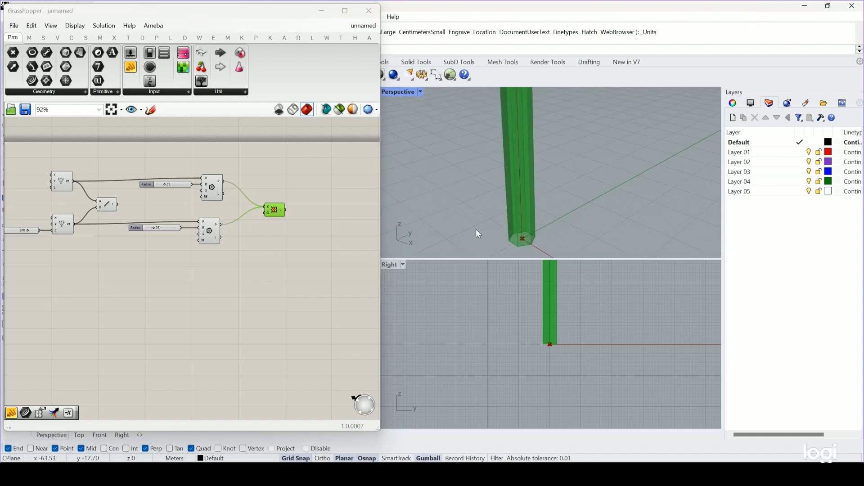
Move the Loft component farther from the two Polygon components and deselect it.
scroll(272, 213, "up", 2)
scroll(272, 212, "up", 1)
left_click_drag(272, 213, 293, 209)
left_click(301, 261)
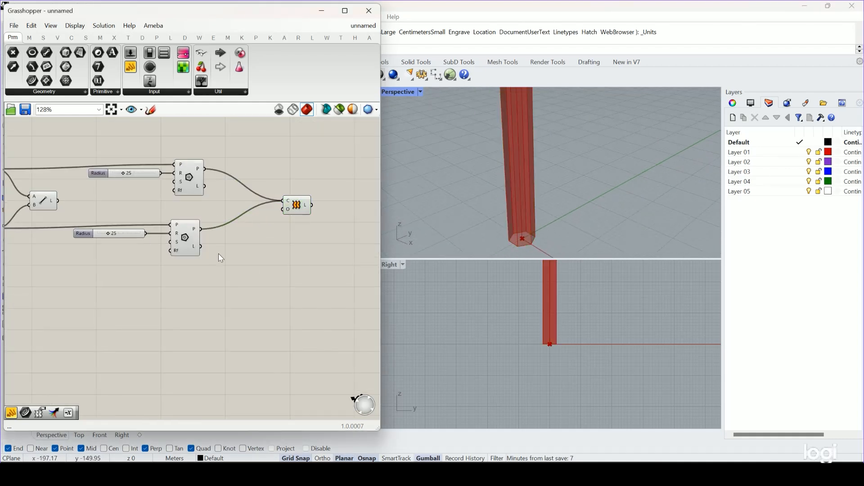
Add a Rotate component below the Loft and connect the lower Polygon's P output to its G input.
double_click(239, 253)
type("r")
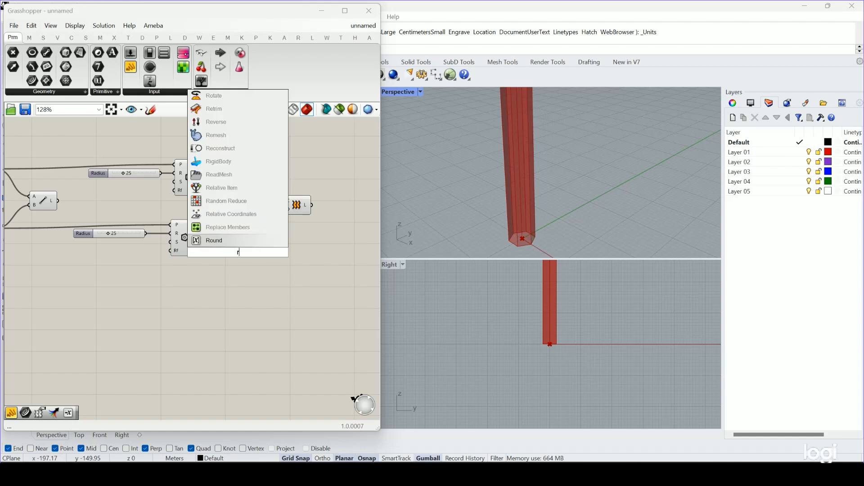
type("otate")
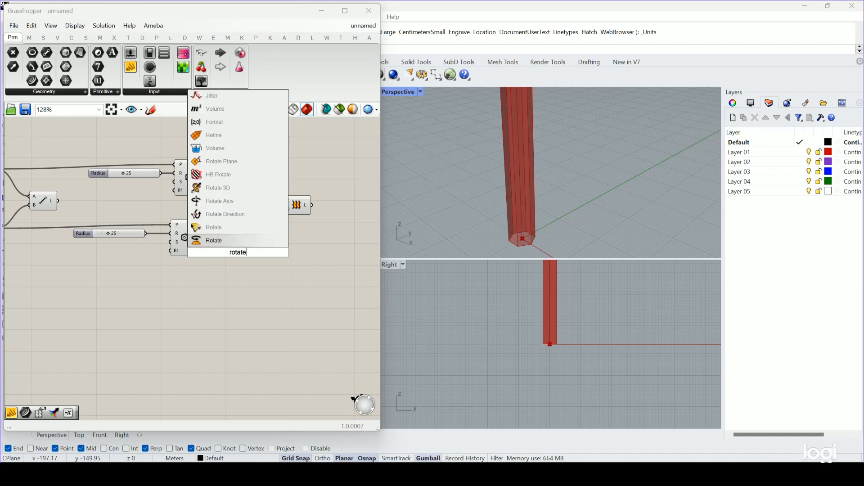
left_click(214, 240)
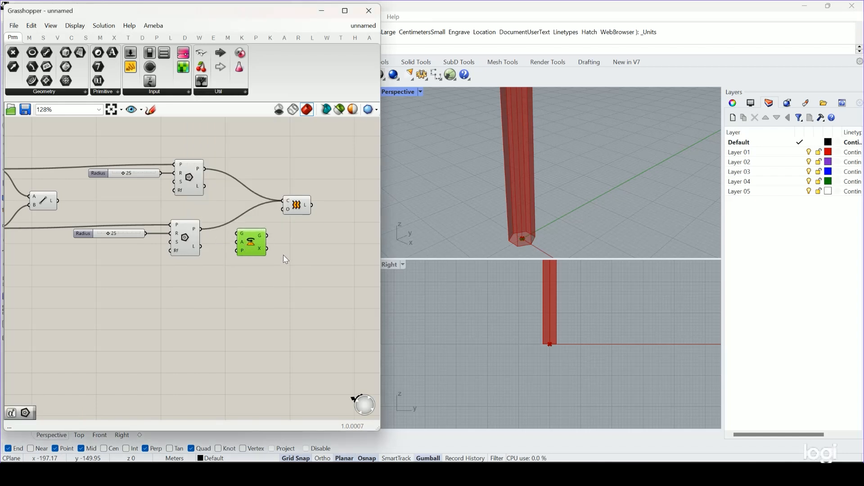
left_click_drag(201, 229, 271, 275)
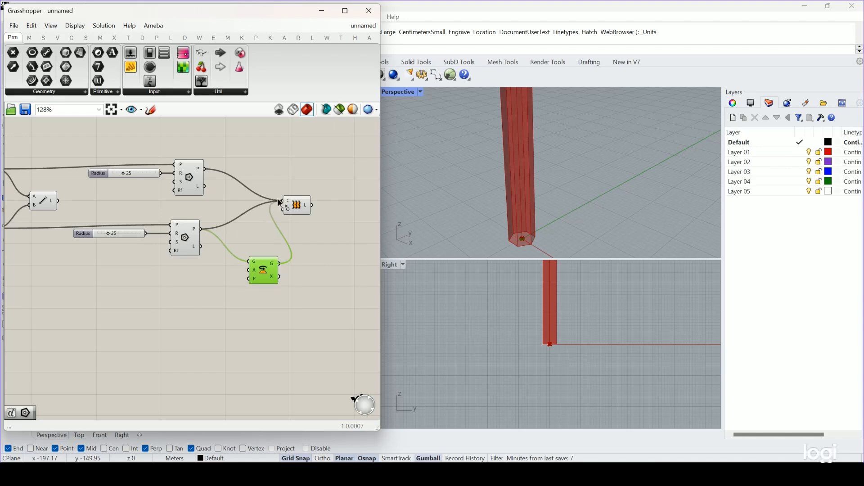
Disconnect the lower Polygon from the Loft, then feed the Rotate's G output into the Loft's C input and move the Loft farther away.
right_click(196, 230)
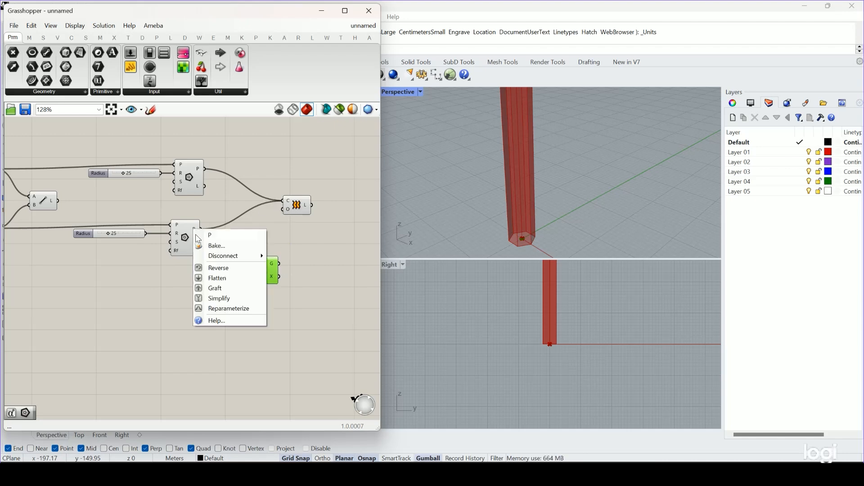
mouse_move(228, 256)
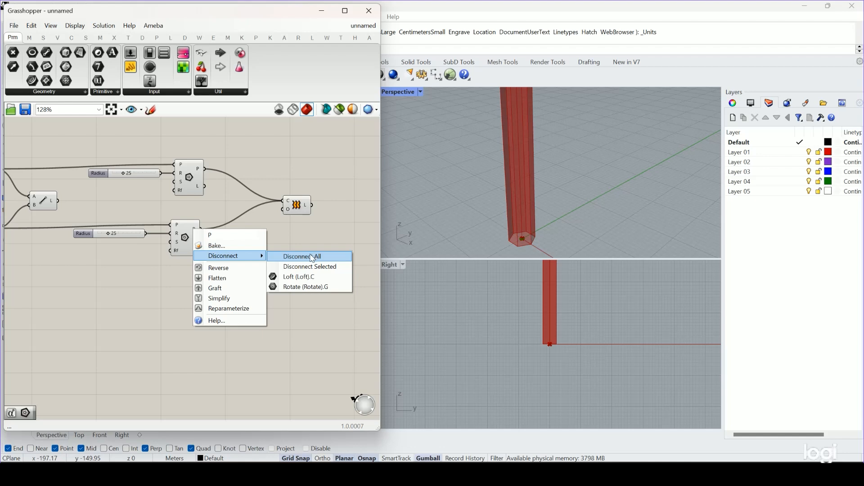
left_click(301, 277)
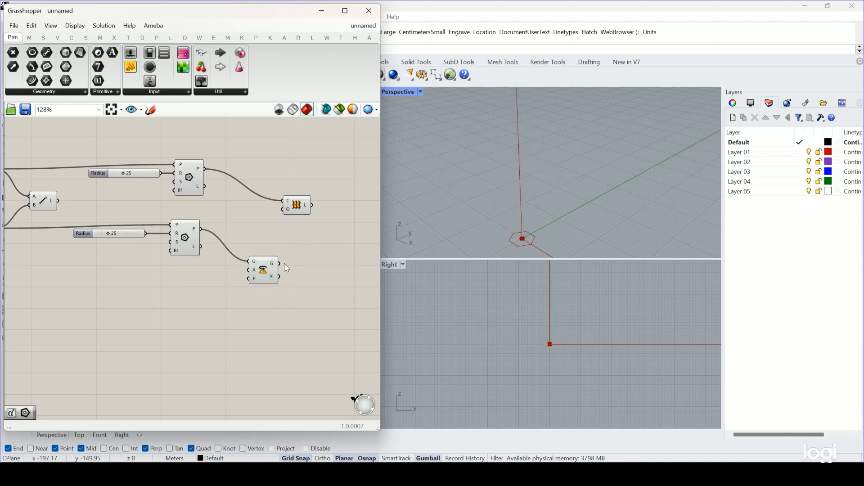
left_click_drag(279, 264, 332, 182)
scroll(559, 144, "down", 6)
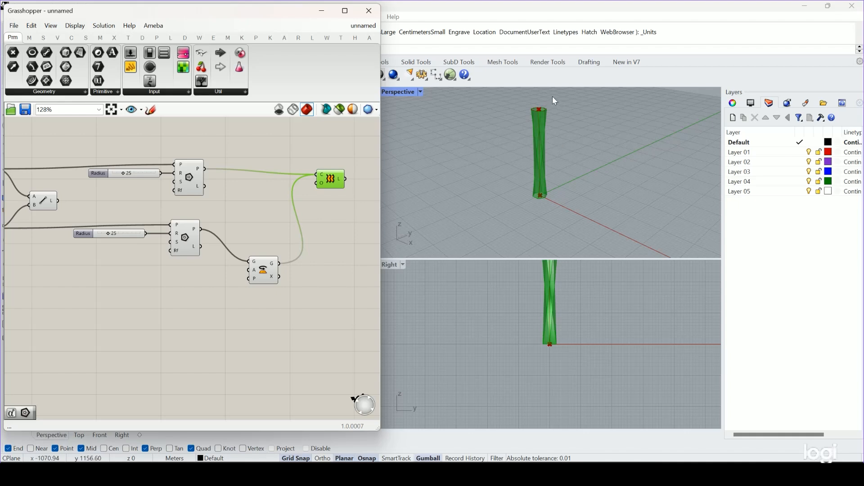
scroll(543, 108, "up", 14)
right_click_drag(520, 142, 544, 135)
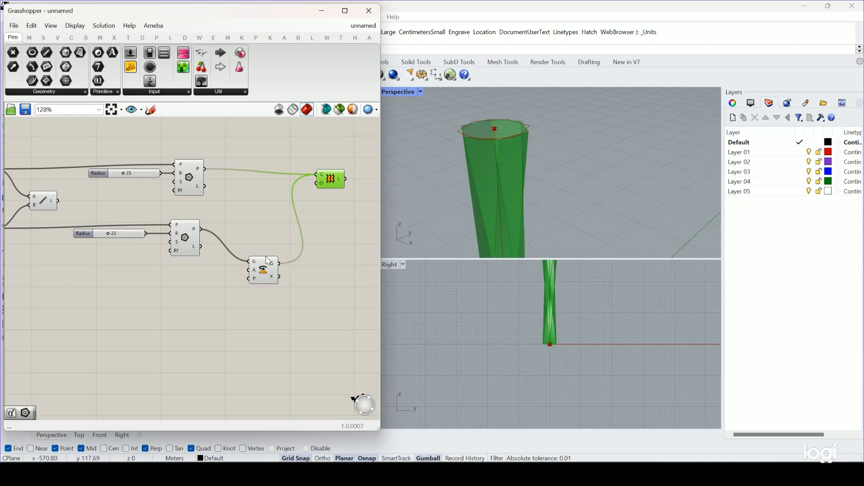
Turn off the preview of the lower Polygon component.
left_click(213, 166)
middle_click(186, 239)
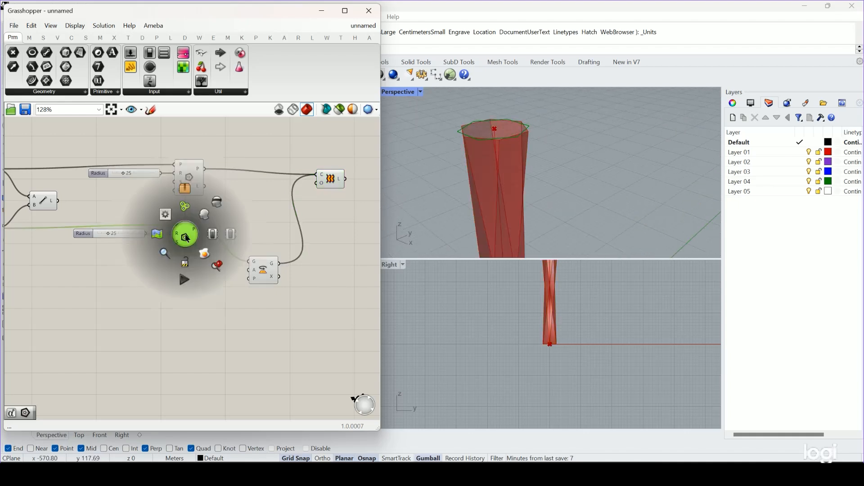
left_click(219, 201)
left_click(240, 200)
Move the Rotate component slightly farther from the lower Polygon to make room for an angle input.
left_click(266, 259)
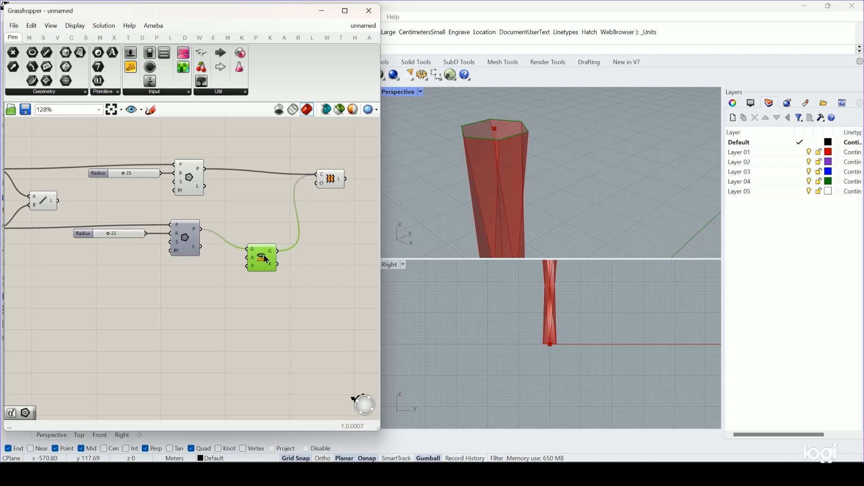
left_click_drag(265, 259, 260, 282)
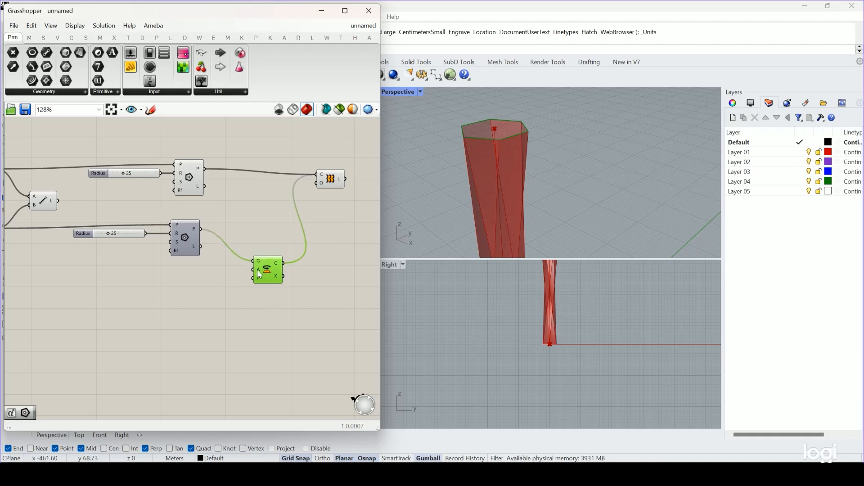
mouse_move(260, 275)
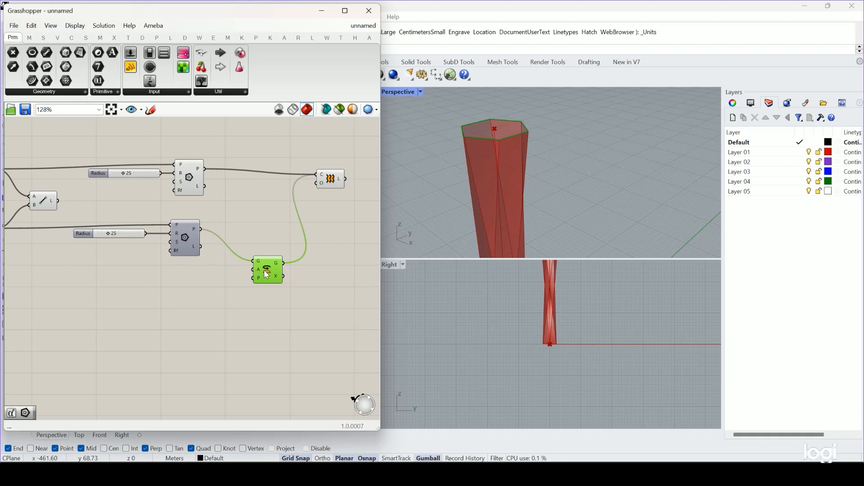
left_click_drag(266, 270, 275, 273)
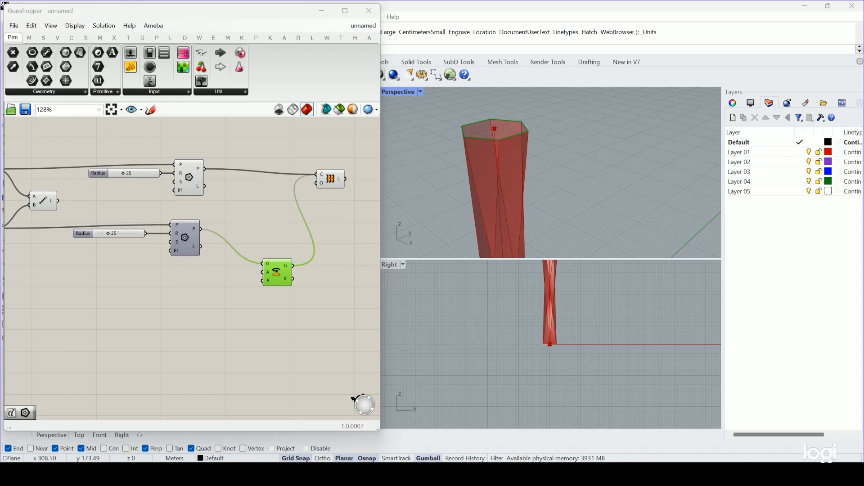
Add a Radians component and place it just before the Rotate component's A input.
right_click_drag(257, 322, 277, 320)
double_click(217, 317)
type("rad")
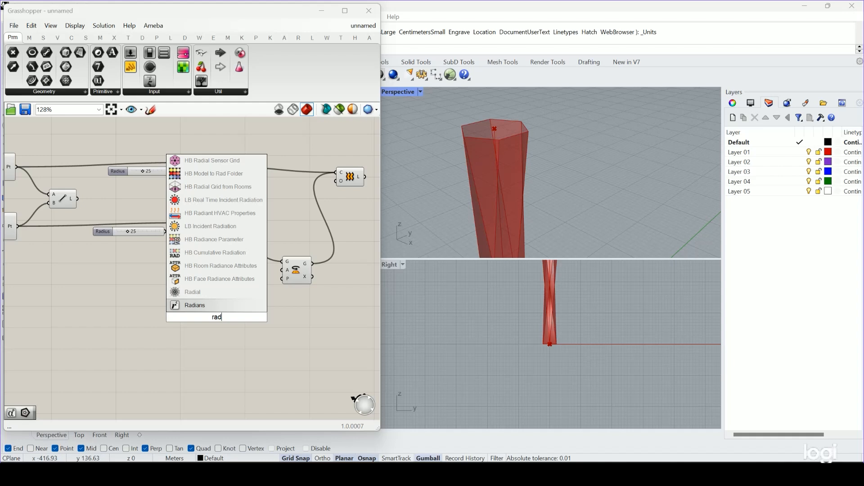
key("Return")
left_click_drag(217, 317, 237, 287)
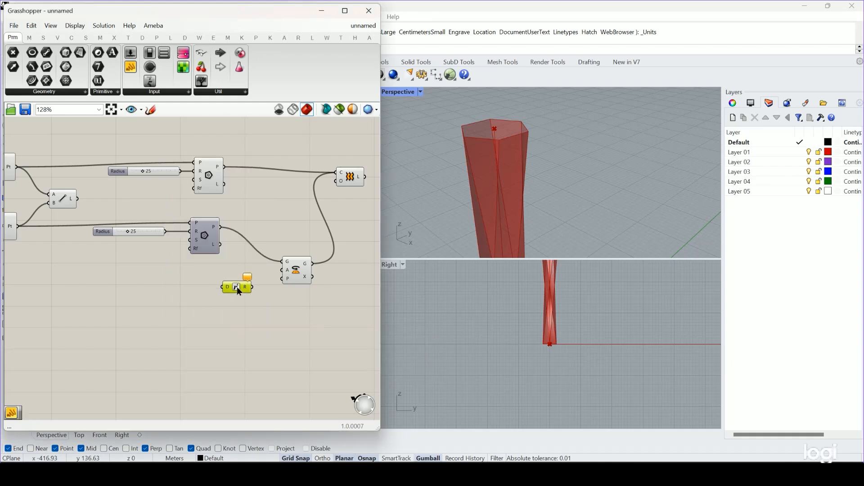
Add a number slider of 45 for the Radians D input, connect Radians to the Rotate's A input, and space the components apart.
double_click(179, 292)
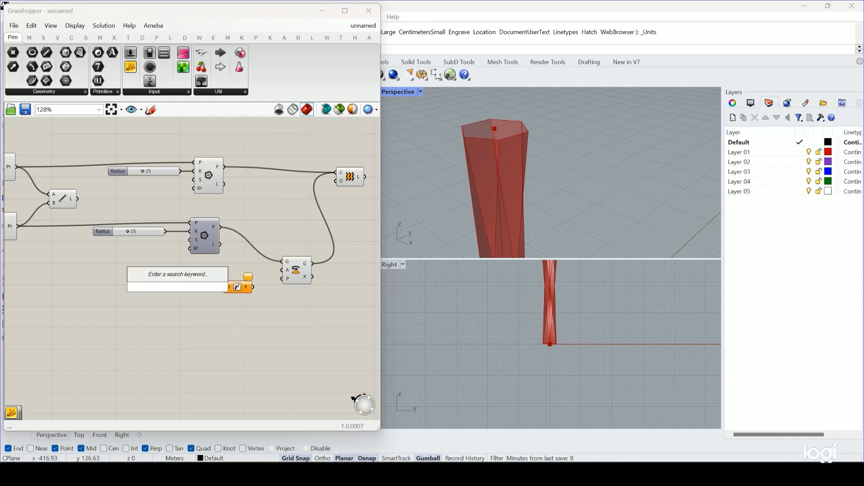
type("45")
key("Return")
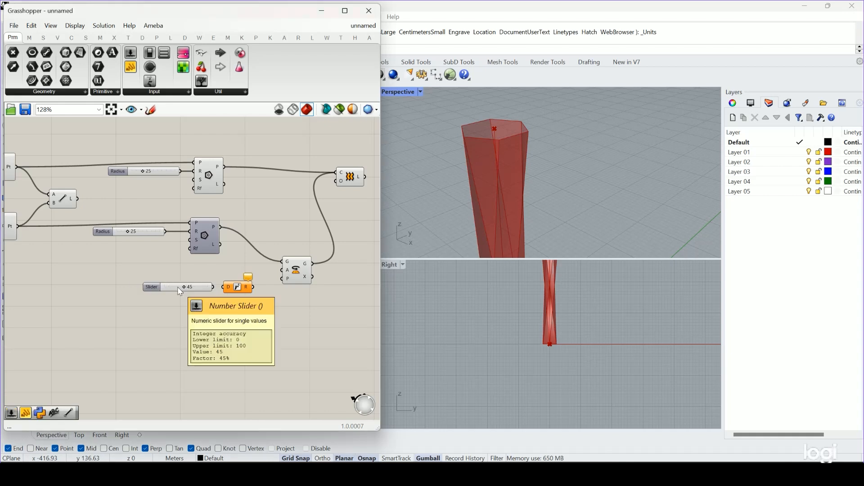
left_click_drag(213, 287, 287, 271)
scroll(290, 269, "up", 5)
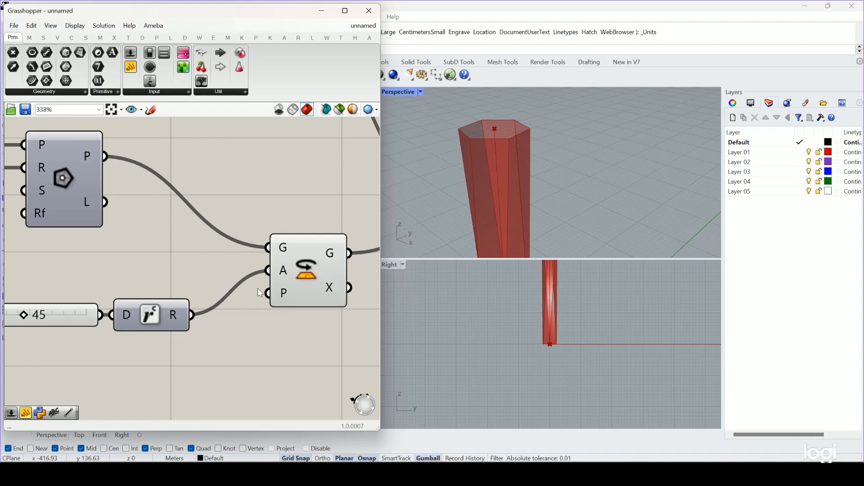
left_click_drag(150, 315, 171, 314)
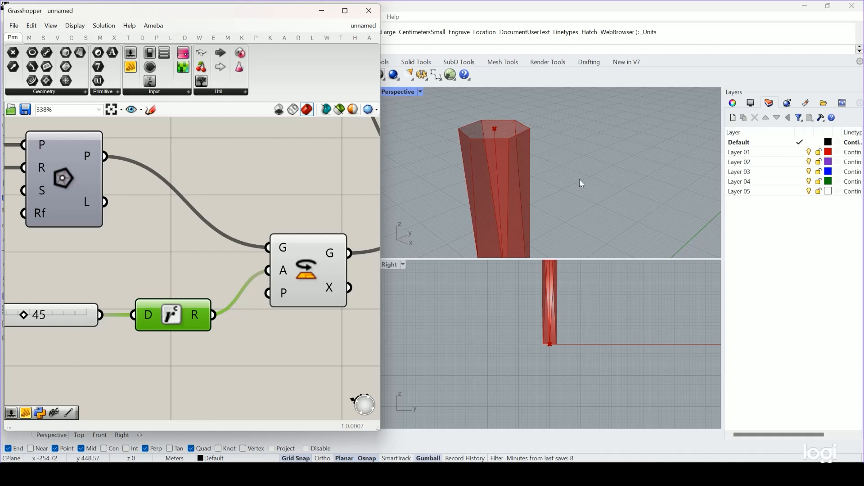
Lower the Degrees slider to 0 to compare the tower without twist.
scroll(583, 184, "down", 5)
right_click_drag(544, 187, 550, 176)
scroll(550, 176, "up", 5)
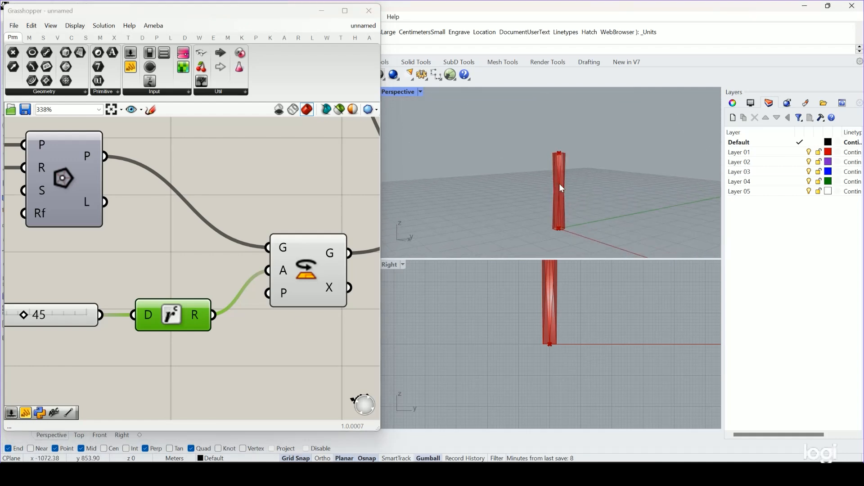
scroll(51, 349, "down", 2)
right_click_drag(51, 349, 116, 337)
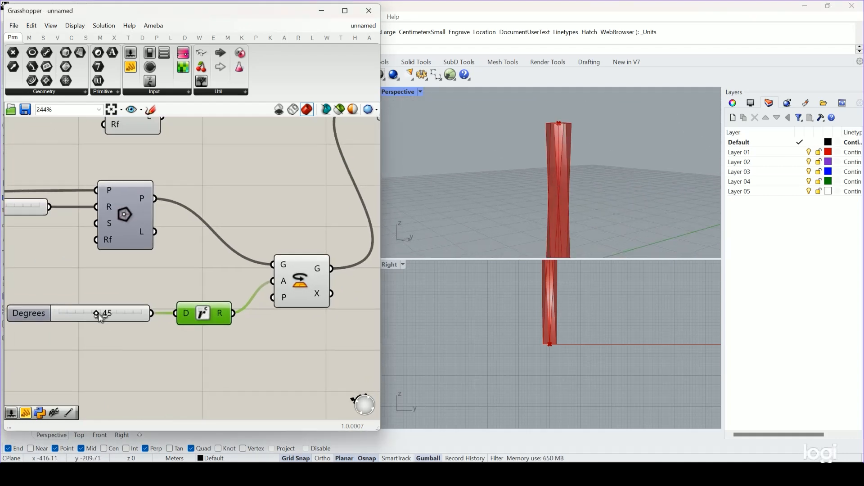
left_click_drag(99, 315, 47, 316)
Maximize the Perspective viewport and frame the whole tower beside the Grasshopper window.
right_click_drag(489, 154, 450, 123)
double_click(399, 92)
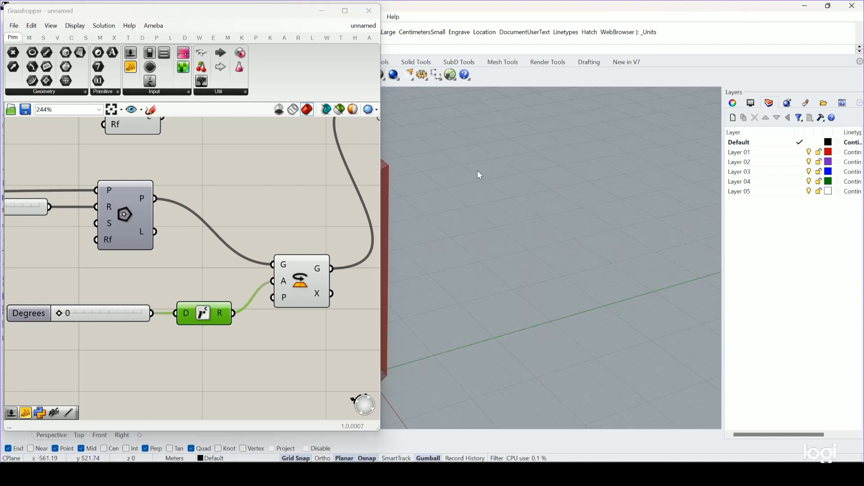
right_click_drag(413, 223, 578, 203)
Set the Degrees slider to 30 and deselect the Radians component.
left_click_drag(59, 315, 96, 316)
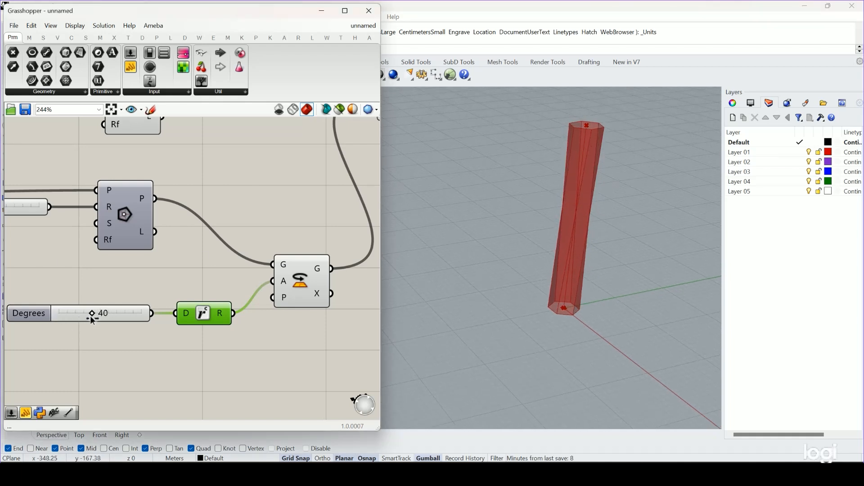
left_click_drag(87, 317, 83, 320)
left_click(222, 380)
Group the Z coordinate slider, both Construct Point components and the Line component.
scroll(210, 348, "down", 5)
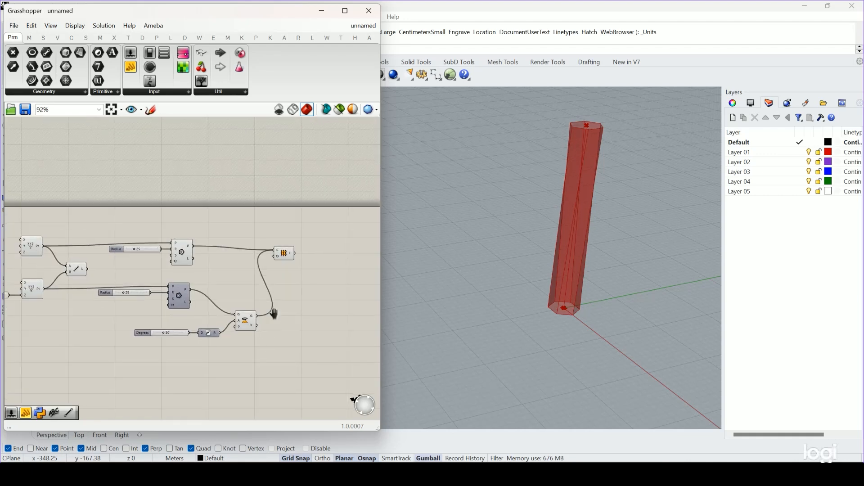
right_click_drag(274, 314, 288, 304)
left_click(297, 243)
left_click(258, 281)
right_click_drag(72, 262, 203, 285)
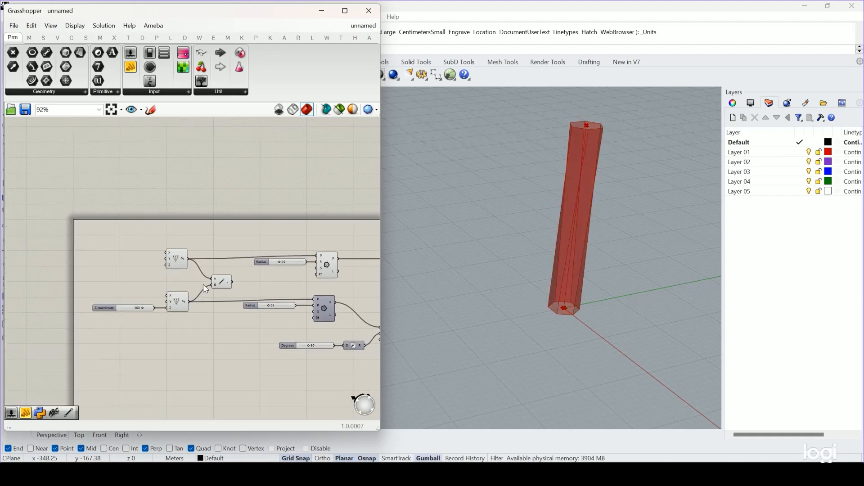
left_click_drag(236, 227, 82, 344)
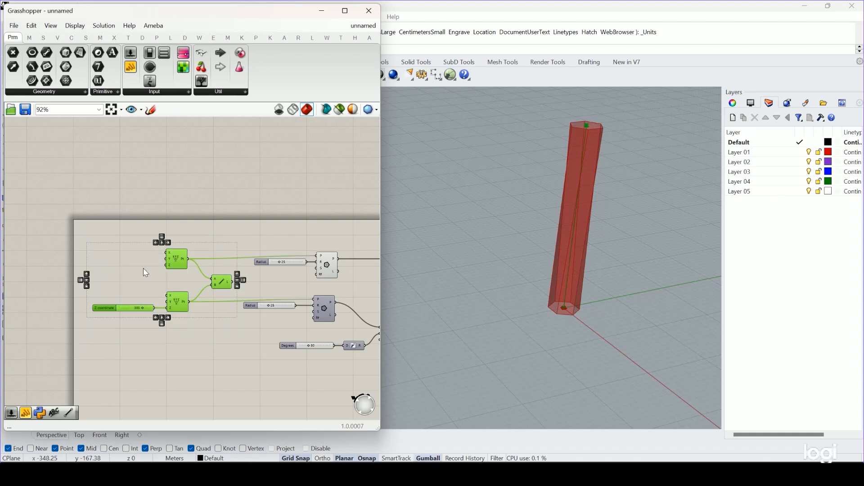
middle_click(140, 272)
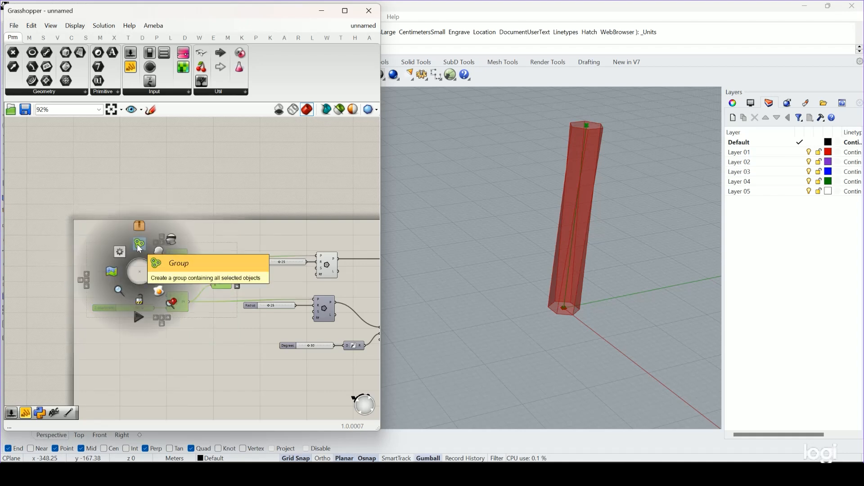
left_click(137, 245)
right_click(136, 251)
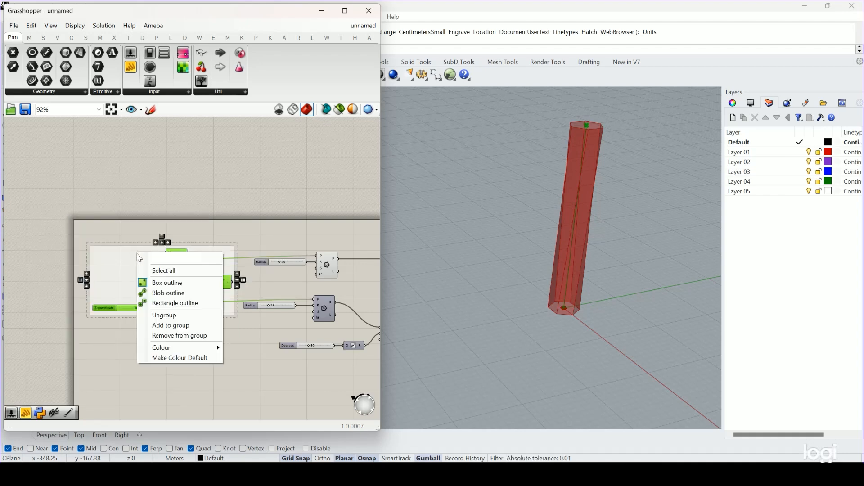
left_click(162, 212)
Place a Scribble reading "Tower axis" above the new group and add it to that group.
double_click(163, 215)
type("scri")
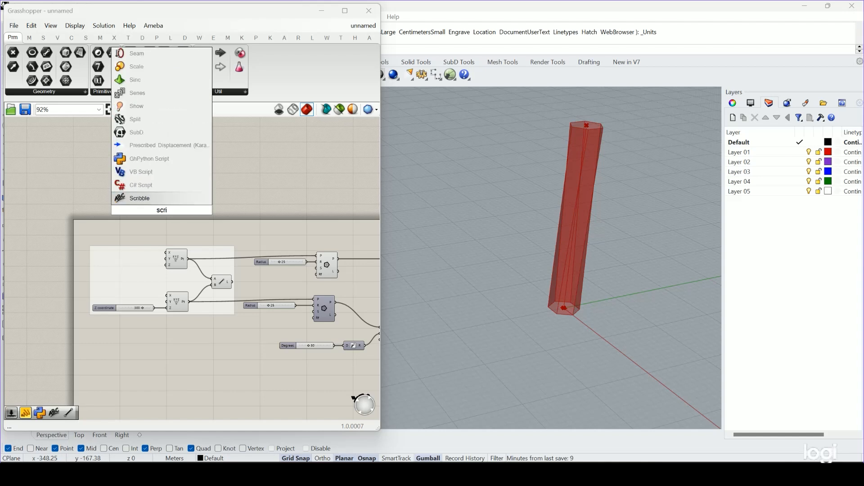
left_click(163, 198)
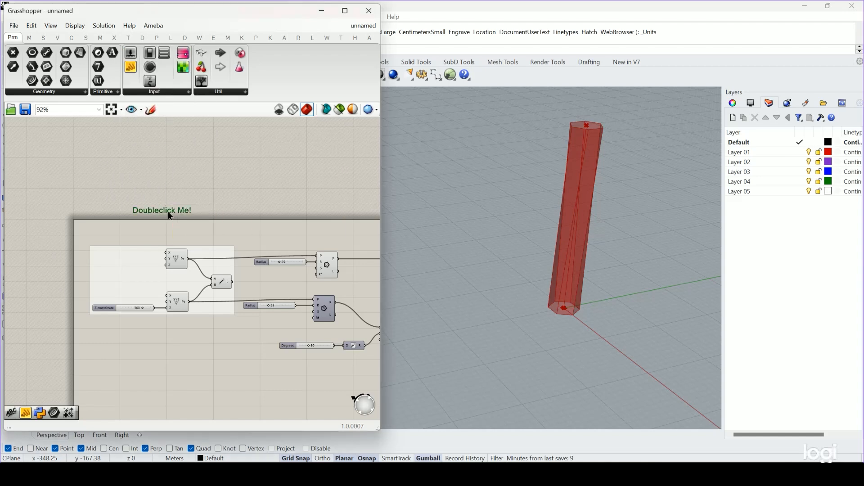
double_click(135, 211)
type("Tow")
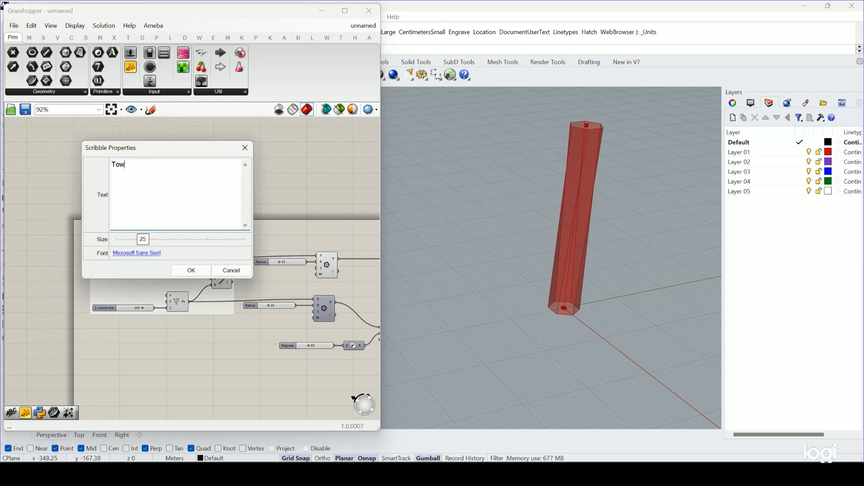
type("er axis")
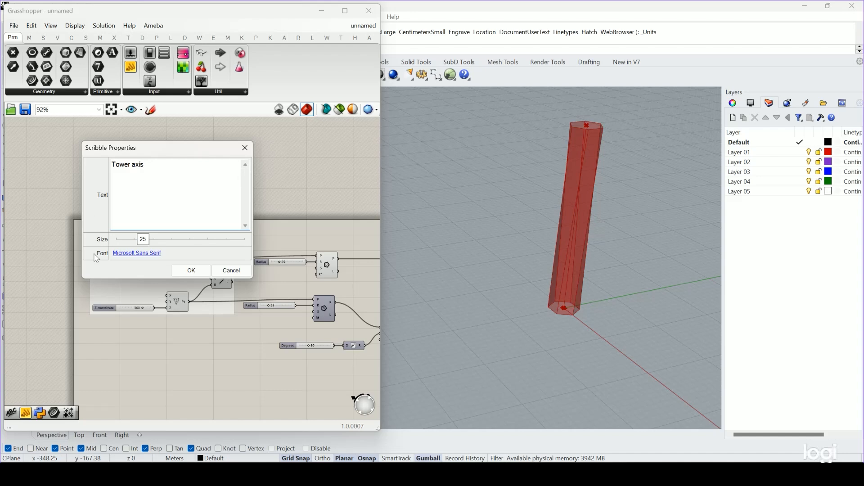
left_click(192, 270)
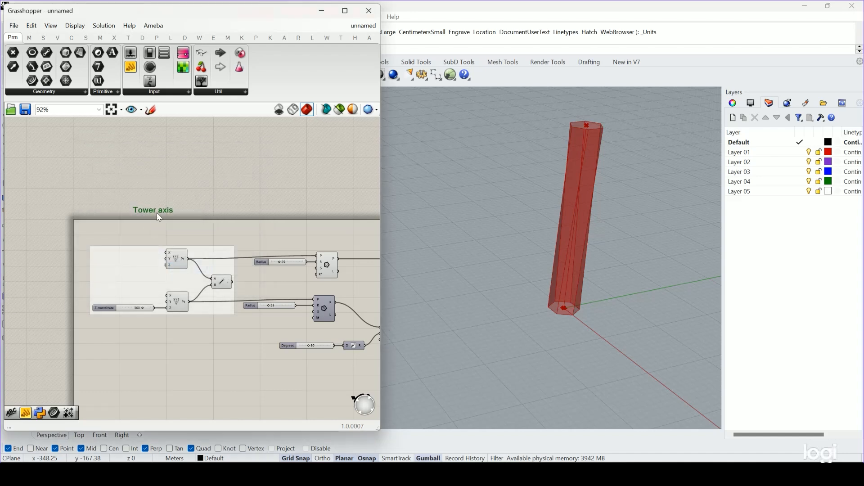
right_click(144, 259)
left_click(176, 328)
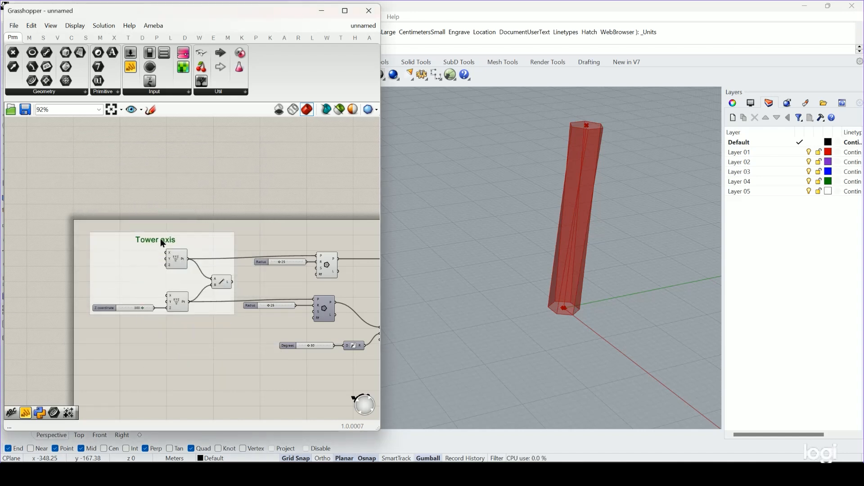
Reposition the two Polygon components and their Radius sliders so both rows line up before the Loft component.
left_click(285, 214)
right_click_drag(269, 243, 108, 215)
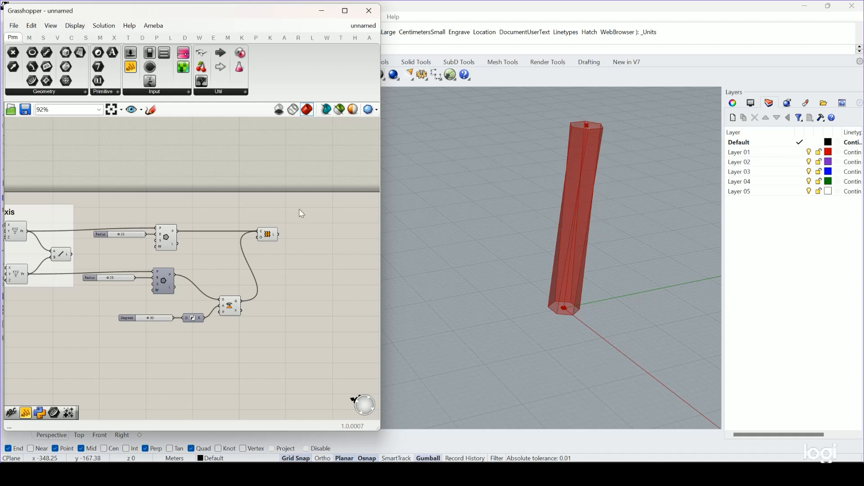
left_click_drag(299, 208, 191, 199)
left_click_drag(170, 239, 139, 236)
left_click_drag(180, 259, 114, 295)
left_click_drag(168, 280, 179, 279)
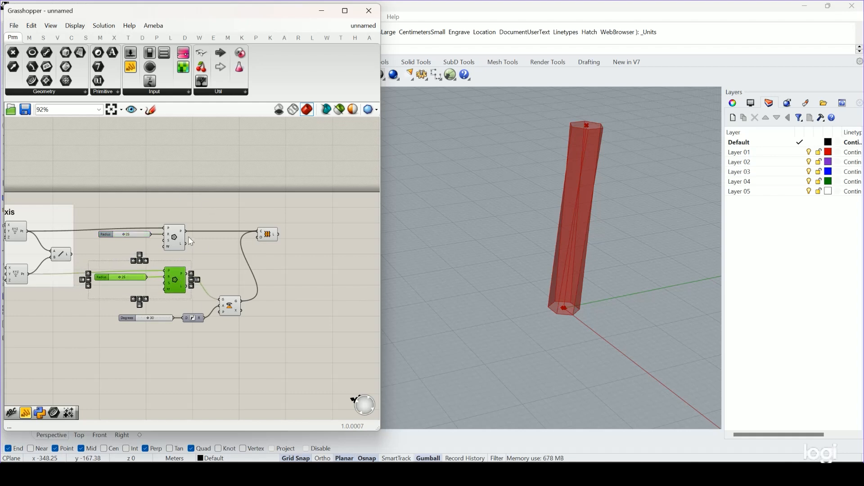
left_click(278, 205)
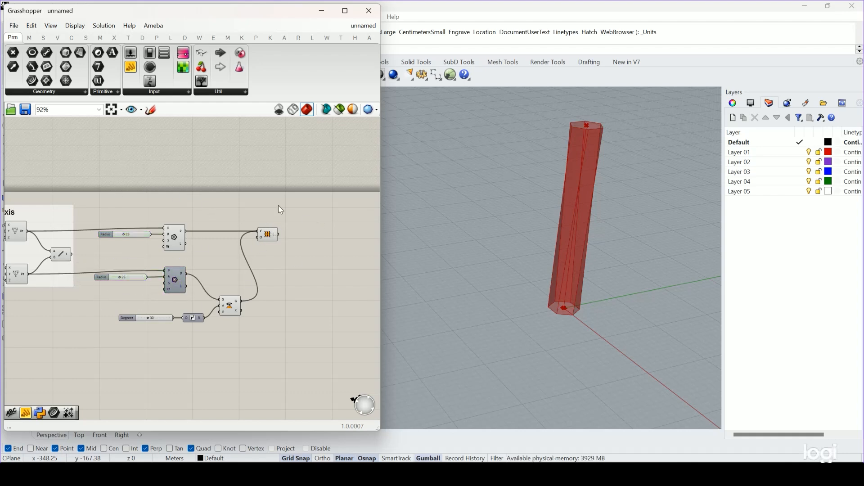
Group the Radius and Degrees sliders with the Polygon, Radians, Rotate and Loft components.
left_click_drag(304, 199, 85, 350)
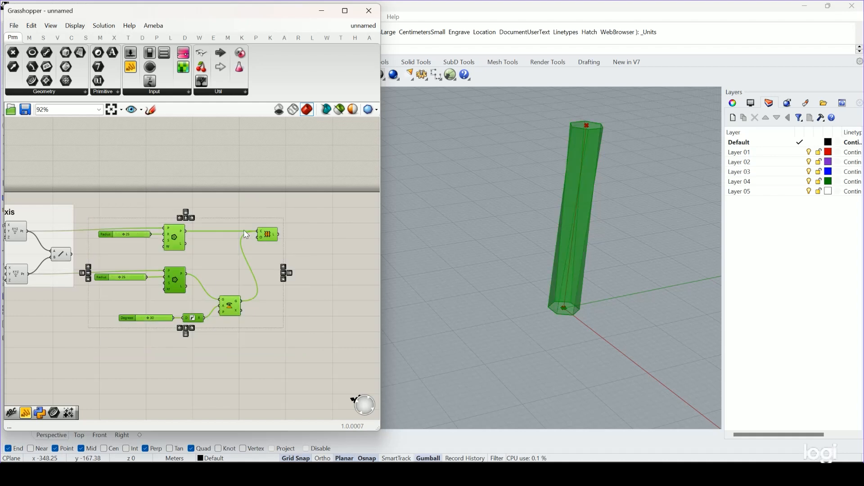
middle_click(186, 237)
left_click(188, 212)
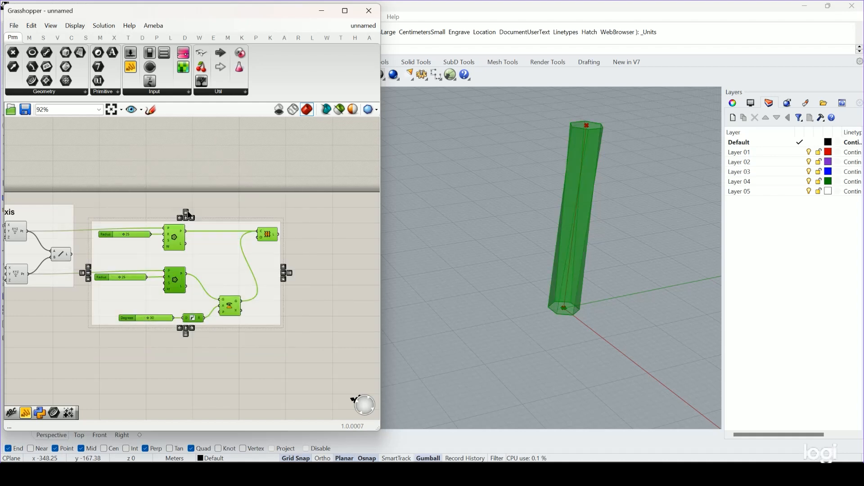
Label the new group with a Scribble reading "lofted tower", add it to the group, and shift the group slightly.
double_click(213, 204)
type("scr")
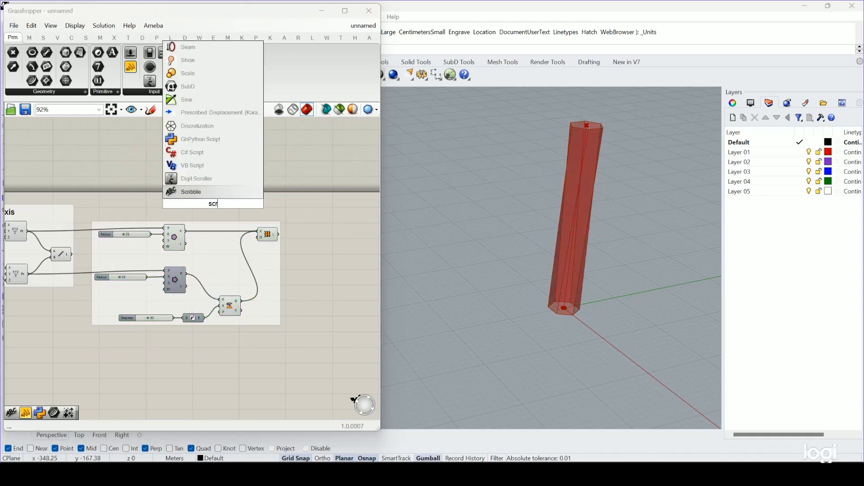
left_click(189, 193)
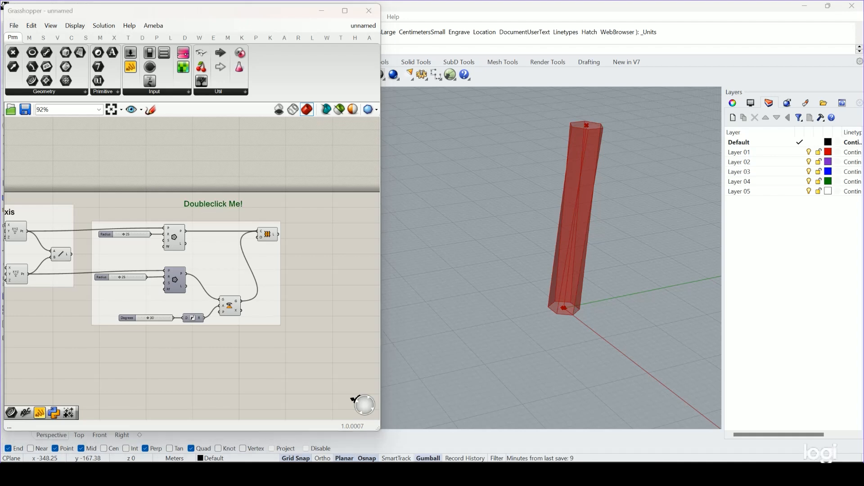
double_click(213, 203)
type("lofted tower")
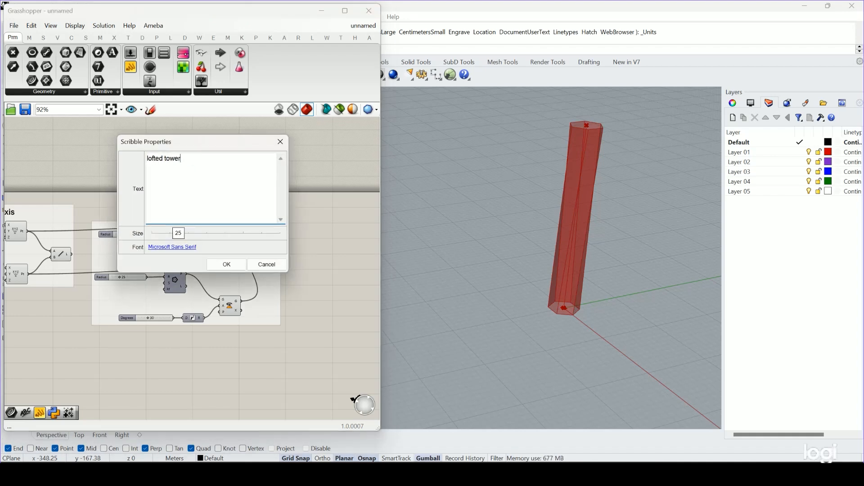
left_click(227, 264)
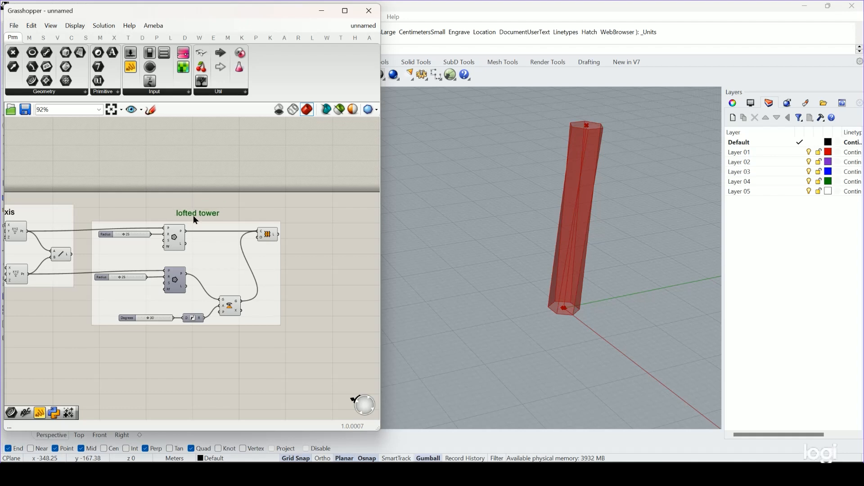
right_click(208, 239)
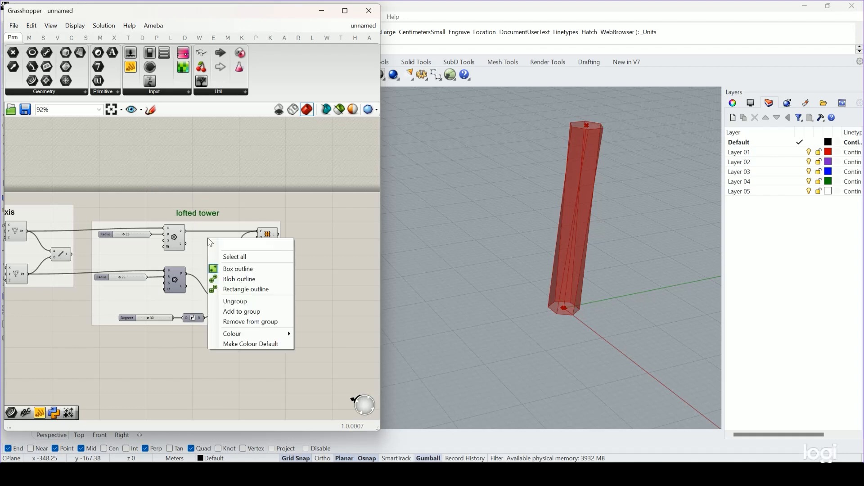
left_click(241, 312)
left_click_drag(215, 261, 226, 264)
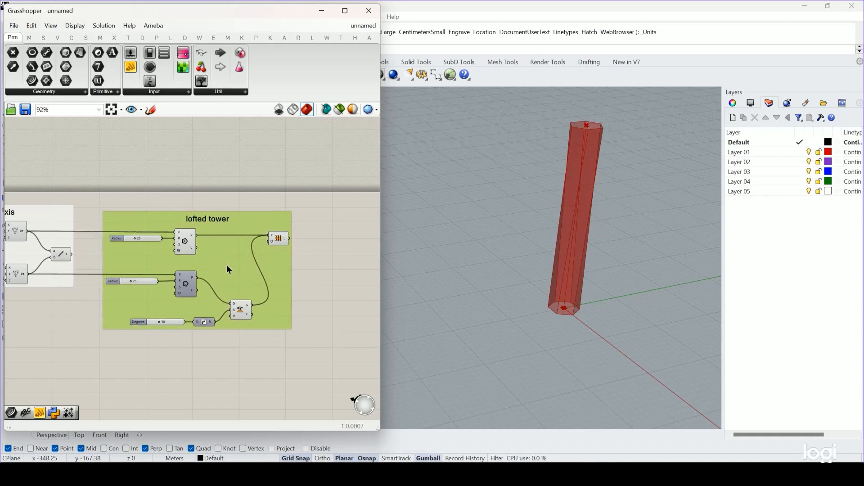
left_click(315, 250)
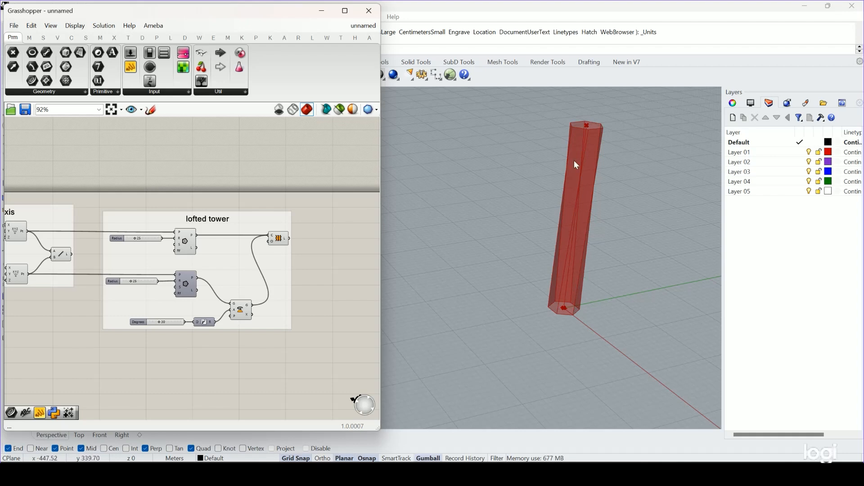
Widen the Grasshopper window and reframe the whole tower in the Perspective viewport beside it.
right_click_drag(571, 247, 562, 161)
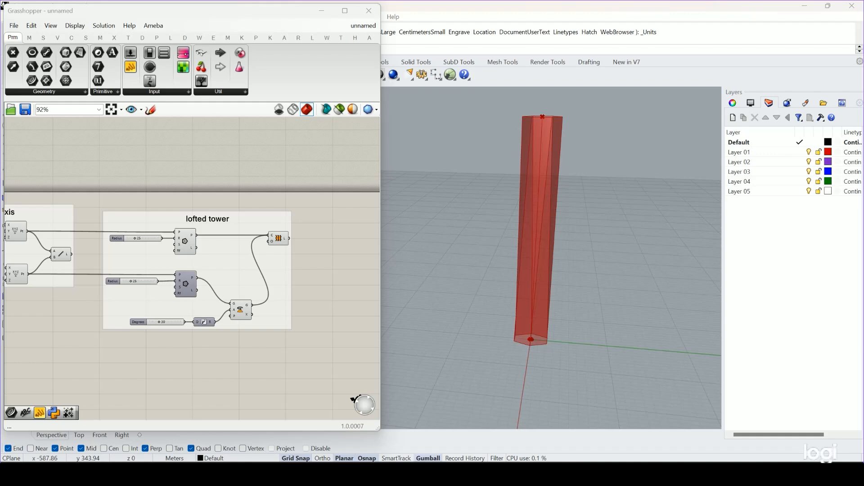
left_click(316, 292)
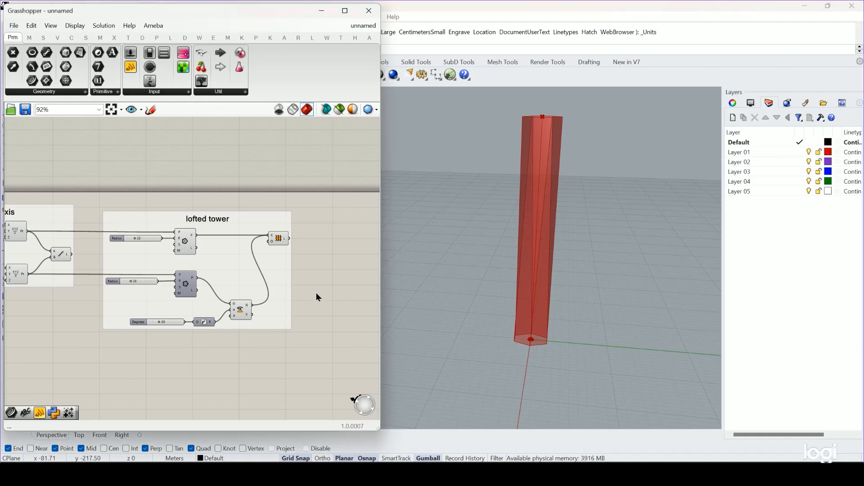
right_click_drag(316, 293, 295, 294)
left_click_drag(381, 288, 493, 285)
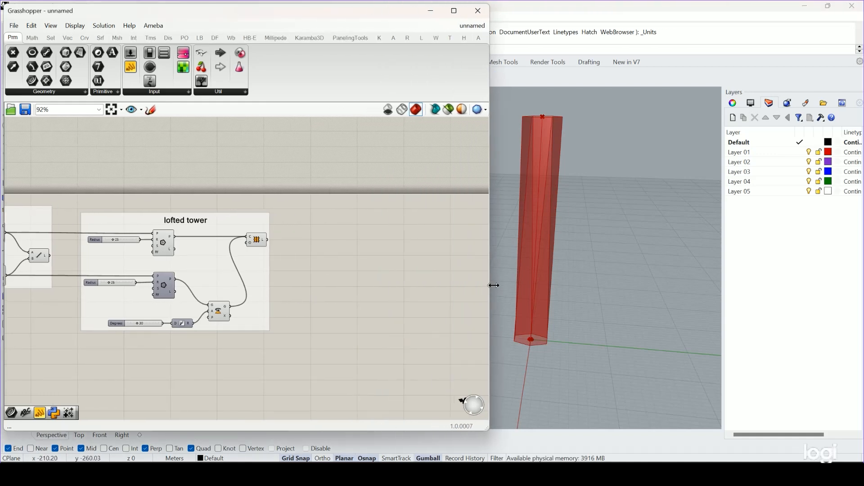
right_click_drag(305, 297, 370, 285)
scroll(330, 249, "up", 3)
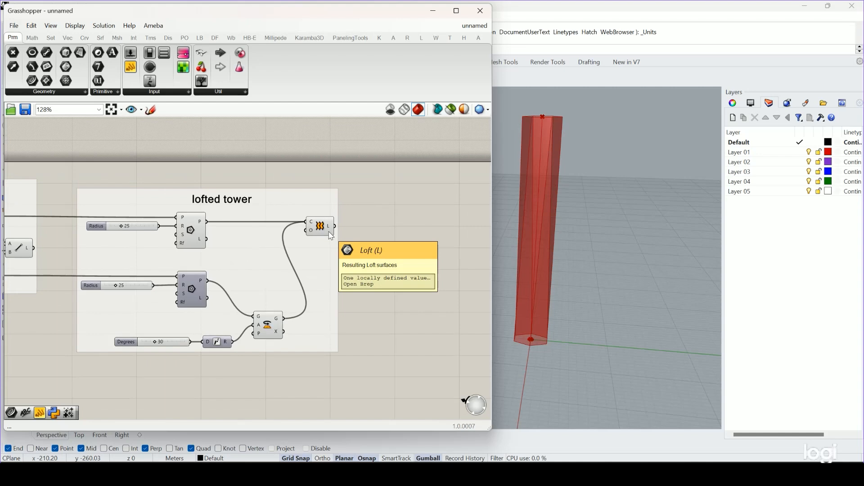
right_click_drag(371, 238, 309, 252)
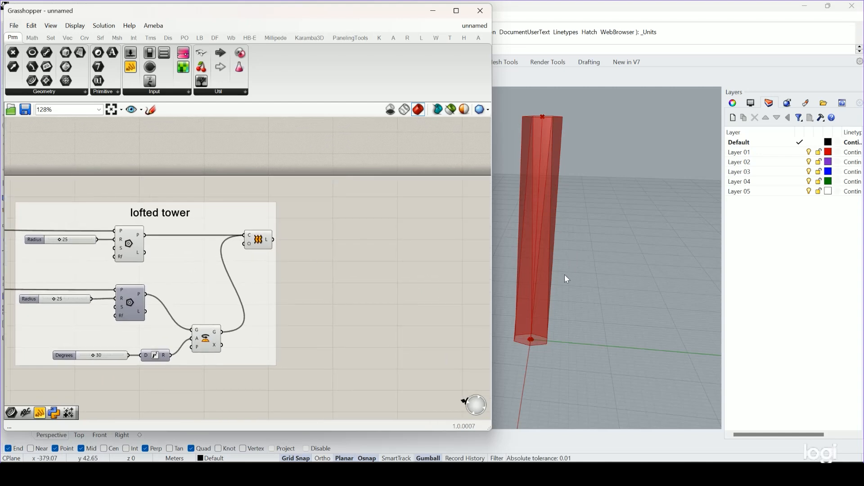
right_click_drag(546, 282, 579, 294, "shift")
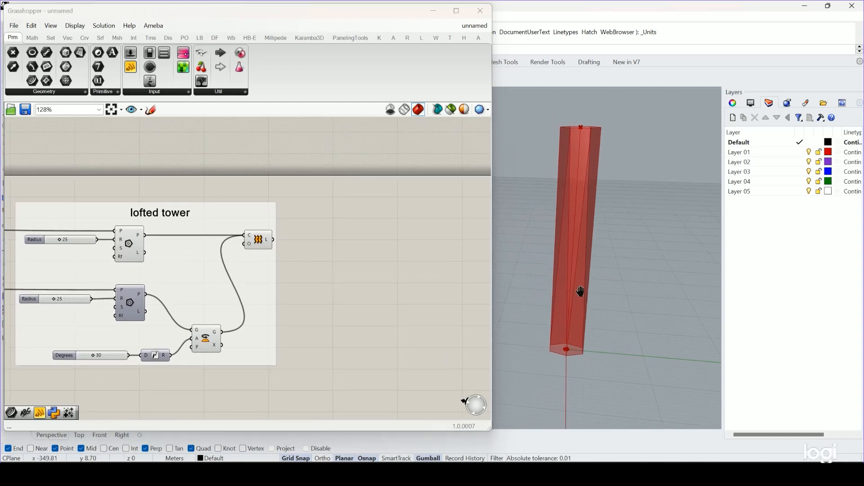
Place a Divide Curve component on the empty canvas beyond the lofted tower group.
double_click(395, 255)
type("divi")
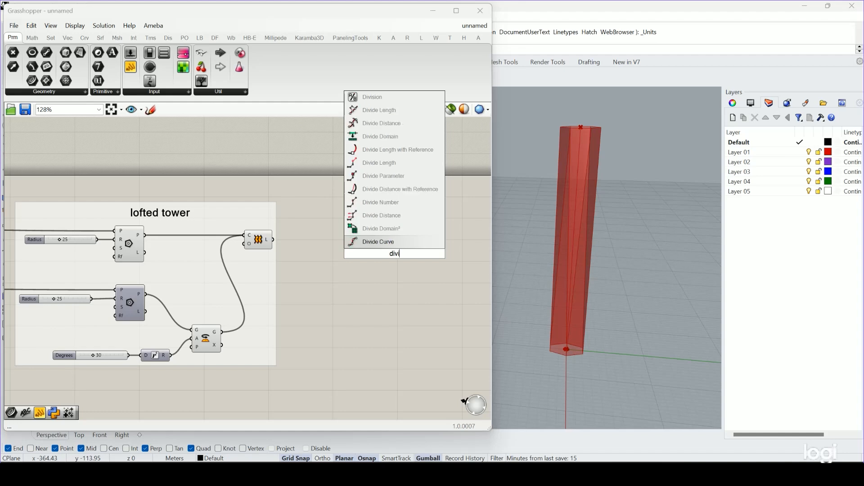
key("Return")
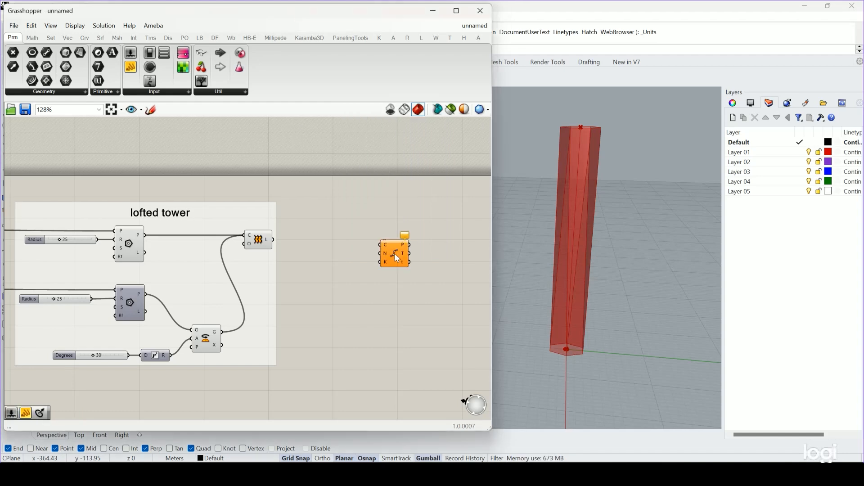
left_click_drag(396, 255, 415, 251)
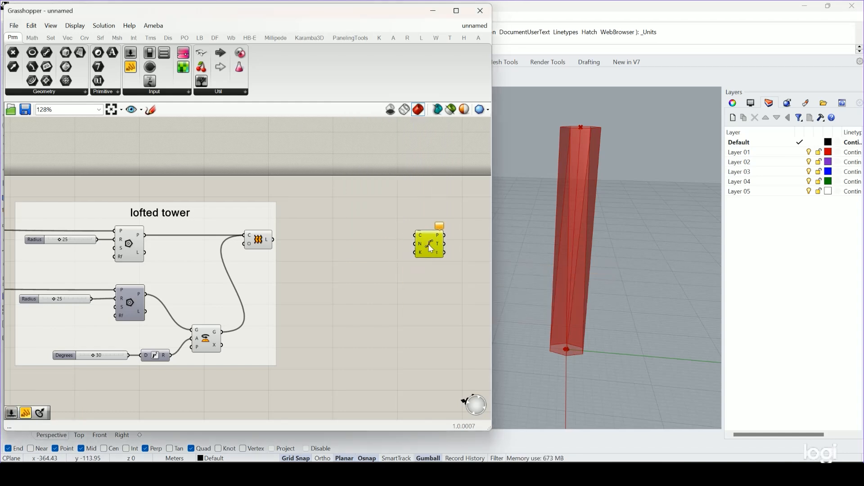
Connect the tower axis Line output to Divide Curve's curve input and place the component below the lofted tower group.
scroll(421, 237, "down", 4)
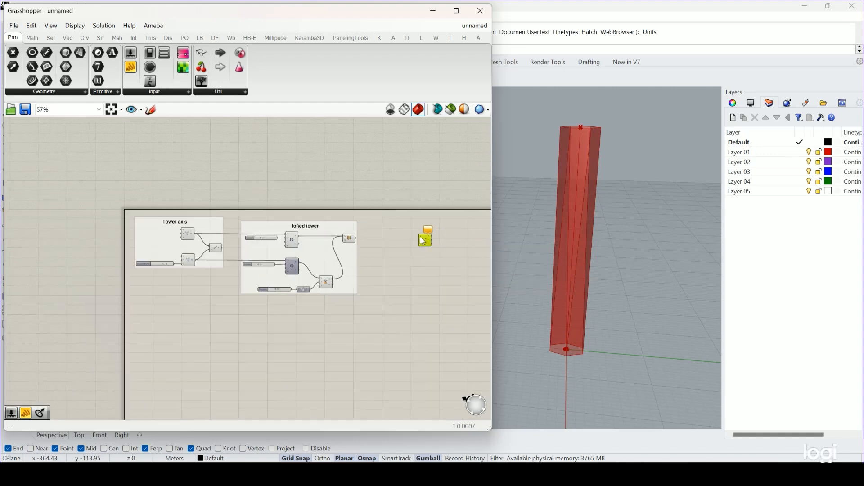
scroll(196, 255, "up", 4)
left_click(198, 254)
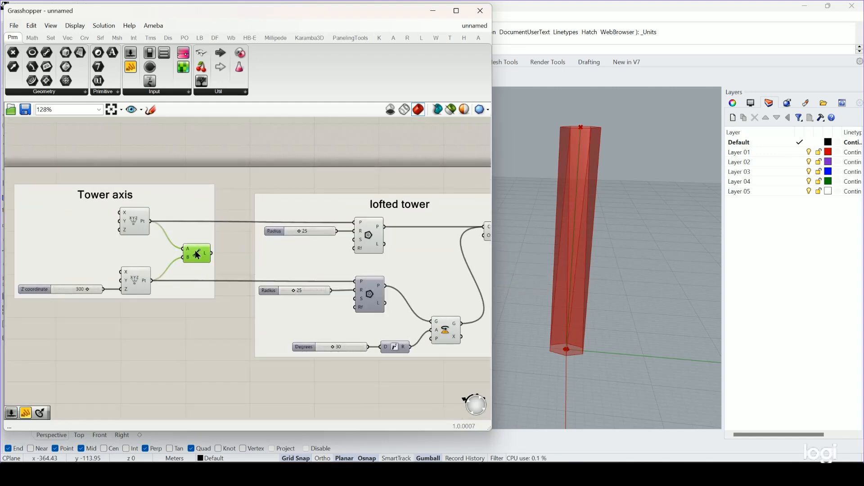
scroll(199, 256, "down", 2)
scroll(143, 277, "down", 1)
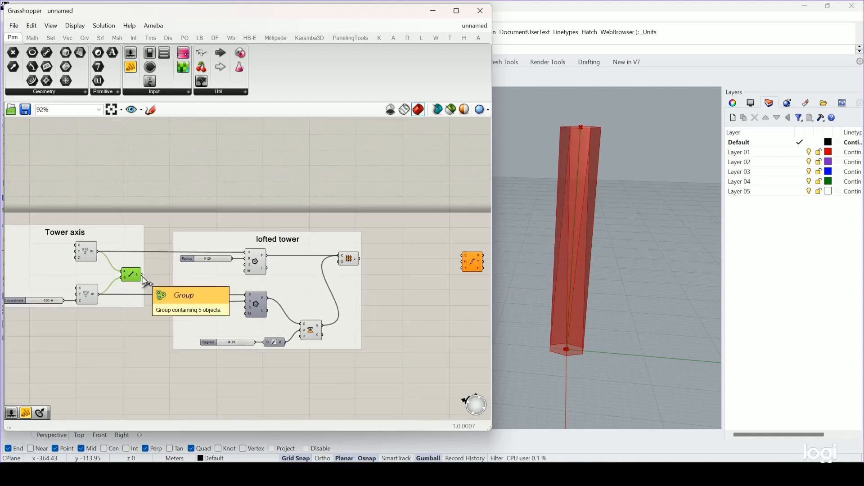
left_click_drag(142, 275, 343, 385)
right_click_drag(394, 362, 390, 287)
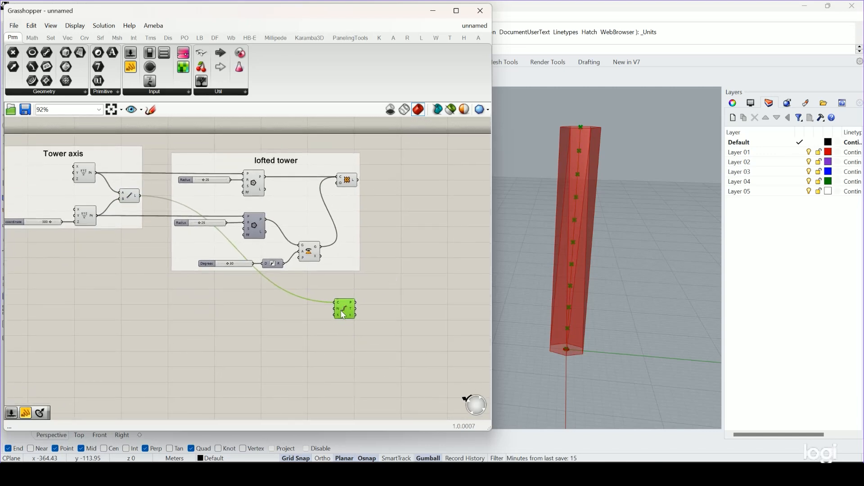
scroll(339, 310, "up", 4)
mouse_move(334, 306)
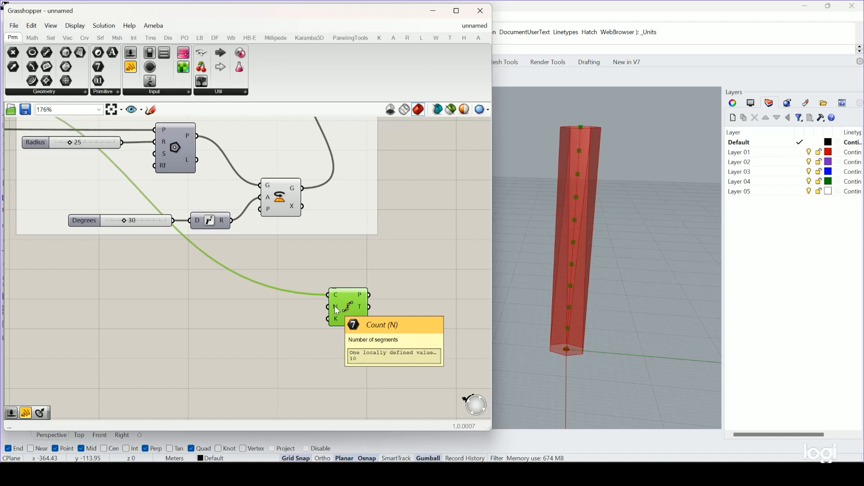
Create a Panel containing 300 and wire it into the Z input of the upper-end Construct Point in place of the slider.
scroll(334, 307, "down", 3)
right_click_drag(134, 294, 216, 316)
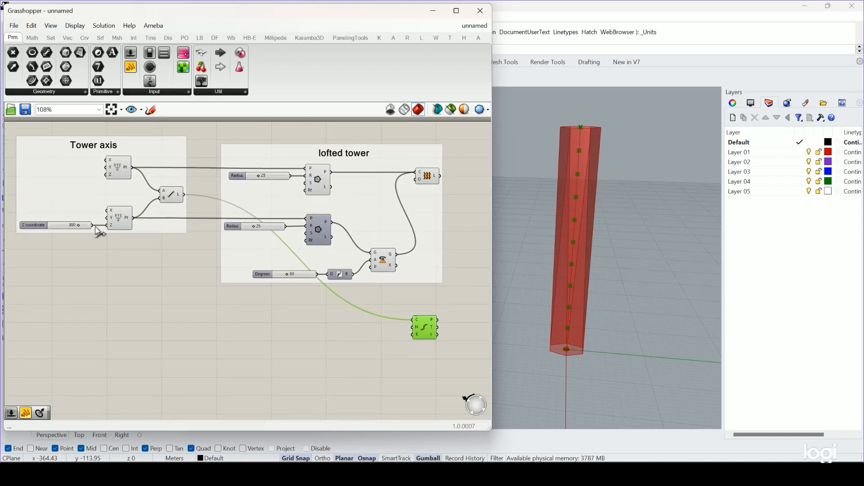
scroll(111, 226, "up", 2)
right_click_drag(47, 244, 72, 255)
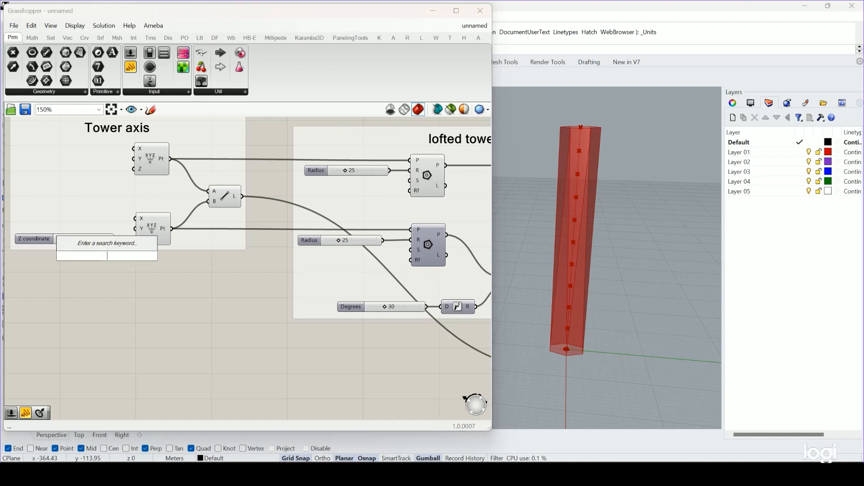
double_click(108, 256)
type("300")
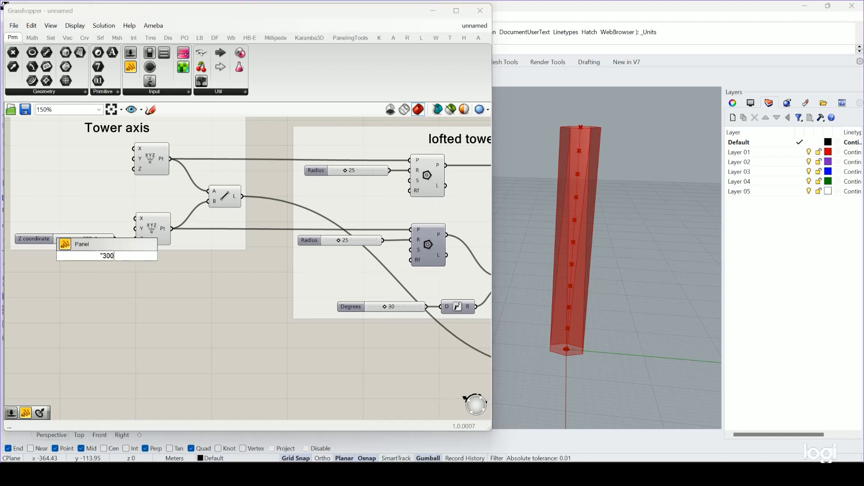
key("Return")
left_click_drag(119, 256, 134, 243)
Add the 300 panel to the Tower axis group.
right_click(189, 246)
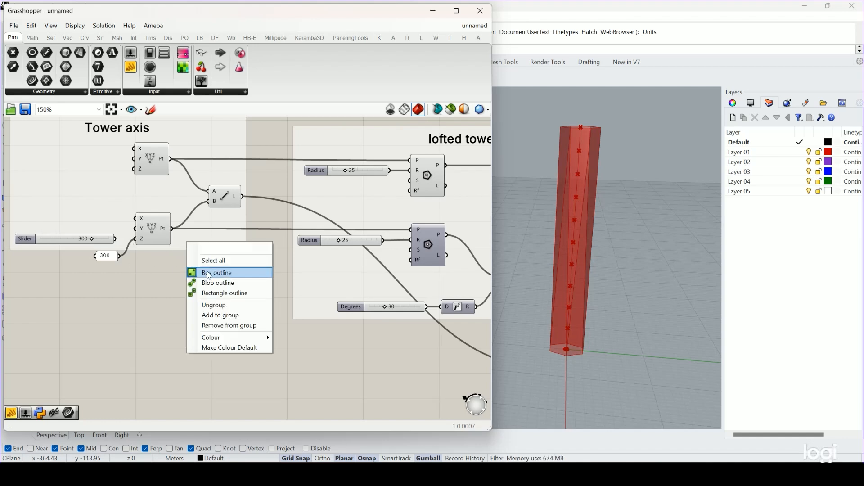
left_click(216, 315)
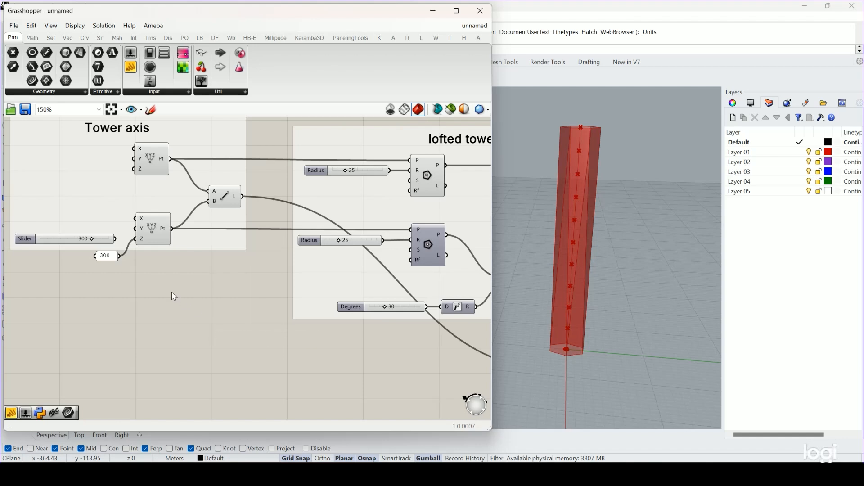
left_click(111, 259)
right_click(116, 189)
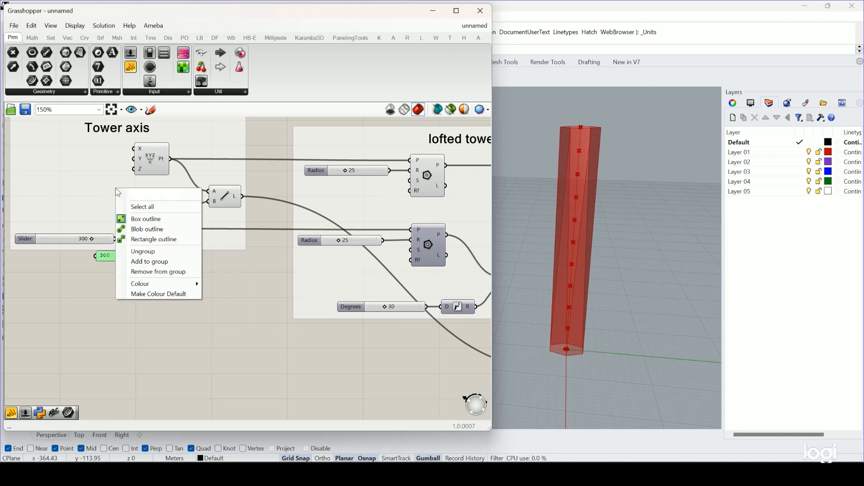
left_click(167, 260)
left_click(170, 289)
Add a number slider set to 100 beside Divide Curve and wire it into the component's count input.
right_click_drag(302, 319, 237, 313)
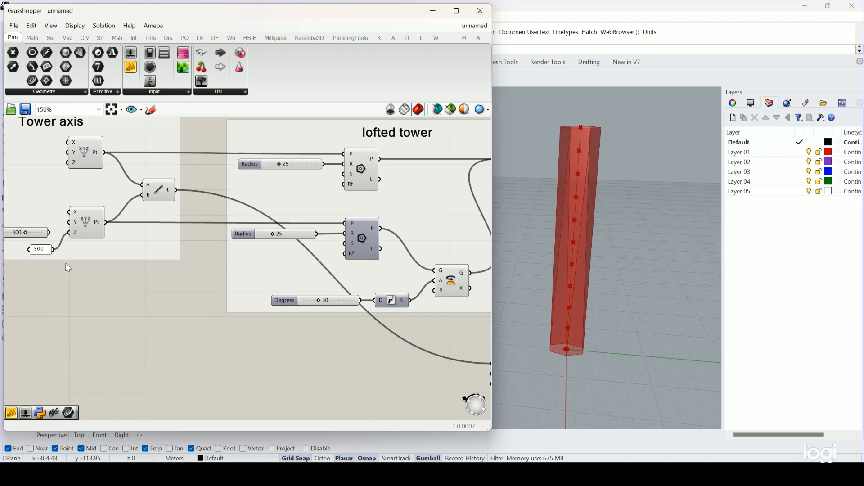
scroll(198, 301, "down", 2)
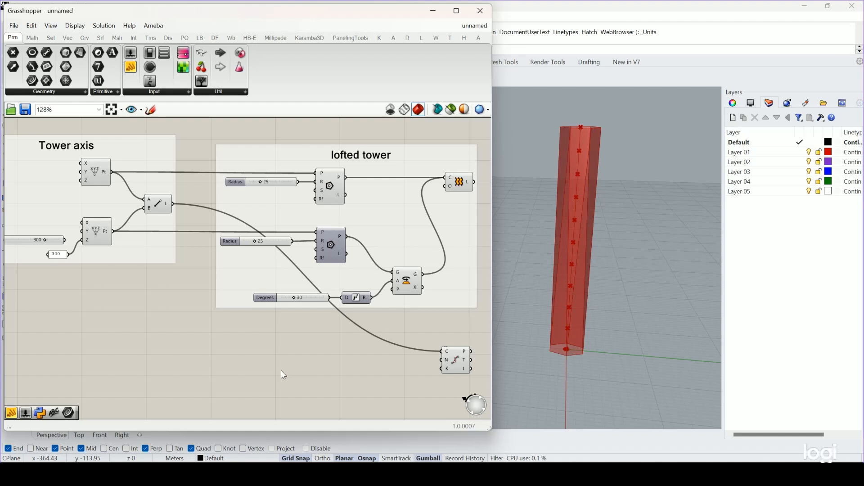
double_click(379, 355)
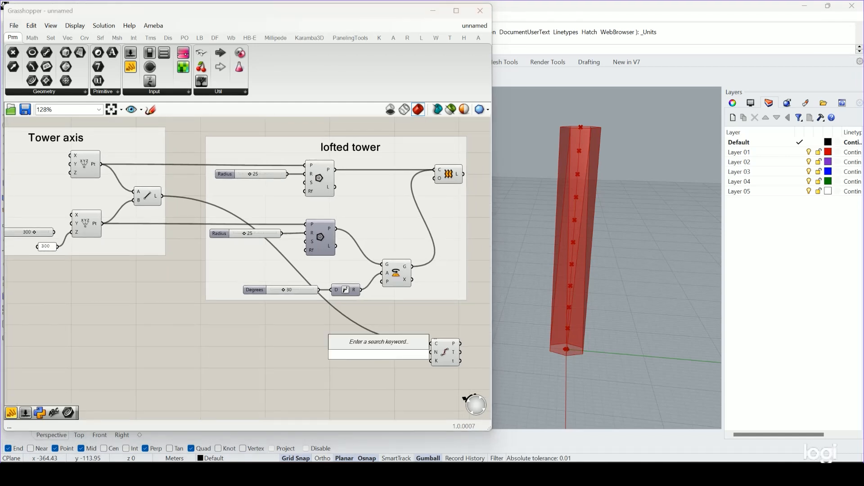
type("100")
key("Return")
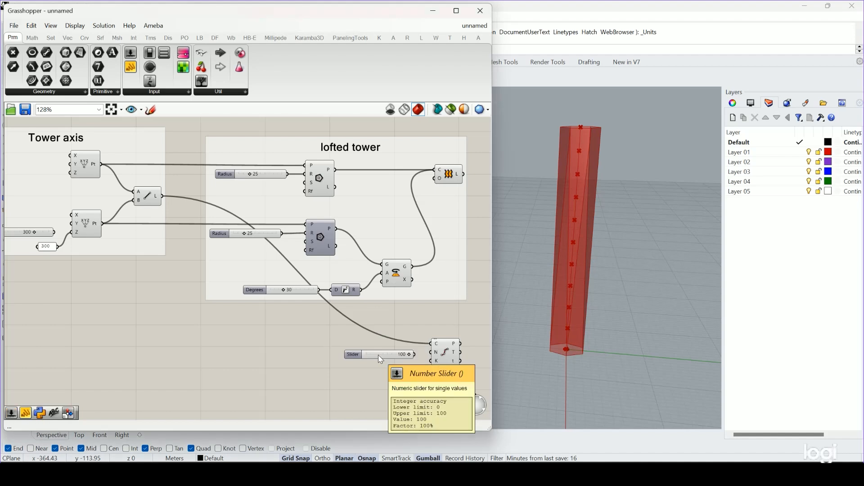
left_click_drag(414, 355, 431, 353)
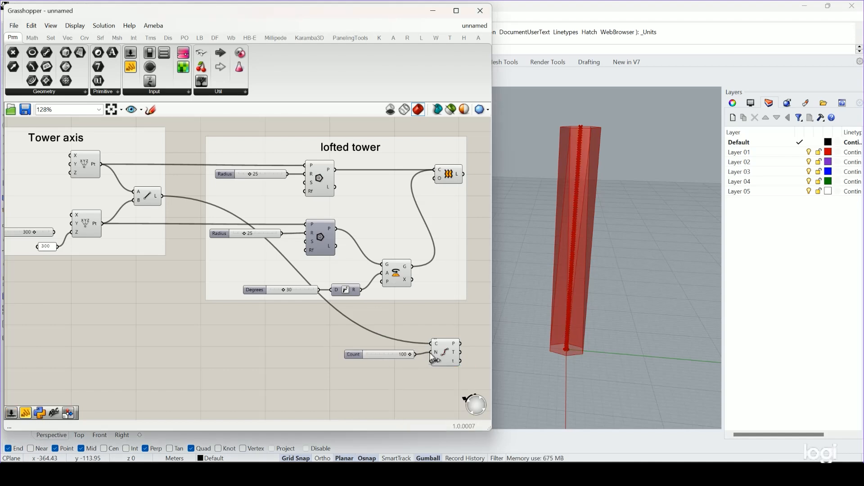
scroll(571, 355, "up", 5)
scroll(699, 355, "down", 4)
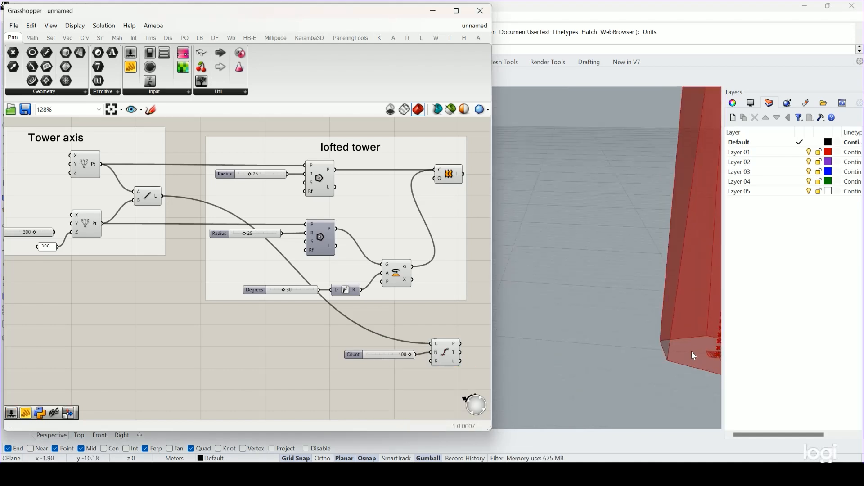
right_click_drag(691, 351, 655, 349, "shift")
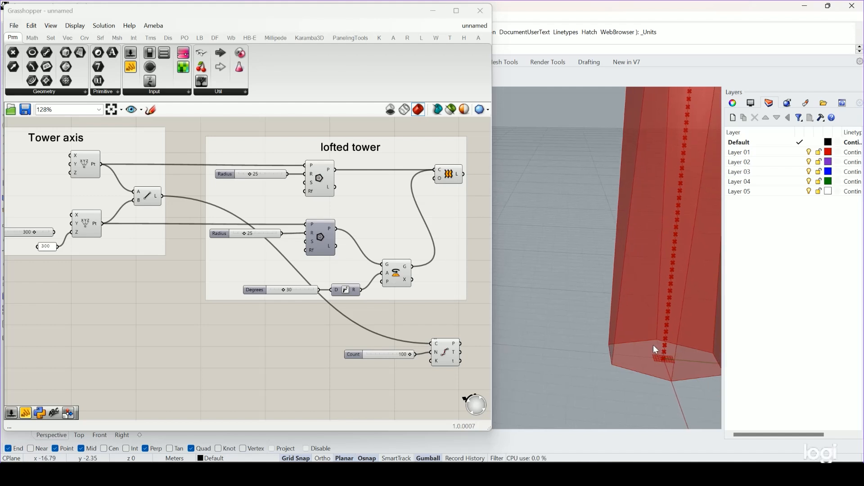
left_click_drag(370, 354, 371, 353)
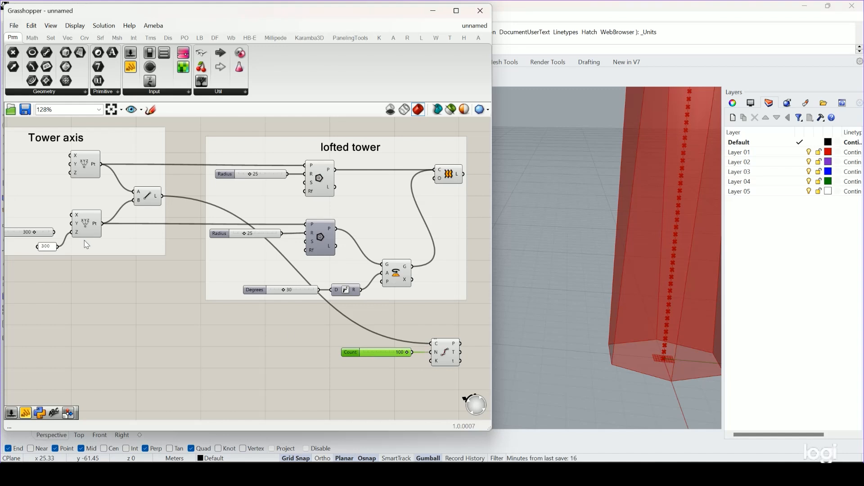
Place a Division component below the Tower axis group and wire the 300 height panel into its A input.
right_click_drag(89, 282, 129, 294)
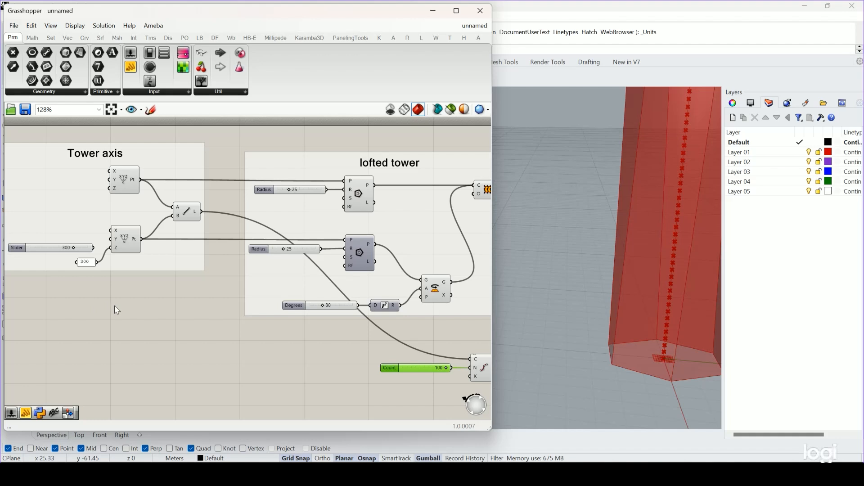
double_click(111, 310)
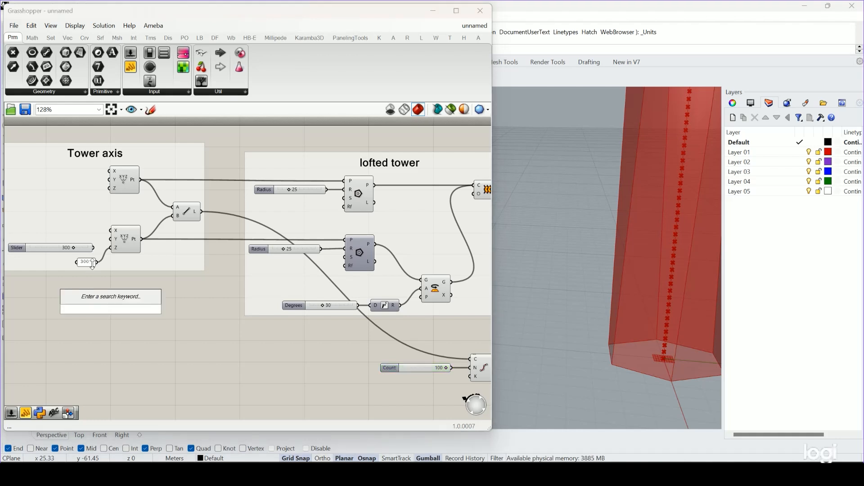
double_click(120, 325)
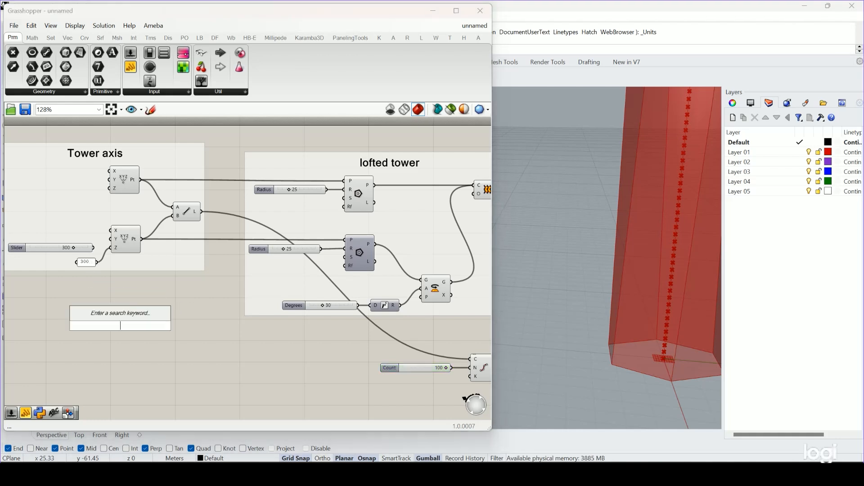
type("divi")
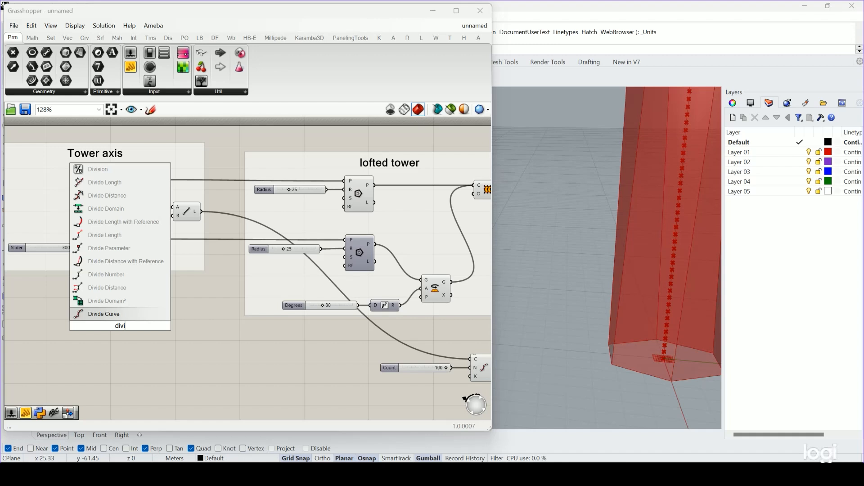
type("s")
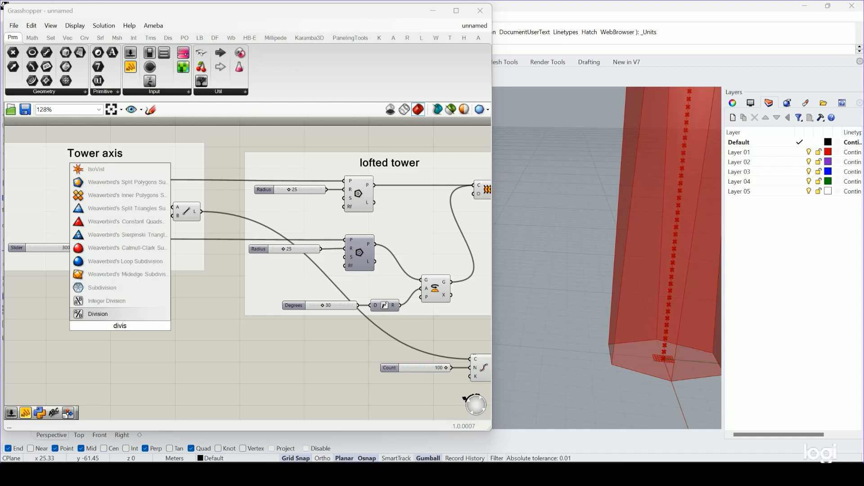
key("Return")
left_click_drag(96, 262, 166, 340)
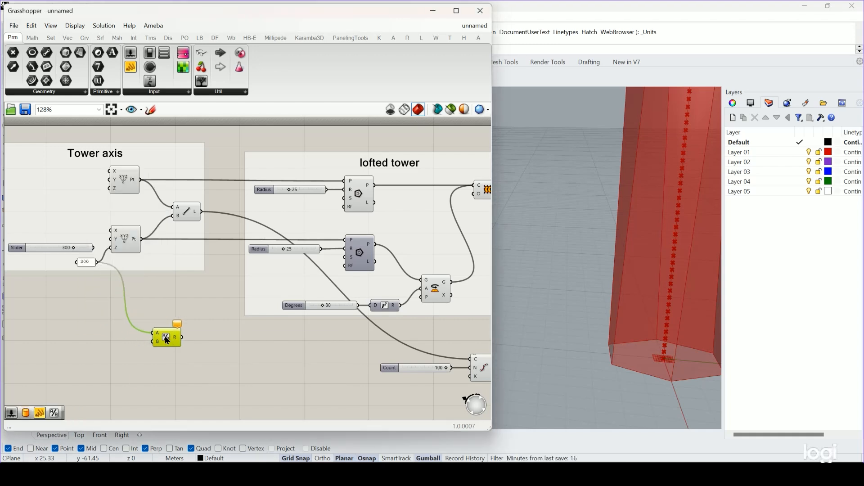
Create a Panel containing 3 and wire it into the Division component's B input.
double_click(116, 337)
type("\"3")
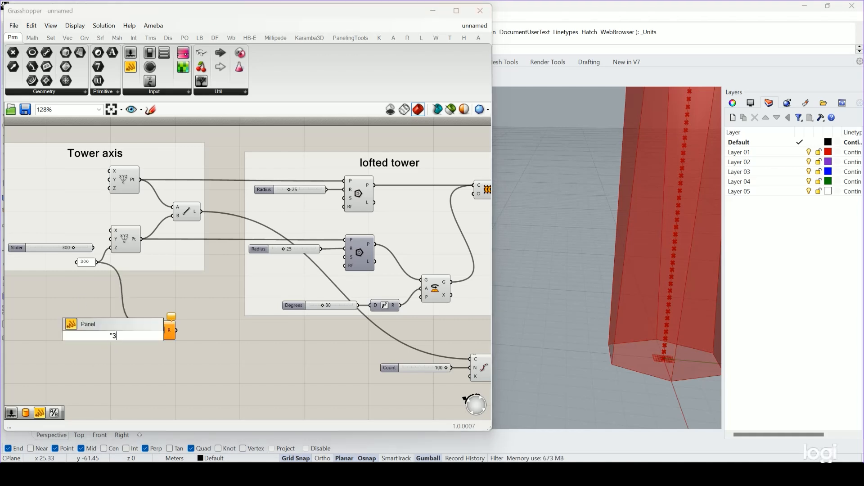
key("Return")
scroll(117, 345, "up", 3)
left_click_drag(123, 330, 165, 335)
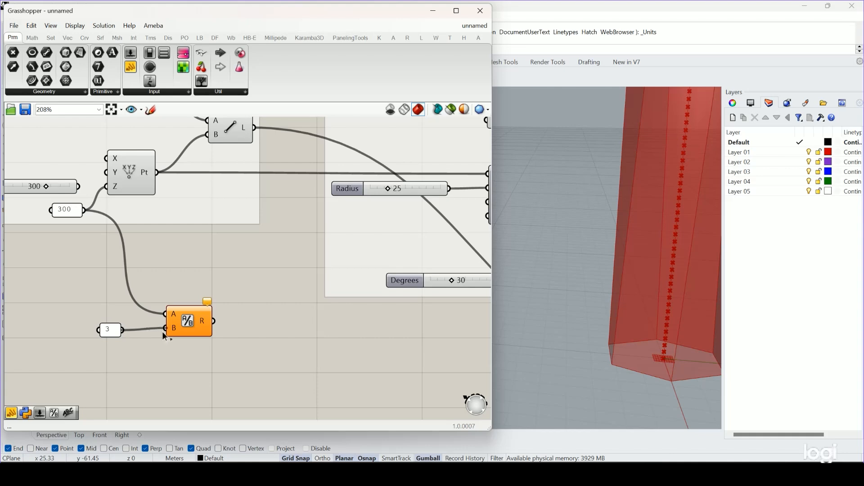
scroll(148, 324, "down", 3)
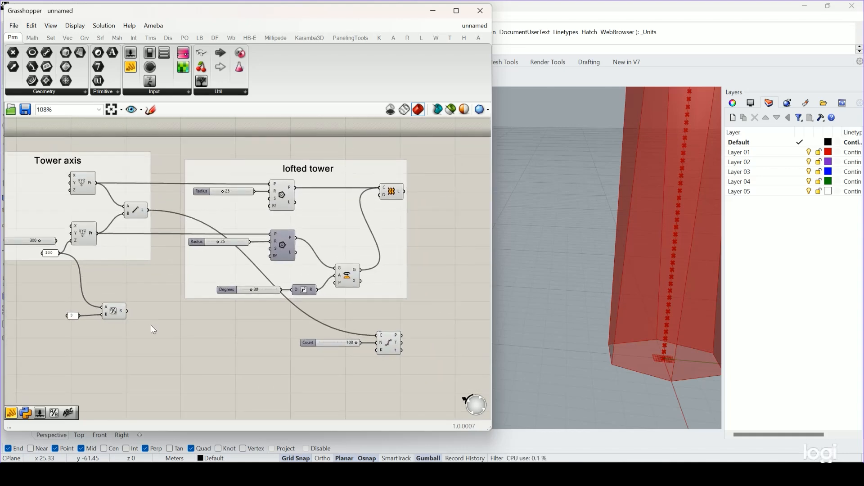
Add an empty Panel beside the Division component and connect it to the R output.
double_click(151, 325)
type("panel")
key("Return")
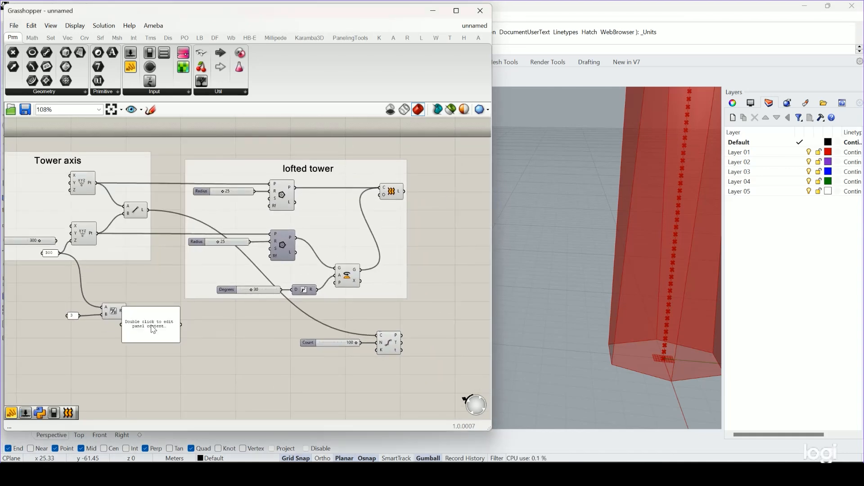
left_click_drag(136, 342, 143, 316)
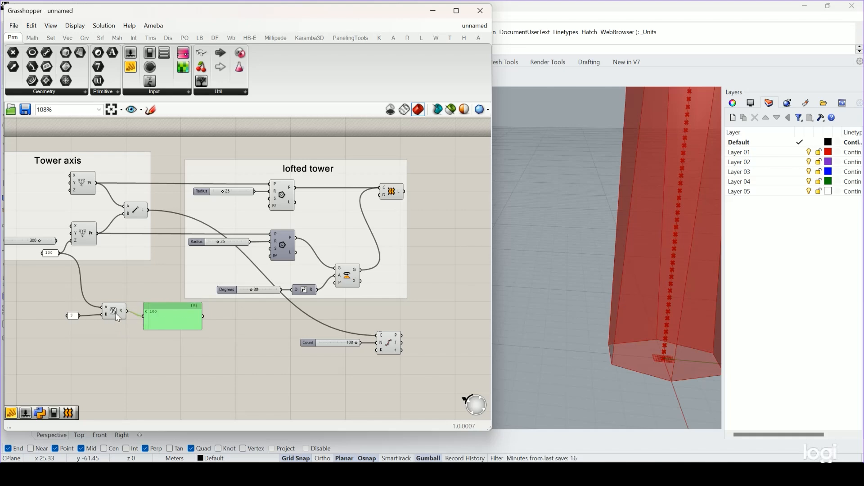
Feed the Division result into Divide Curve's count input, then delete the Count slider and the result panel.
left_click_drag(203, 316, 378, 343)
left_click(316, 344)
key("Delete")
left_click(150, 315)
key("Delete")
scroll(716, 222, "down", 6)
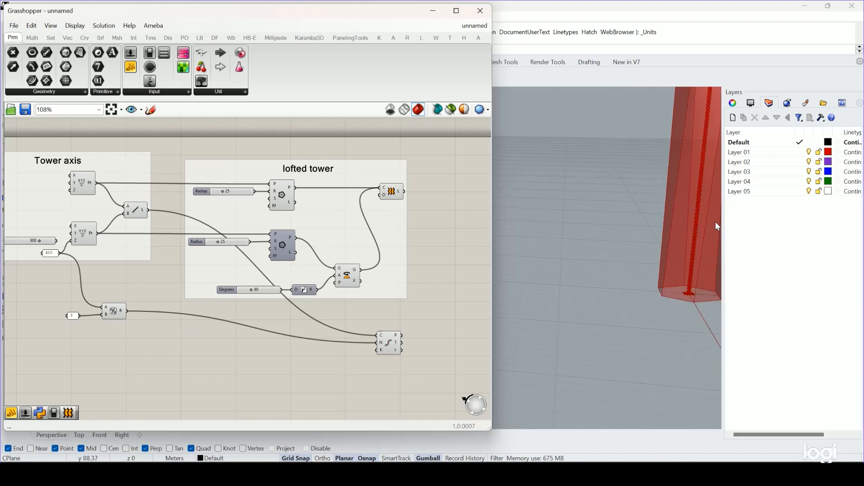
right_click_drag(685, 194, 618, 273, "shift")
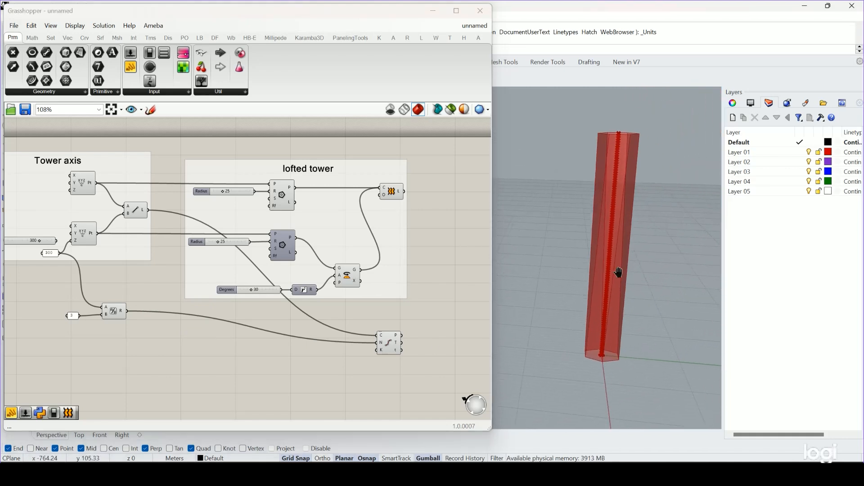
scroll(636, 375, "up", 5)
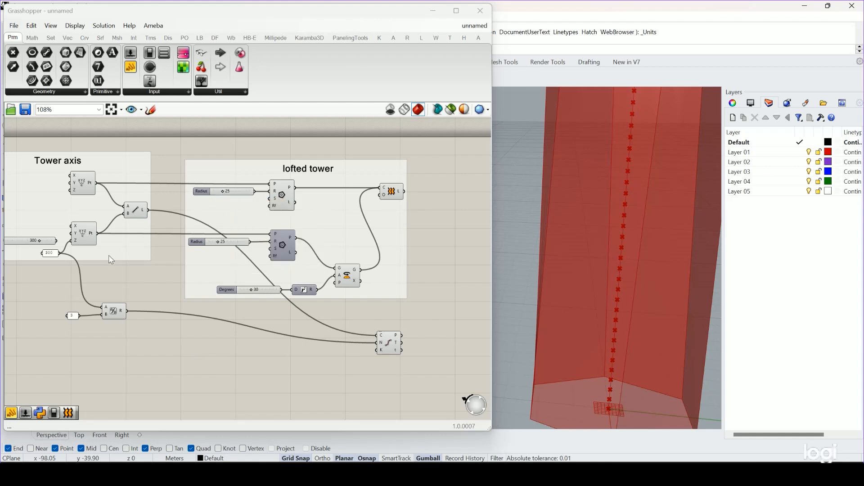
Change the tower height panel in the Tower axis group to 150.
right_click_drag(74, 263, 93, 263)
left_click(71, 255)
double_click(72, 254)
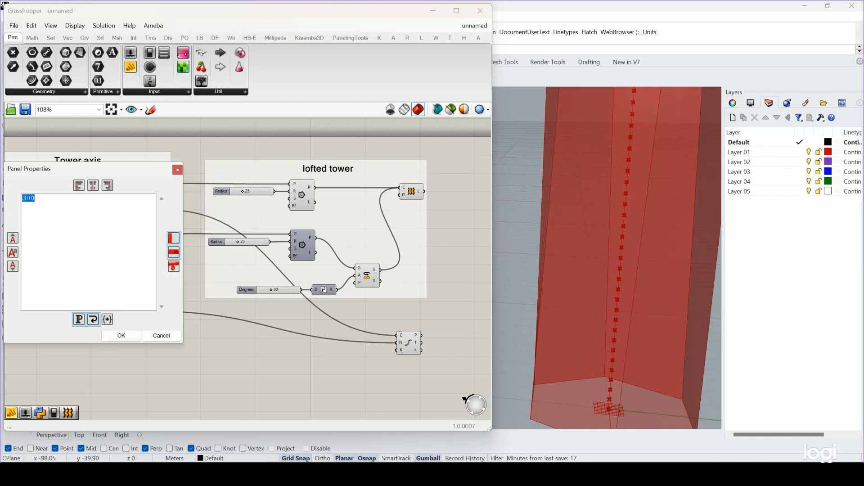
type("150")
left_click(121, 336)
scroll(585, 270, "down", 5)
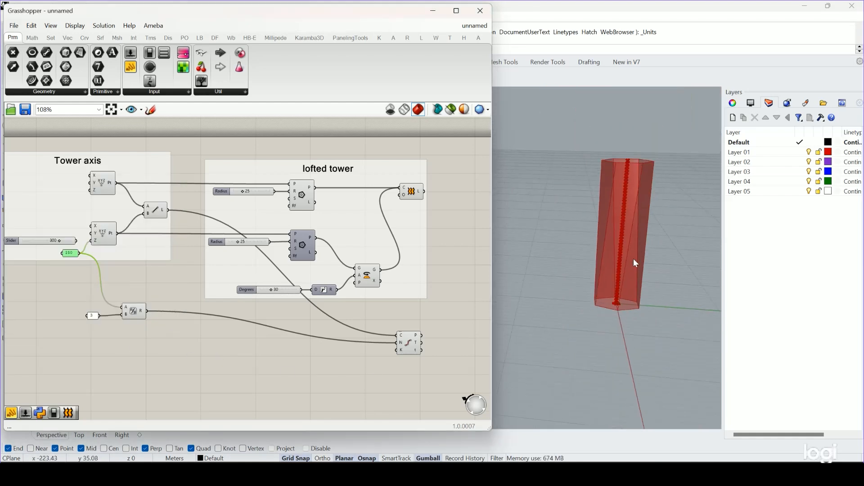
scroll(643, 184, "up", 5)
scroll(643, 184, "down", 2)
scroll(633, 279, "down", 2)
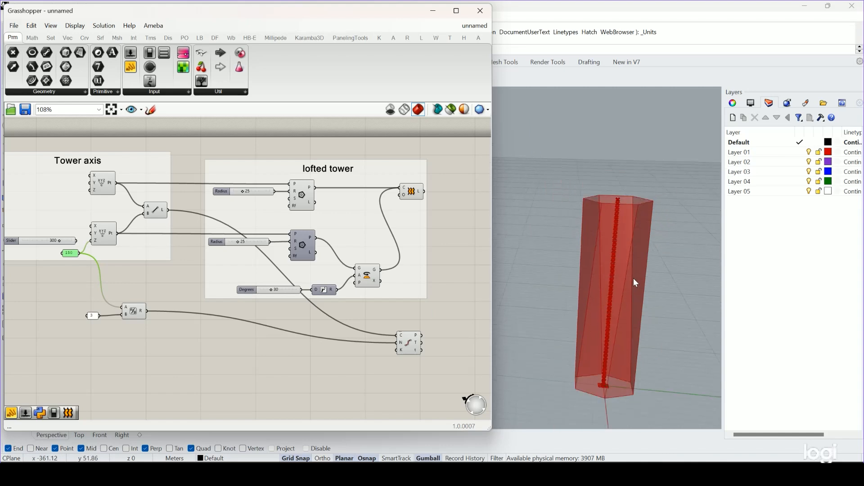
left_click(288, 385)
Examine the division points along the axis near the upper end of the tower.
right_click_drag(443, 347, 322, 324)
left_click(278, 349)
left_click(327, 350)
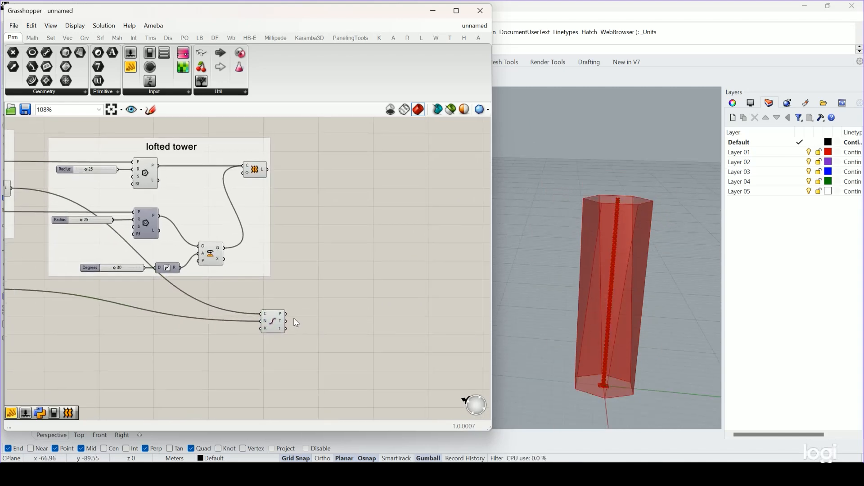
scroll(628, 215, "up", 4)
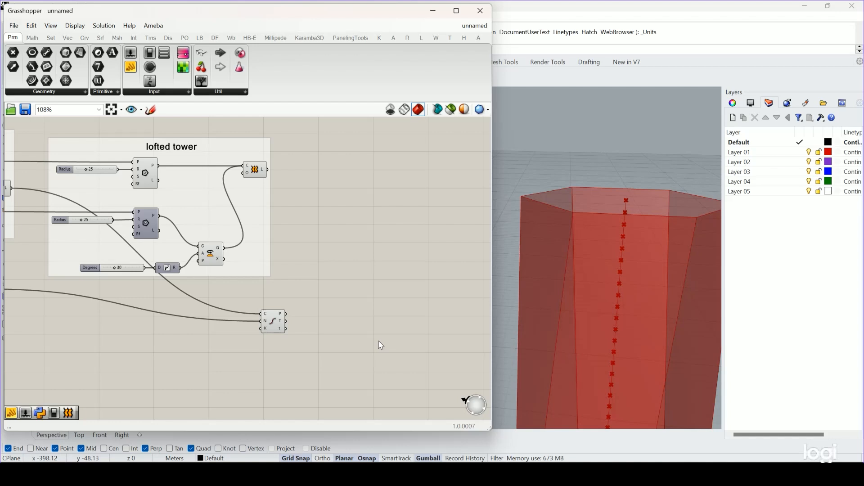
right_click_drag(667, 202, 630, 233)
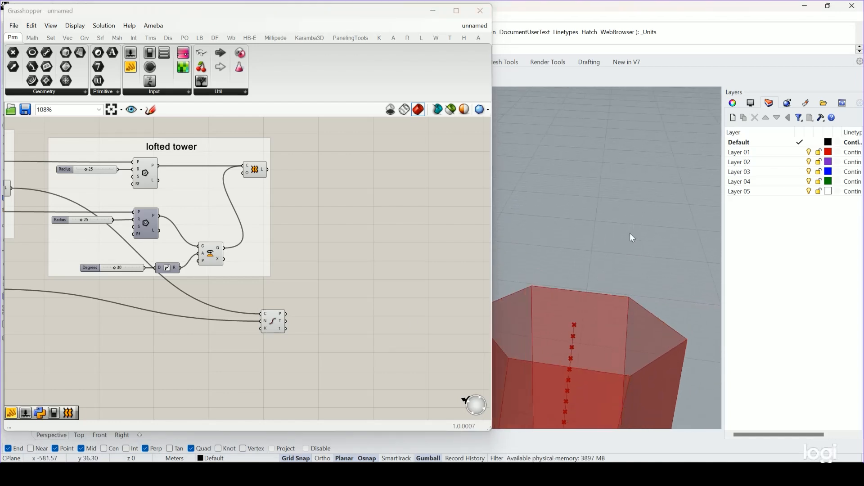
scroll(548, 306, "down", 4)
right_click_drag(552, 323, 604, 264, "shift")
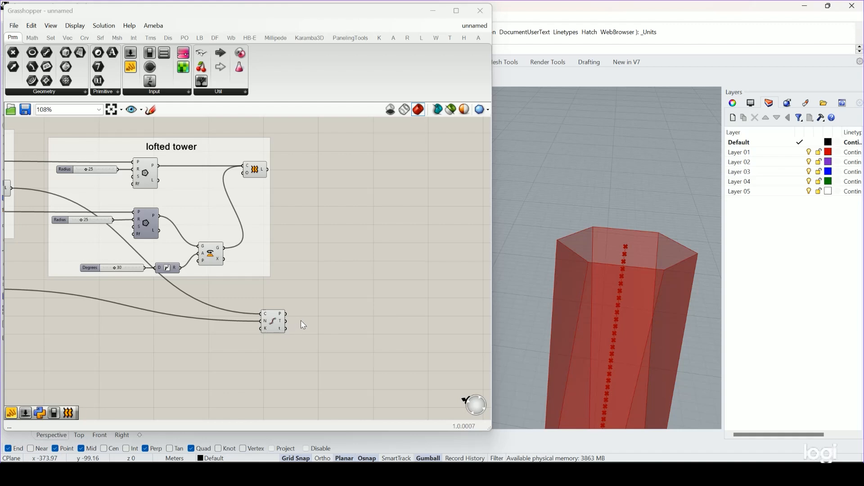
Place an XY Plane component beside Divide Curve and wire the division points into its origin input.
scroll(301, 320, "up", 3)
double_click(341, 309)
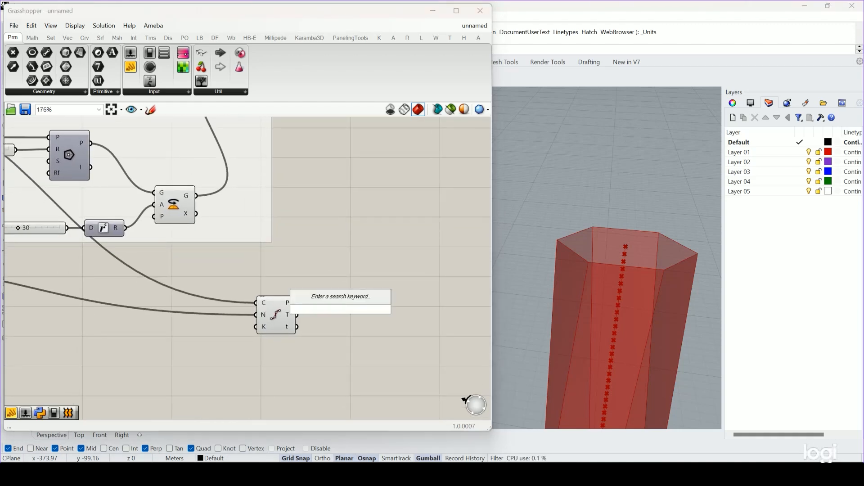
type("xy")
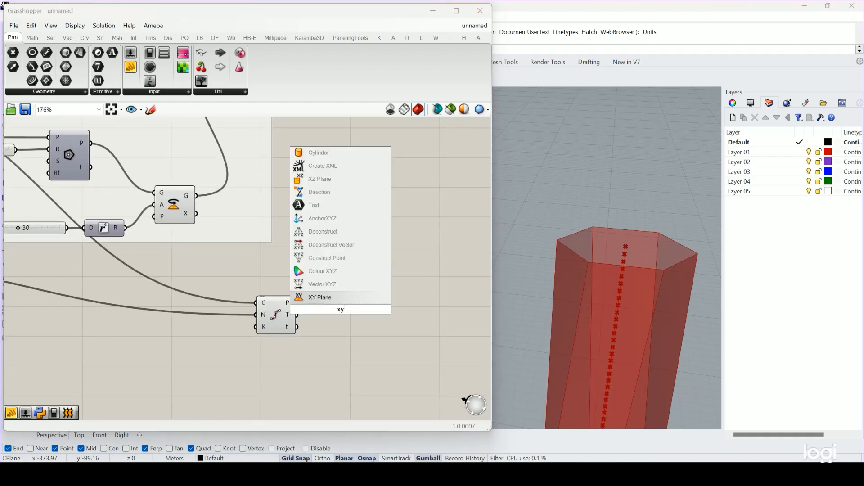
key("Return")
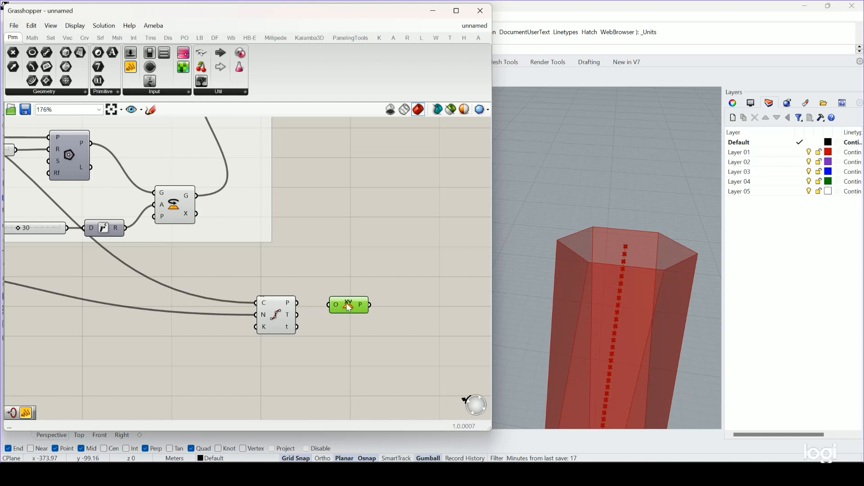
left_click_drag(297, 303, 350, 301)
scroll(634, 248, "up", 10)
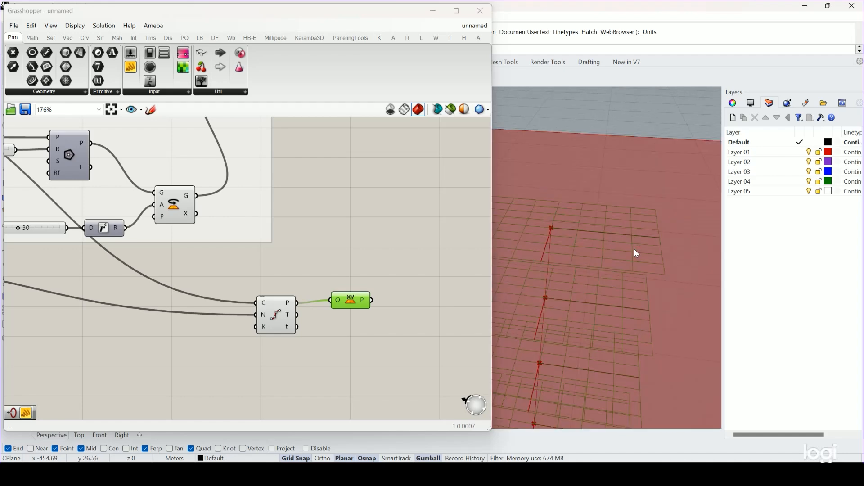
scroll(634, 249, "down", 5)
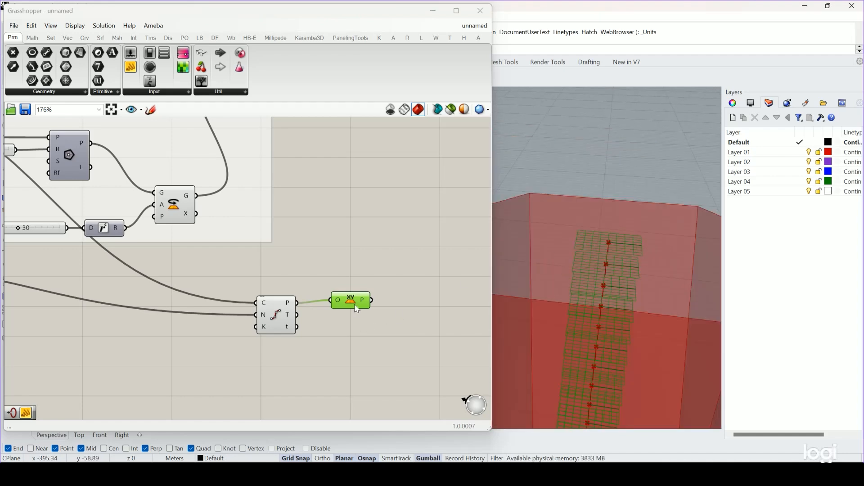
left_click_drag(355, 304, 361, 306)
left_click(403, 341)
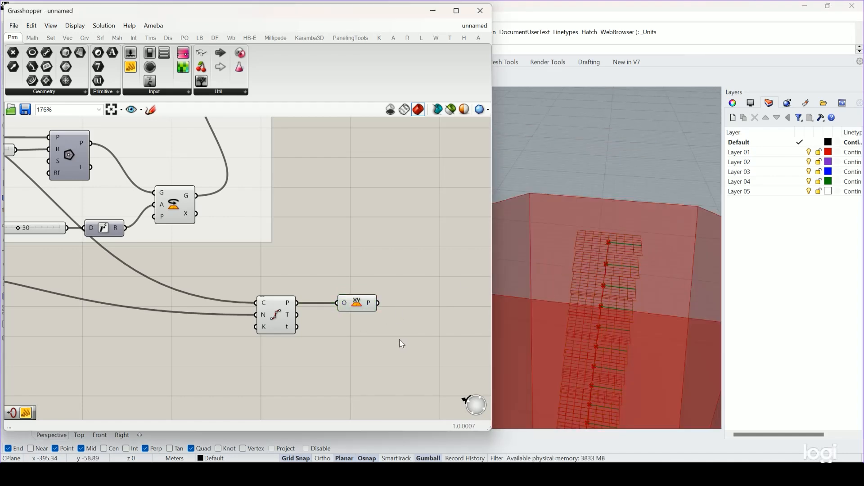
Place a Brep | Plane component, wiring the XY planes into its plane input and the lofted tower into its Brep input.
mouse_move(370, 306)
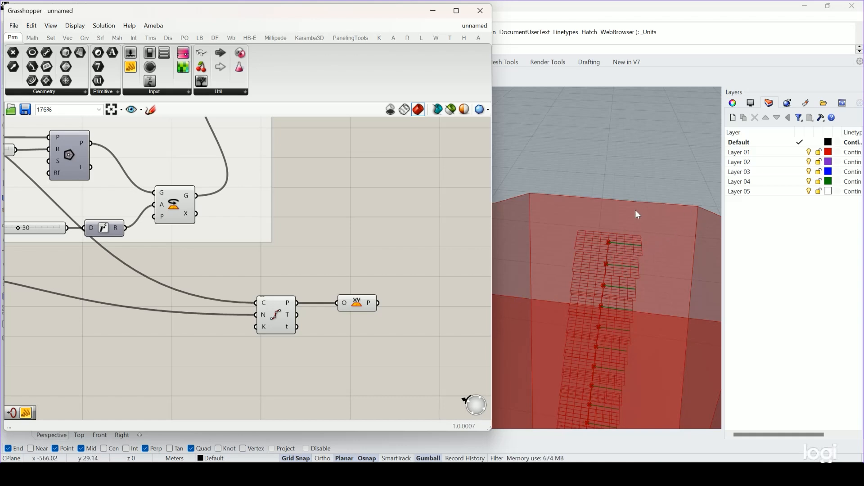
scroll(635, 210, "down", 5)
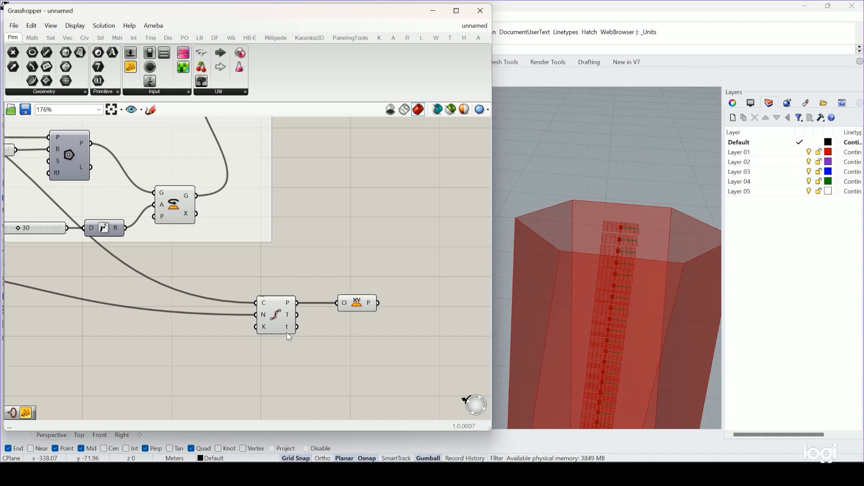
right_click_drag(368, 311, 356, 333)
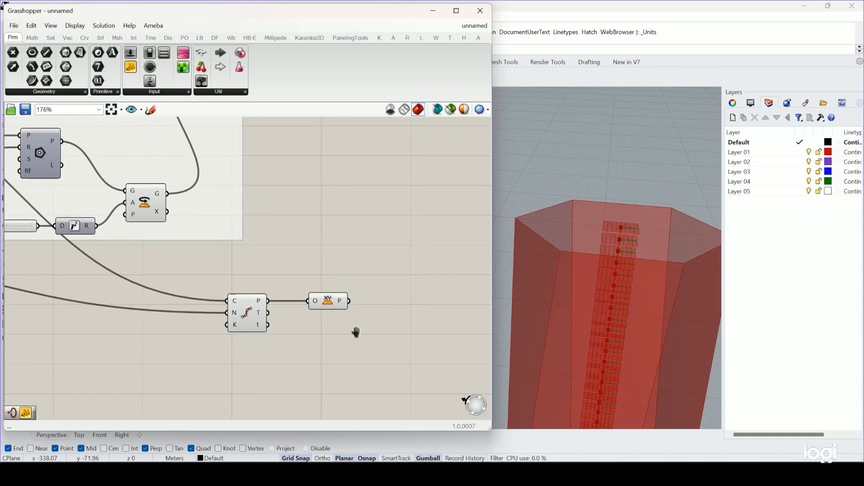
left_click(135, 39)
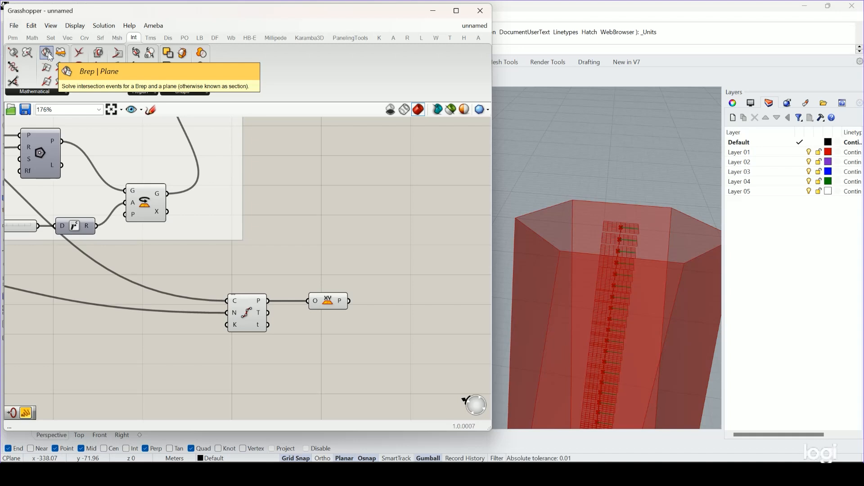
left_click_drag(46, 53, 407, 300)
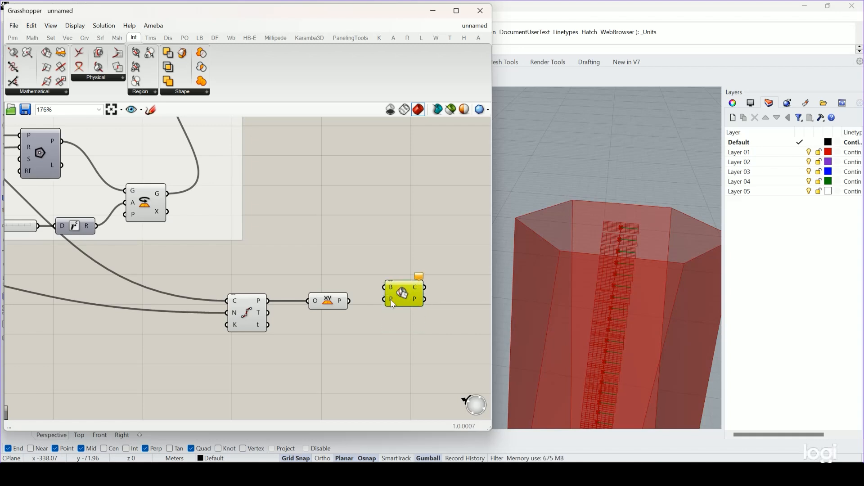
left_click_drag(349, 300, 409, 301)
scroll(410, 299, "down", 2)
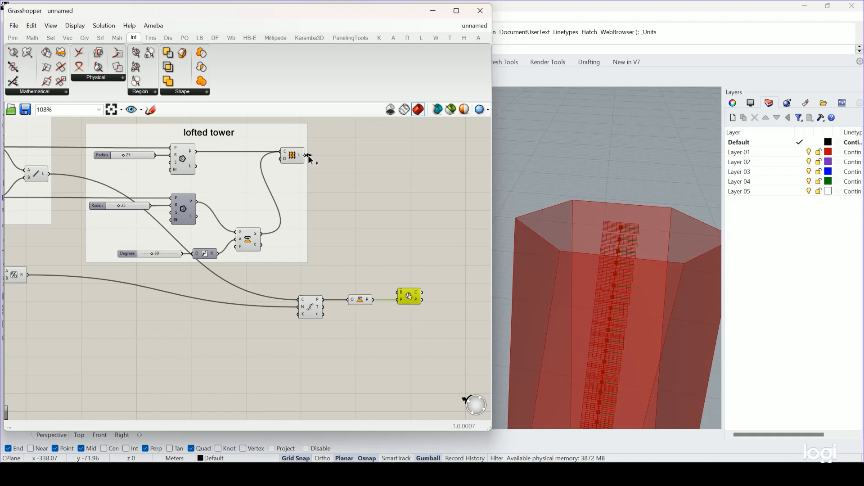
left_click_drag(309, 156, 399, 295)
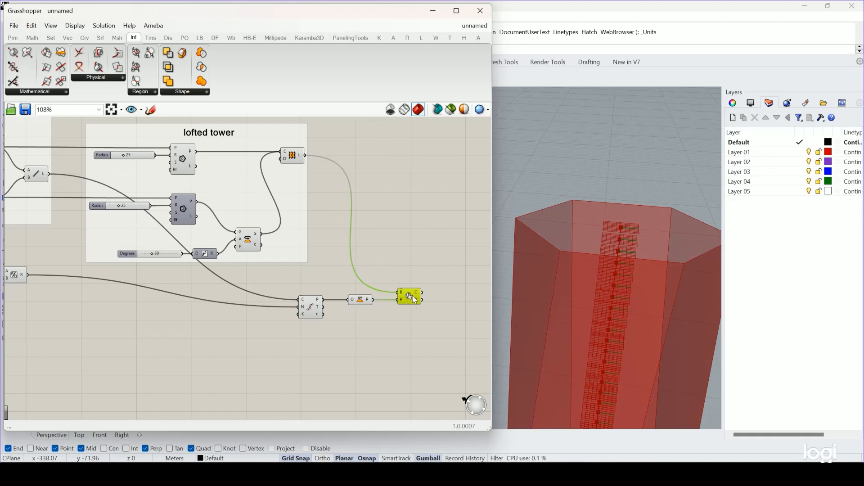
left_click(433, 269)
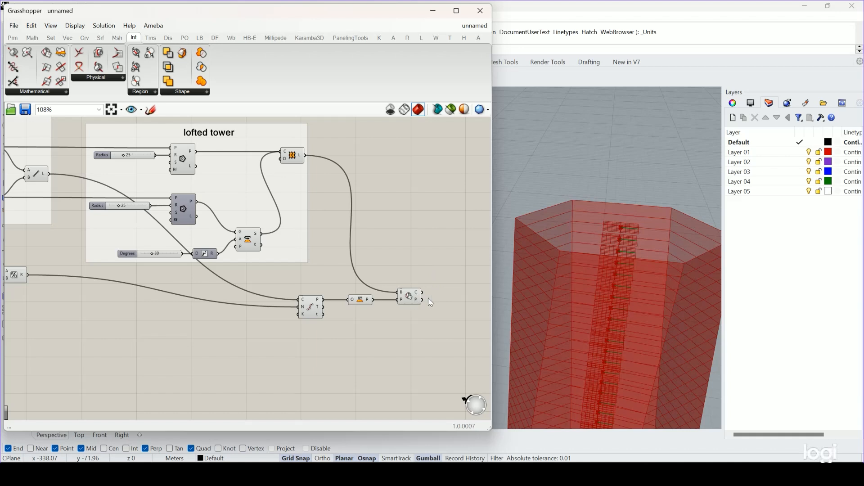
Examine the floor section curves around the tower by highlighting the Brep | Plane component and orbiting the model.
right_click_drag(665, 226, 618, 194)
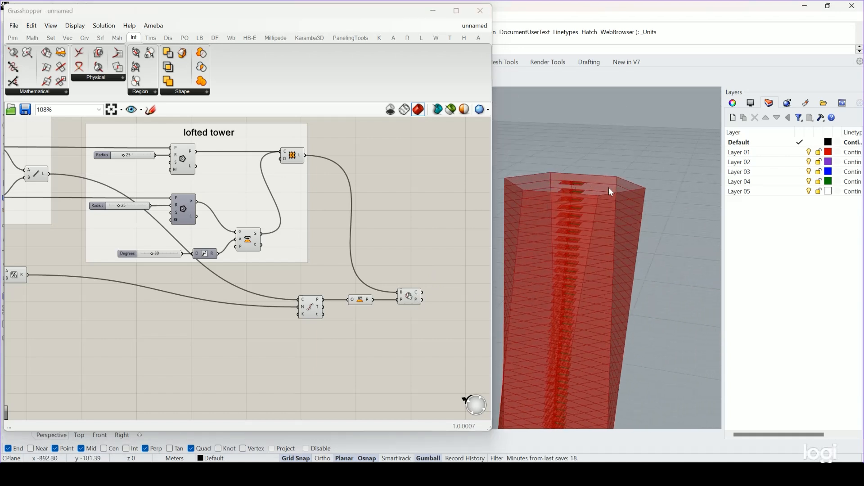
right_click_drag(611, 233, 599, 256)
left_click(410, 298)
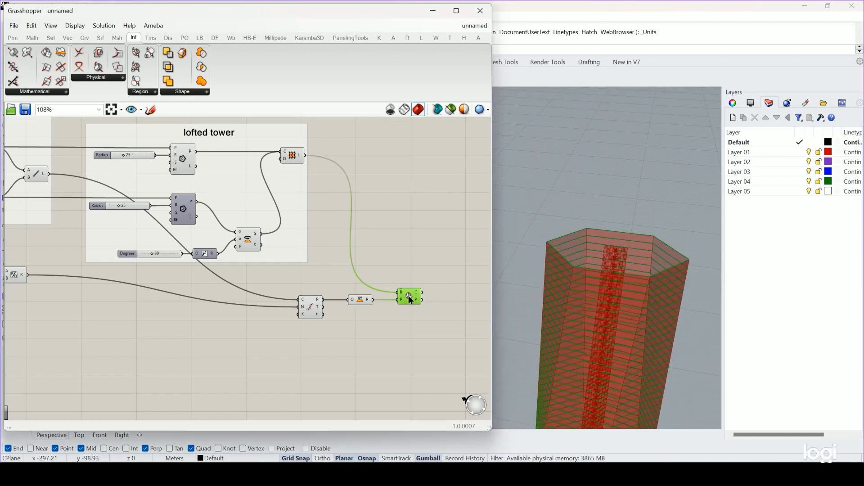
left_click(508, 331)
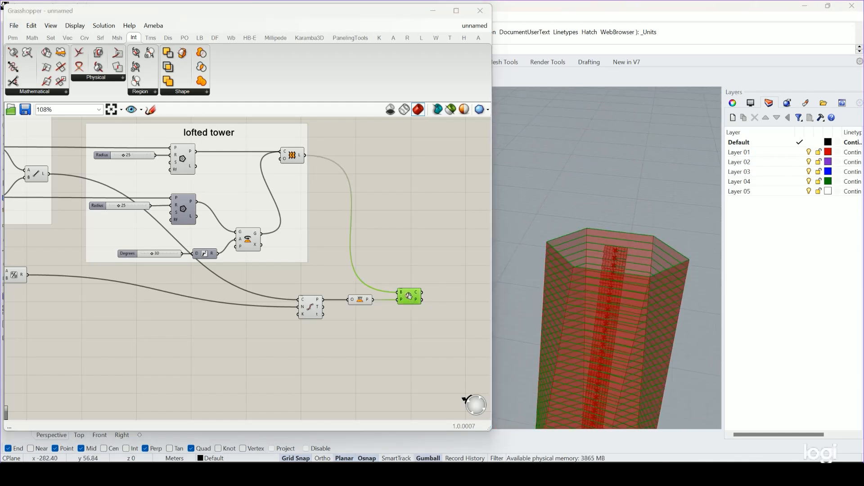
right_click_drag(424, 265, 366, 261)
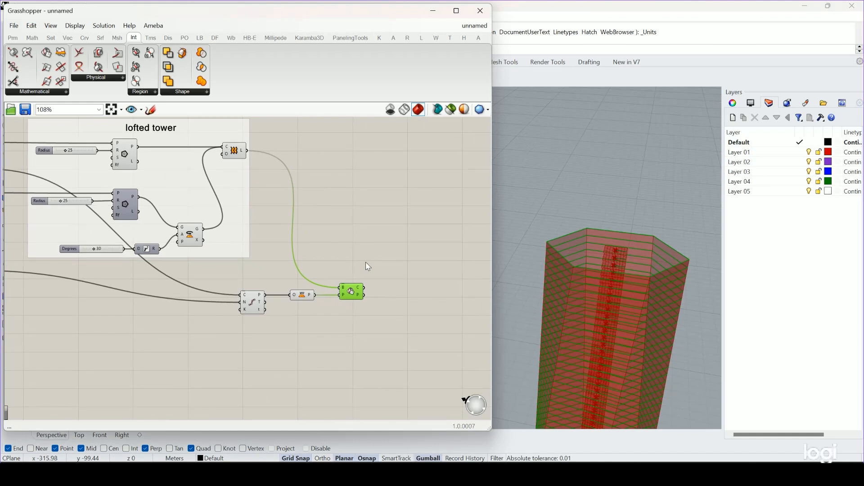
right_click(365, 262)
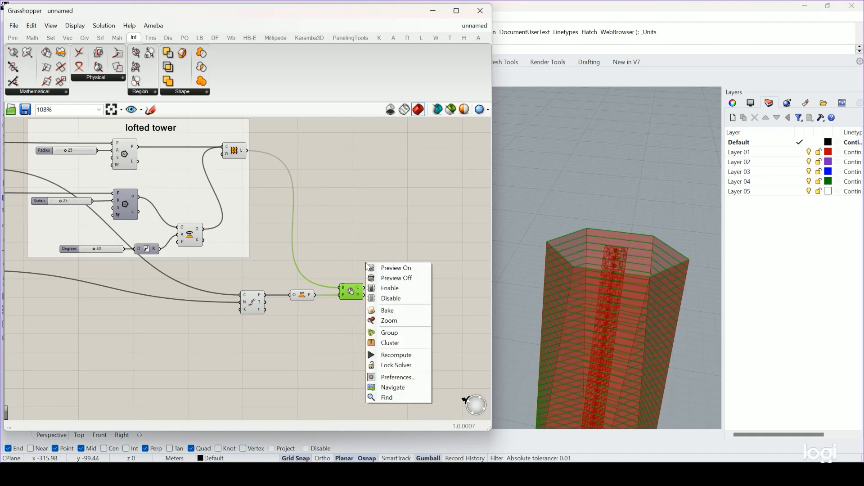
left_click(365, 228)
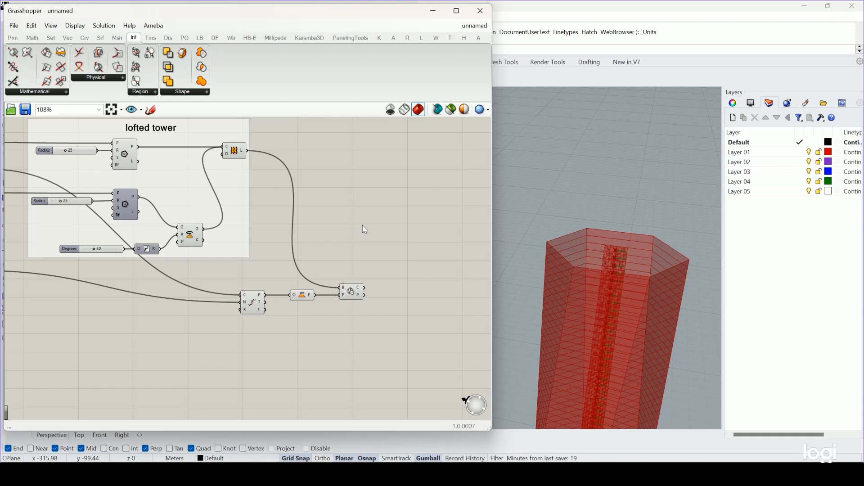
scroll(379, 300, "up", 2)
double_click(410, 293)
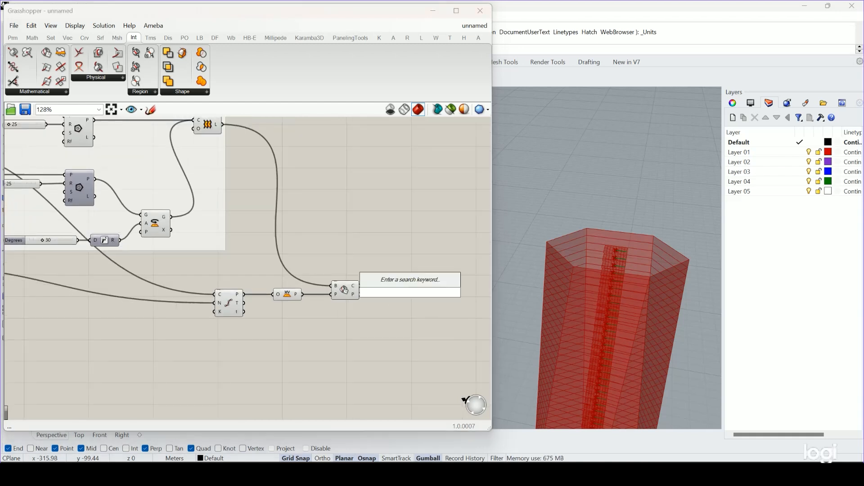
type("surf")
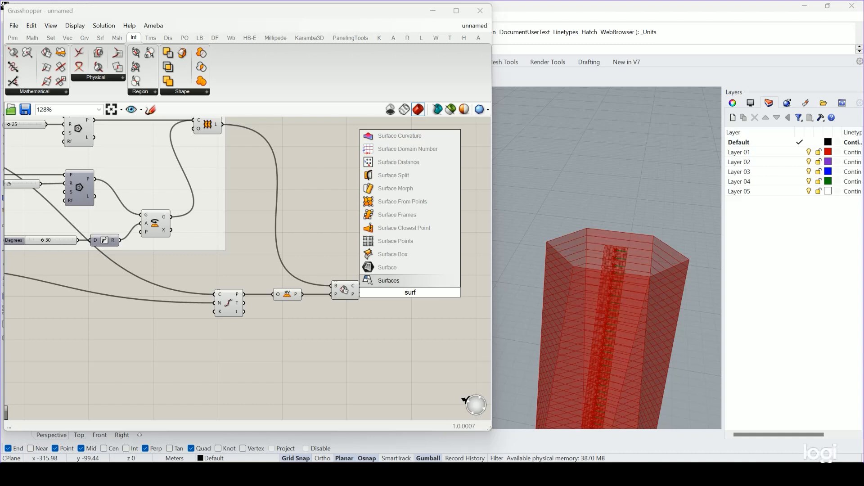
left_click(415, 321)
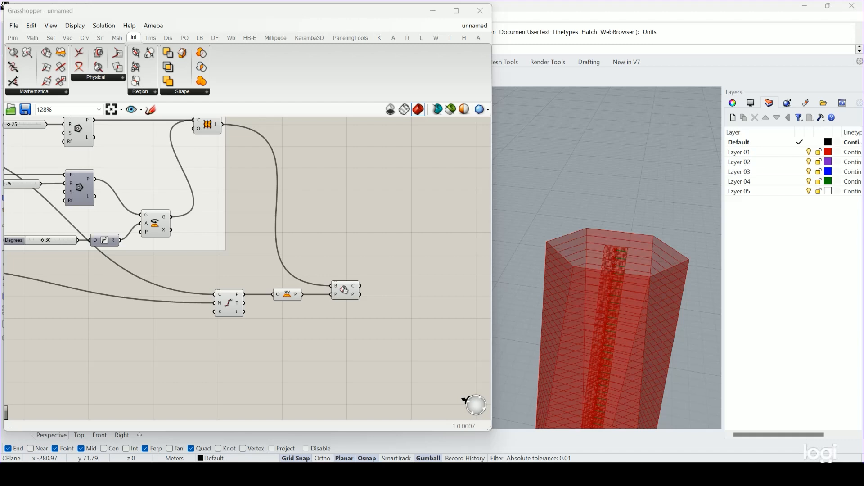
Place a Boundary Surfaces component, wire the Brep | Plane section curves into its edges input, and inspect the floor surfaces on the tower.
left_click(99, 39)
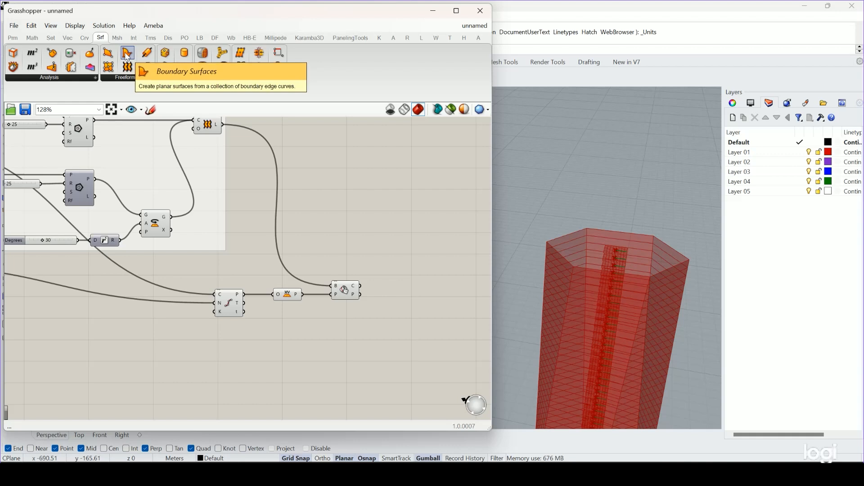
left_click_drag(128, 56, 403, 285)
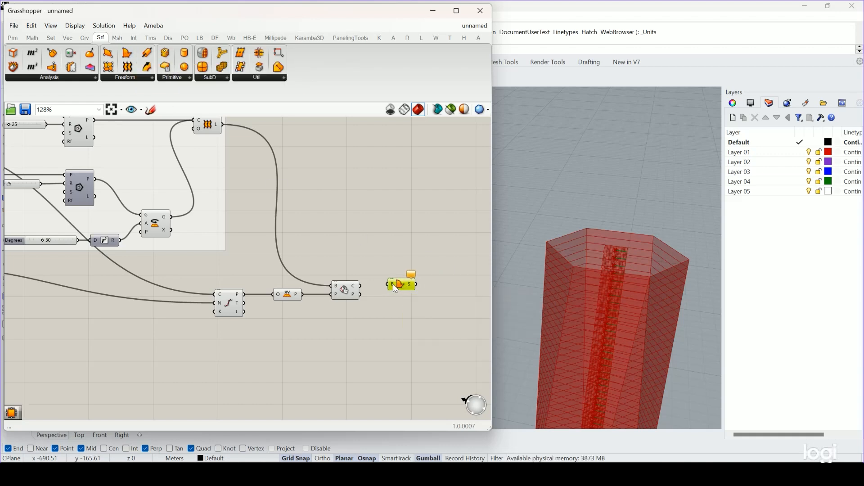
scroll(395, 289, "up", 3)
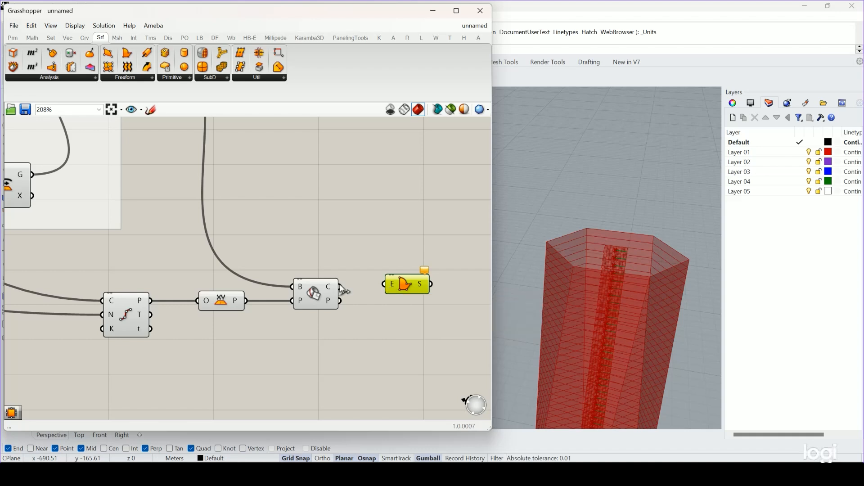
left_click_drag(341, 286, 403, 300)
left_click(405, 251)
scroll(404, 248, "down", 3)
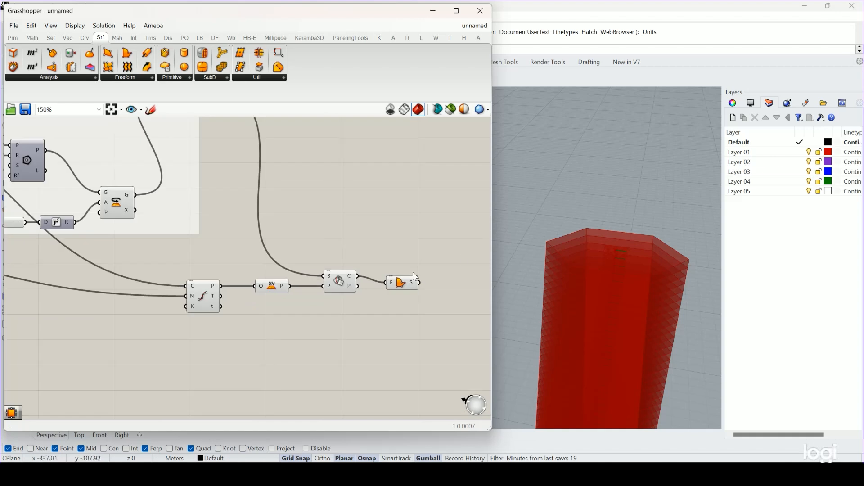
left_click(401, 280)
right_click_drag(682, 236, 666, 311)
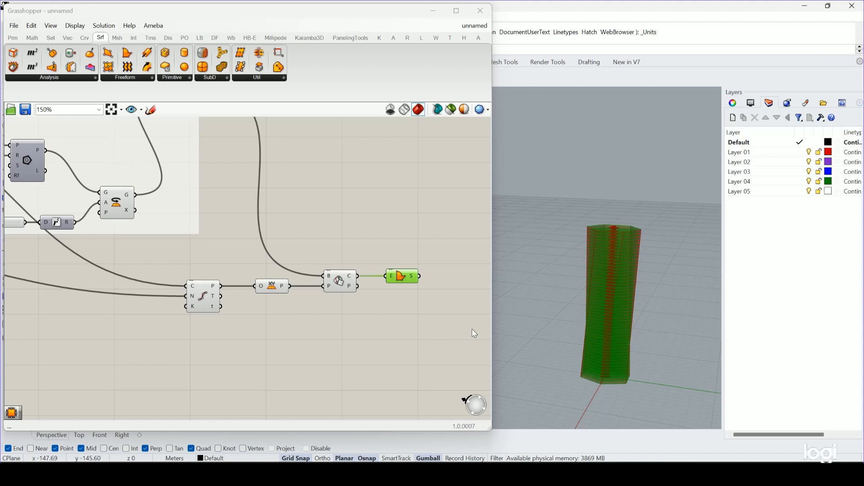
Connect a panel to the Boundary Surfaces output, and enlarge and reposition it to read the surface list.
right_click_drag(426, 327, 376, 330)
double_click(411, 301)
type("panel")
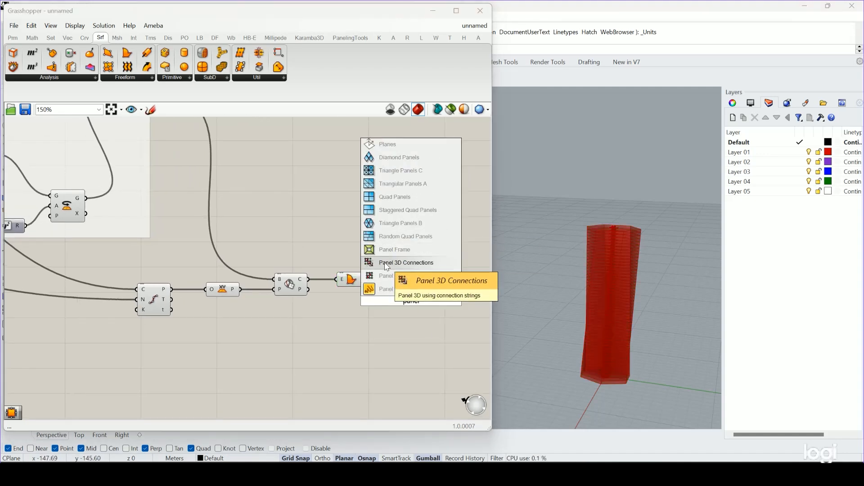
left_click(387, 289)
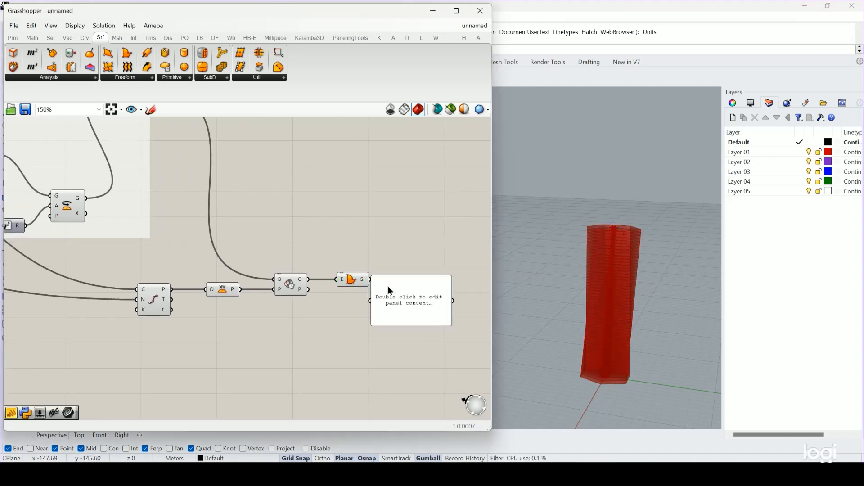
left_click_drag(382, 280, 384, 276)
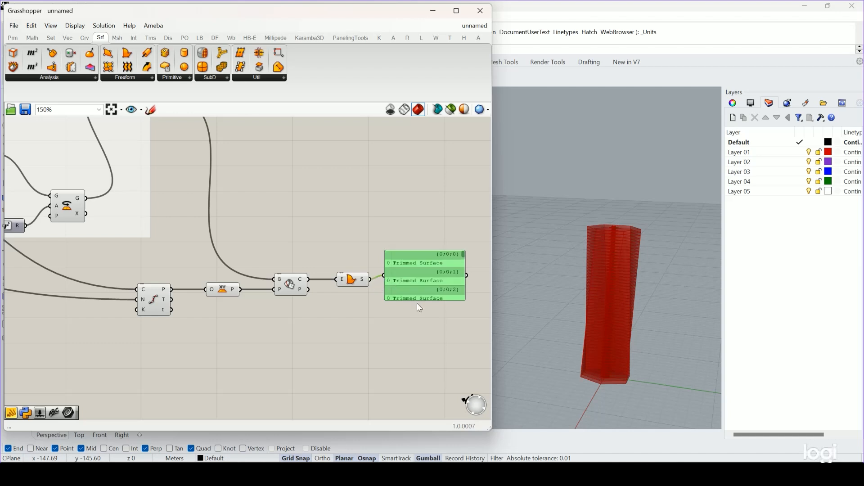
left_click_drag(419, 300, 432, 413)
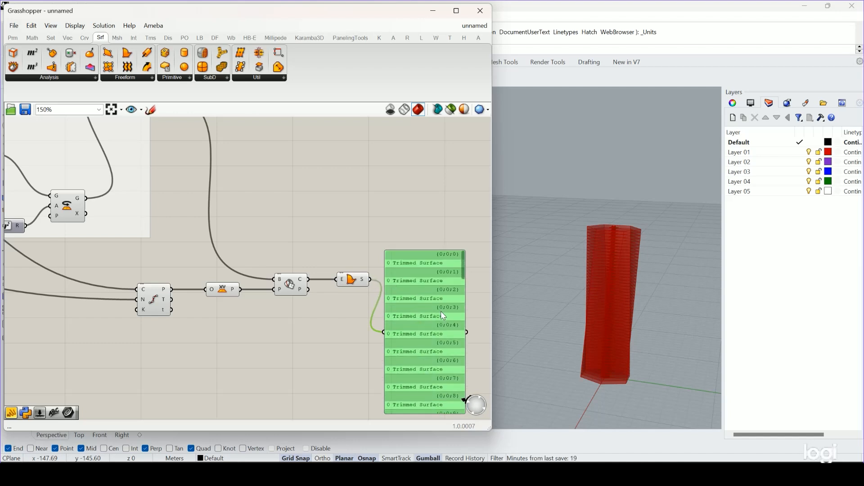
left_click_drag(428, 257, 438, 234)
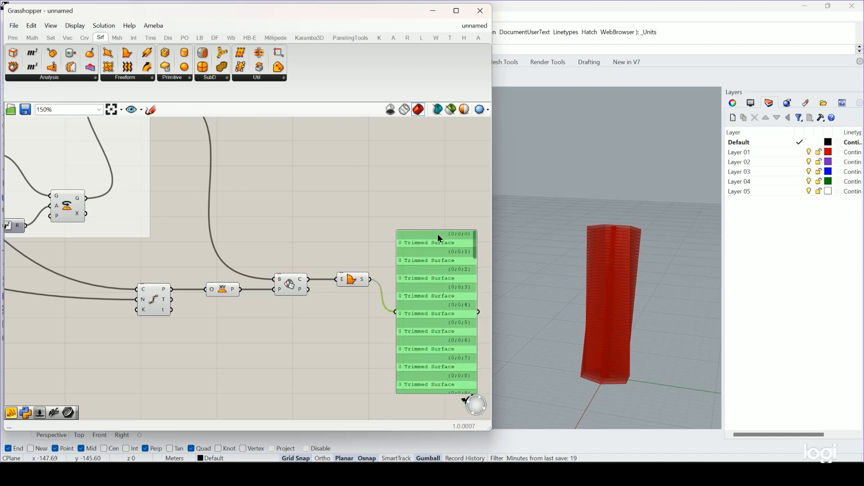
scroll(456, 242, "up", 1)
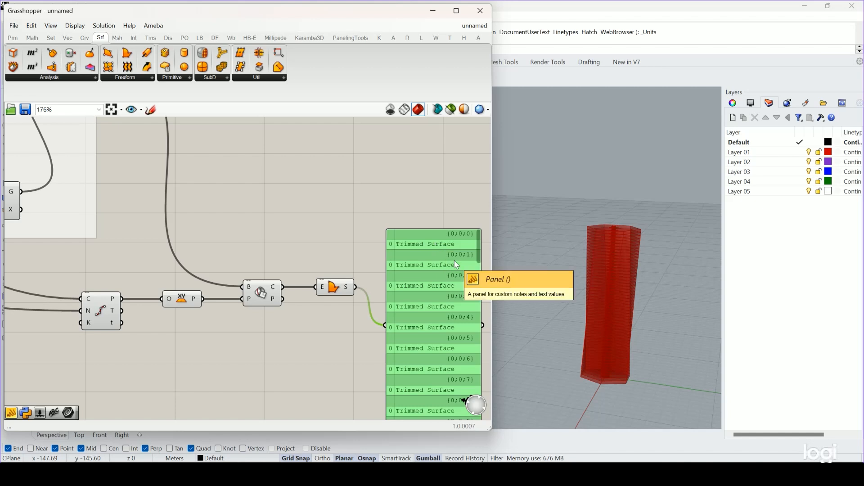
Flatten the Boundary Surfaces output into a single list and move the result panel farther from the component.
right_click(350, 290)
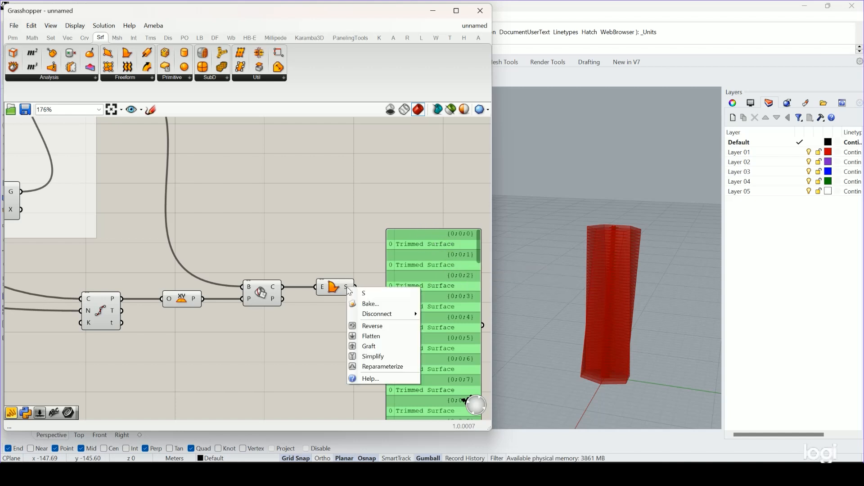
left_click(372, 336)
scroll(410, 247, "down", 3)
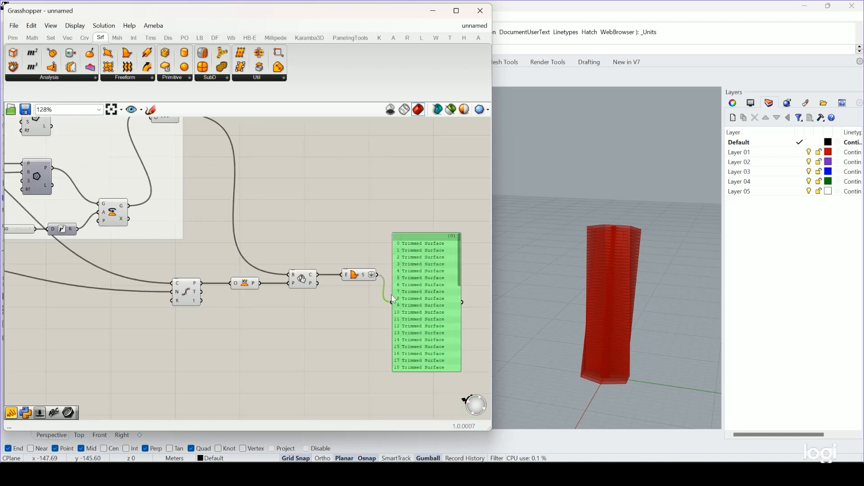
right_click_drag(383, 300, 301, 290)
left_click(272, 264)
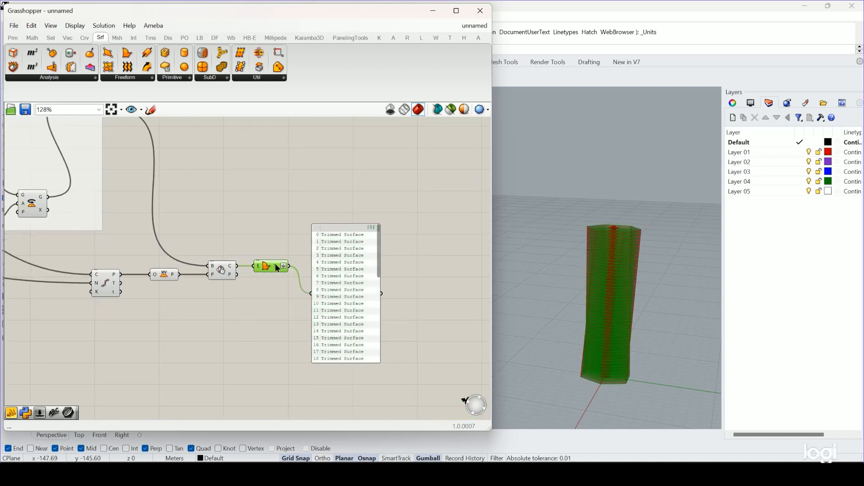
left_click_drag(330, 236, 340, 215)
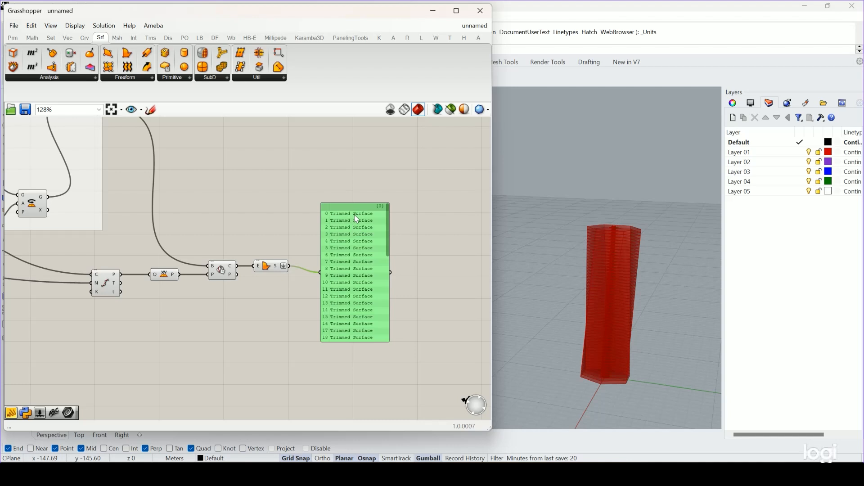
left_click(307, 241)
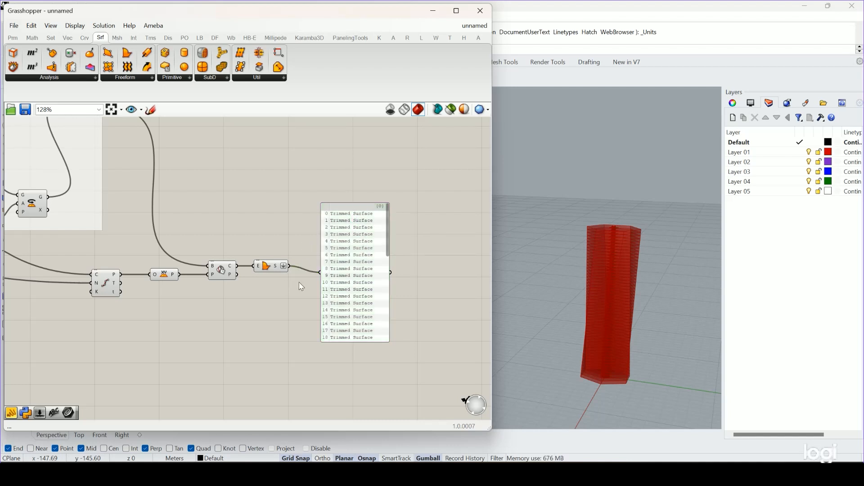
Place an Area component beside the list panel, moved out of the way, and wire the Boundary Surfaces output into its geometry input.
scroll(301, 286, "up", 2)
double_click(306, 313)
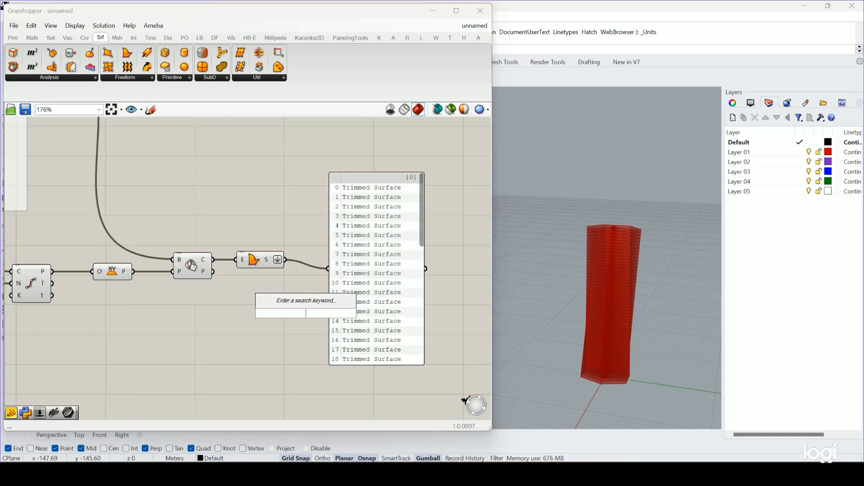
type("area")
left_click(301, 302)
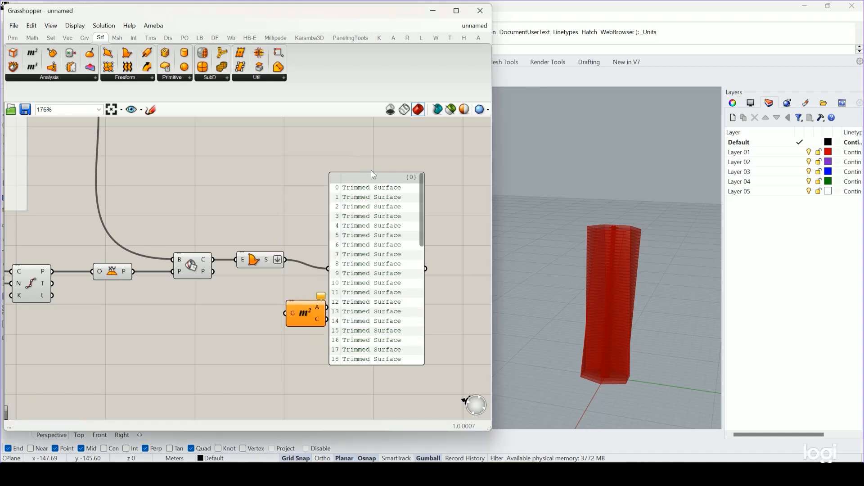
left_click_drag(373, 175, 421, 135)
left_click_drag(307, 314, 332, 282)
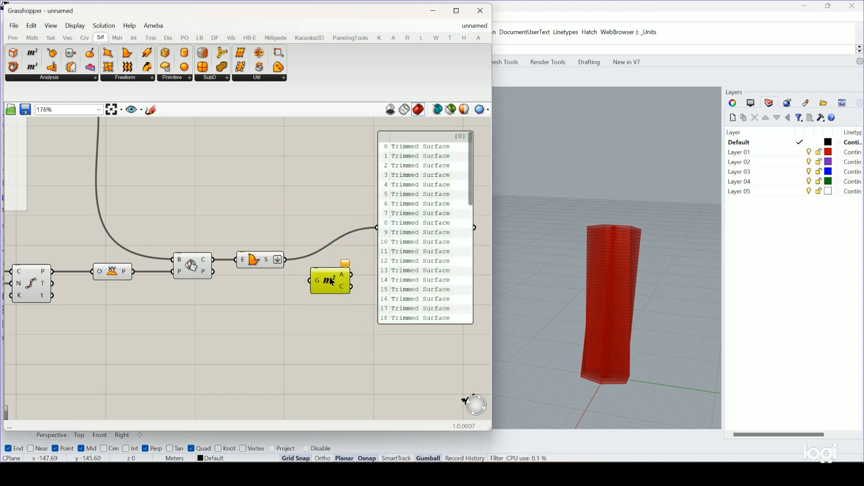
left_click_drag(285, 260, 323, 277)
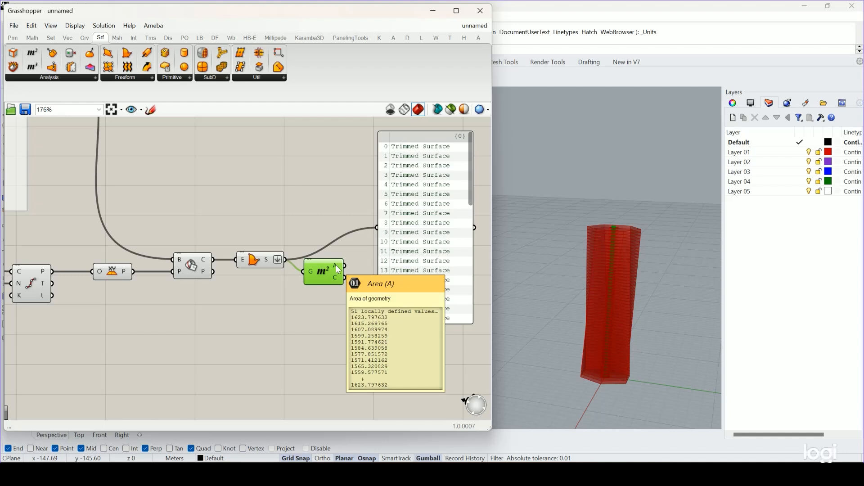
Wire the Area component's area output into the existing list panel, and reposition the component and panel in line with the chain.
right_click_drag(356, 302, 312, 339)
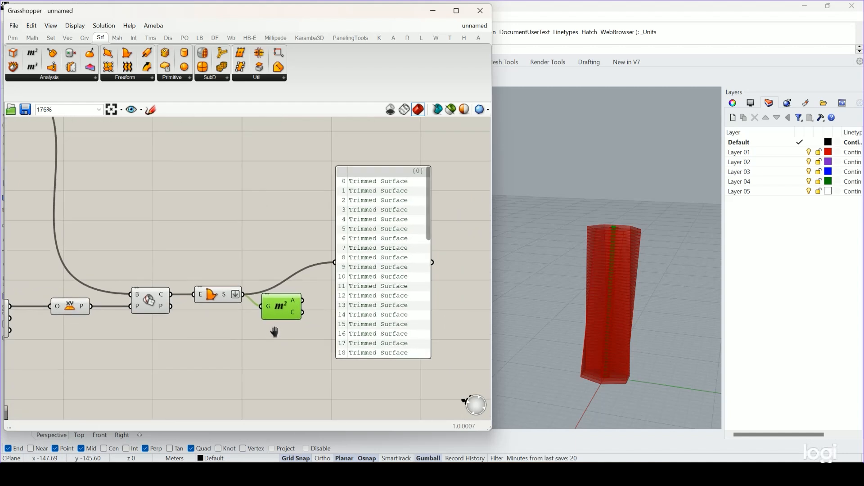
left_click_drag(302, 301, 335, 267)
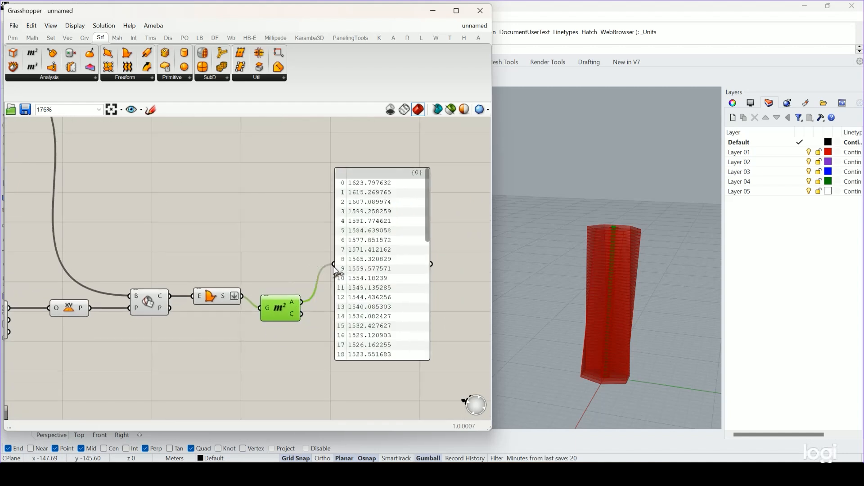
left_click_drag(284, 309, 287, 297)
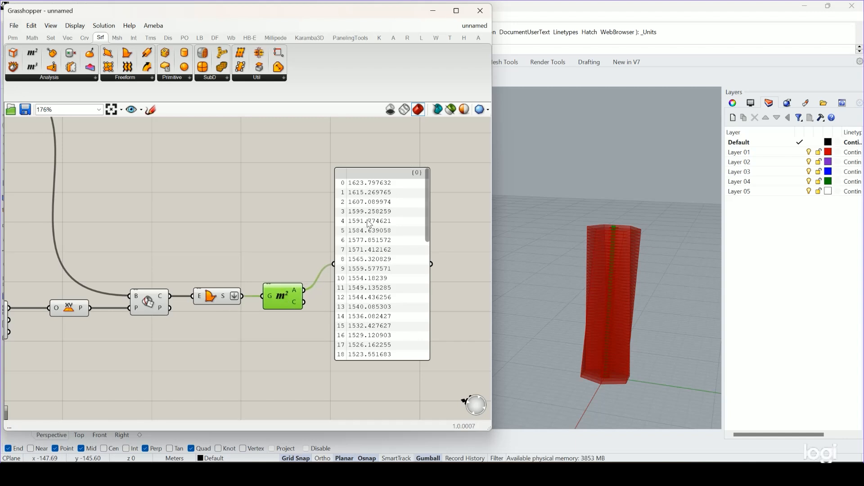
left_click_drag(424, 234, 431, 203)
right_click_drag(311, 361, 270, 313)
left_click(335, 263)
left_click_drag(334, 264, 385, 264)
left_click(291, 295)
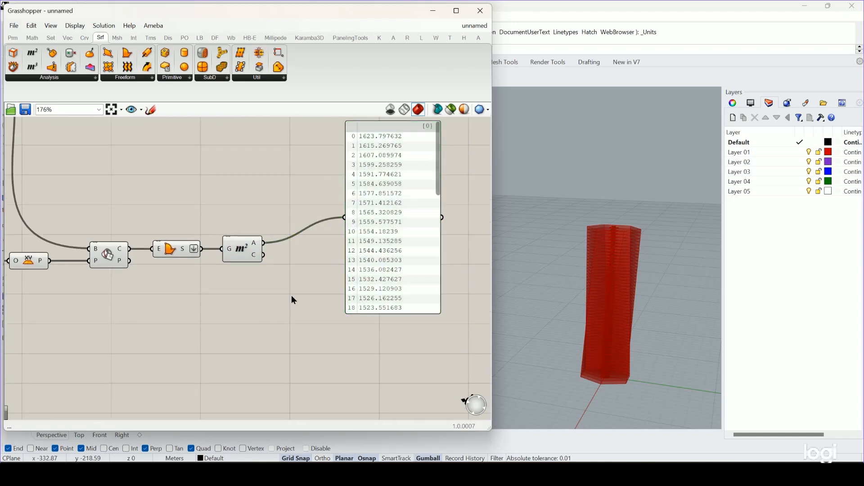
Place an Addition component below the Area component.
double_click(290, 296)
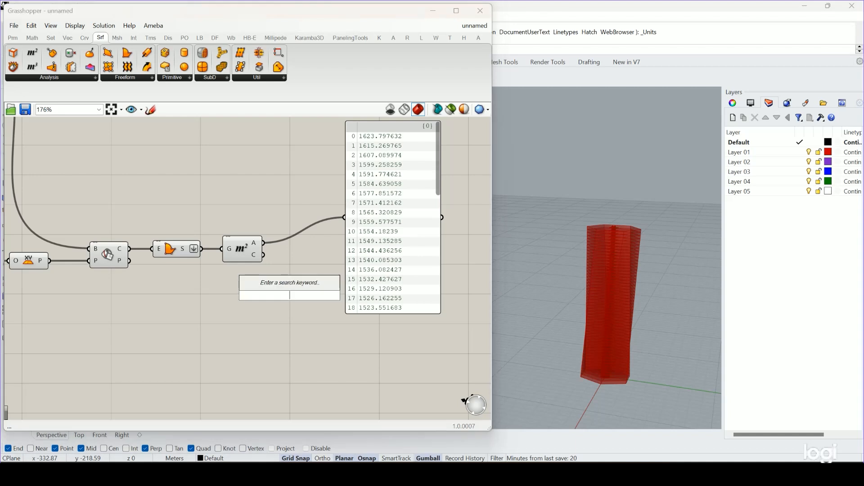
type("addi")
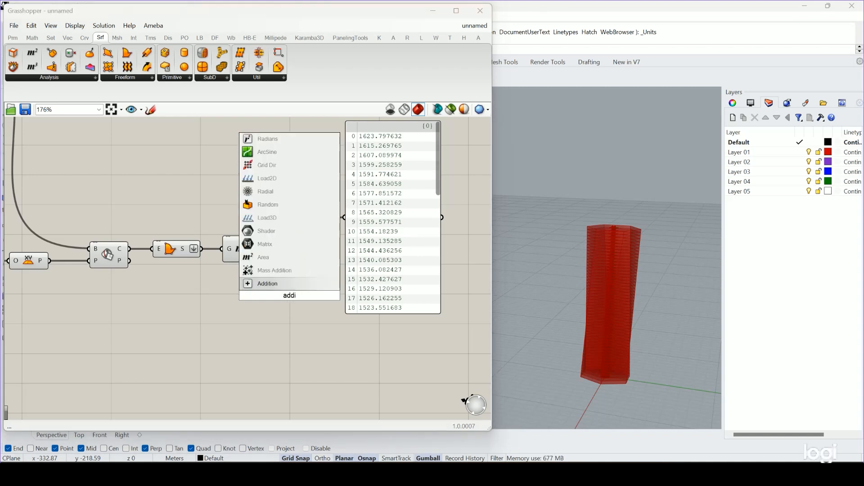
key("Return")
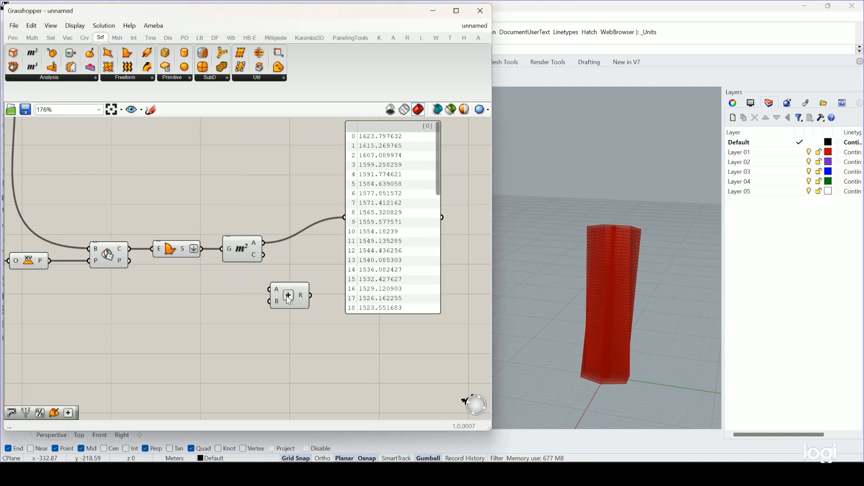
left_click(648, 317)
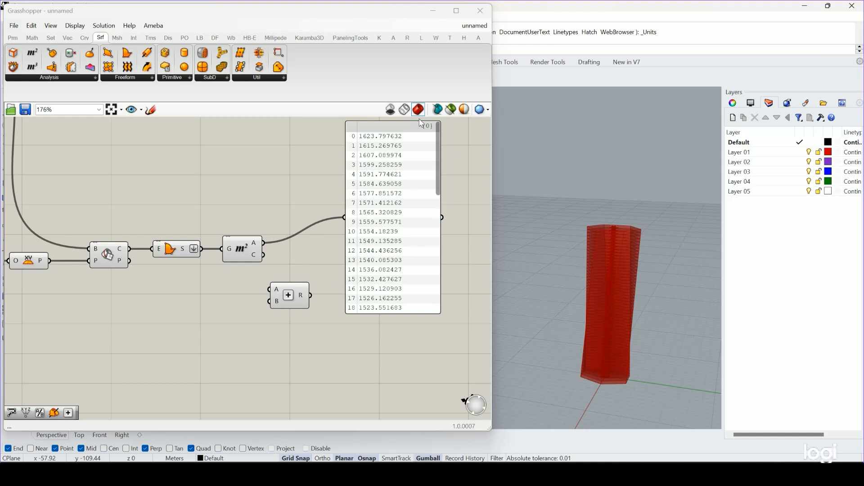
left_click_drag(291, 298, 310, 294)
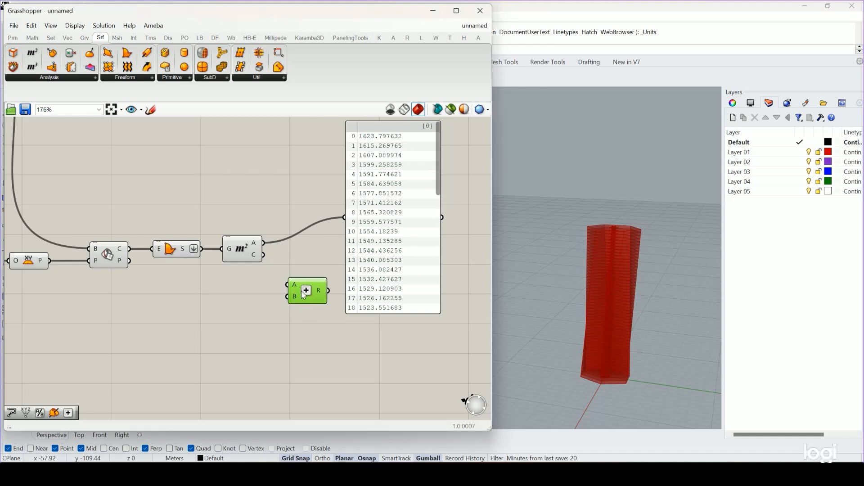
Add a Mass Addition component fed by the floor areas, and arrange it with the Addition component and area list panel around it.
double_click(306, 336)
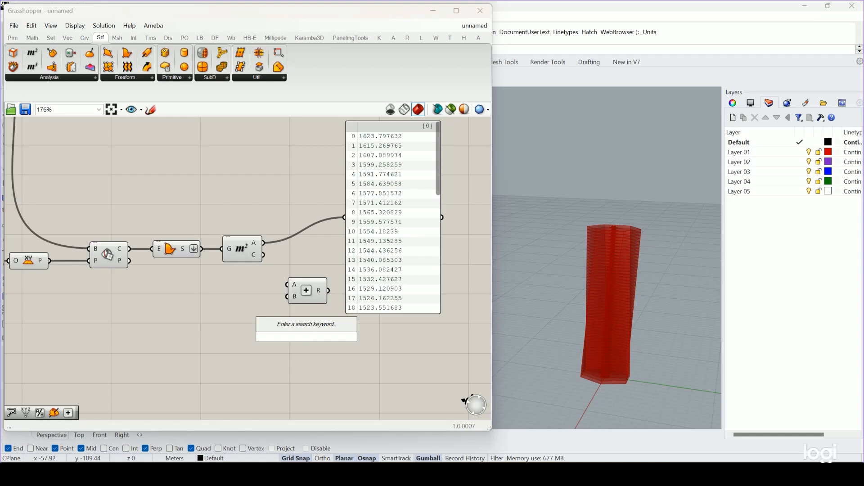
type("mas")
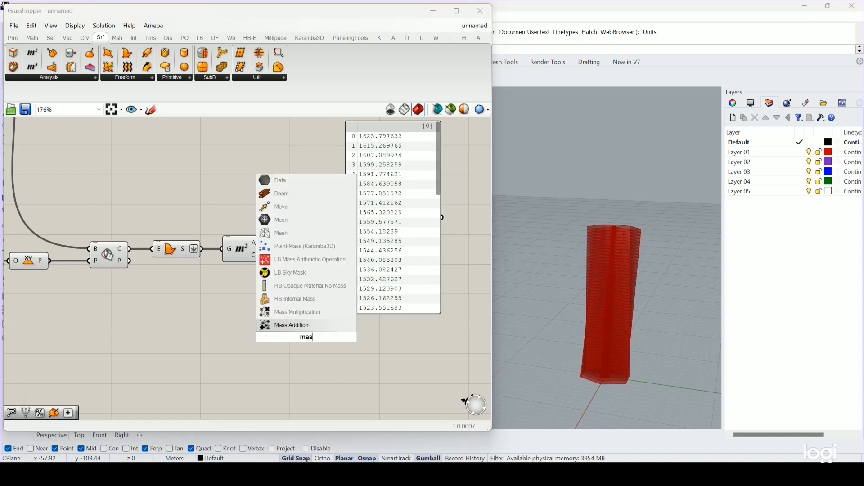
key("Return")
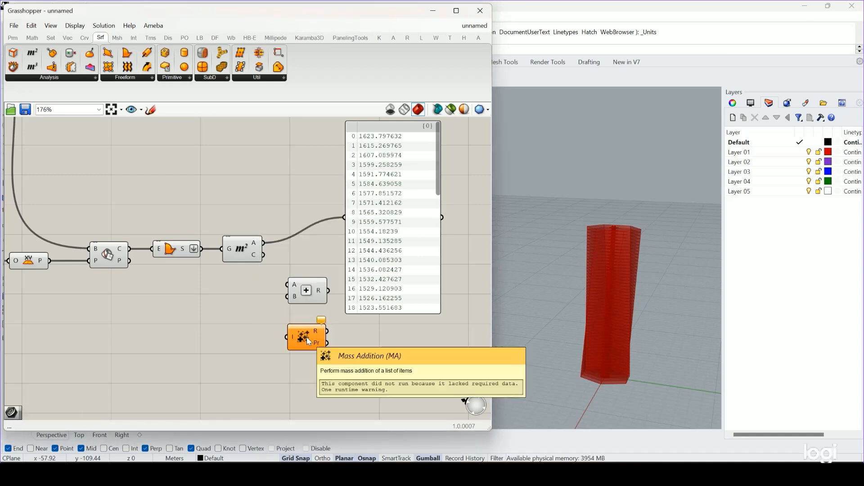
left_click_drag(306, 336, 287, 258)
left_click_drag(306, 293, 192, 347)
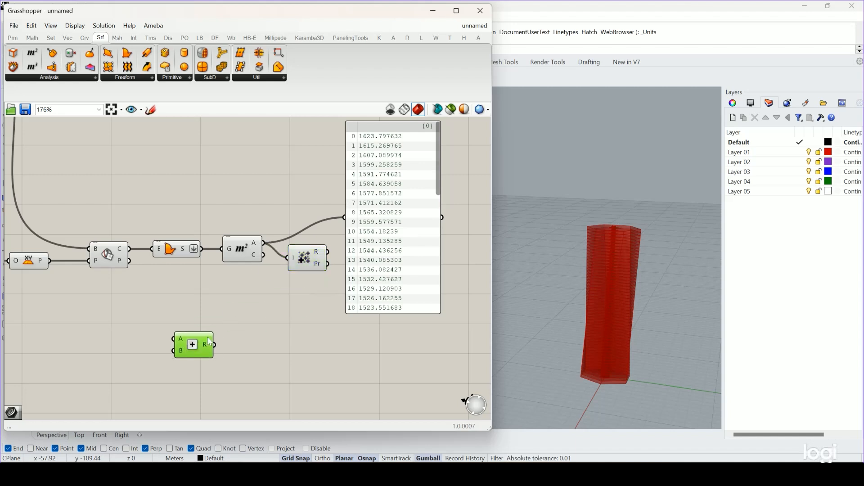
left_click(315, 261)
left_click_drag(315, 261, 314, 314)
left_click_drag(365, 253, 354, 221)
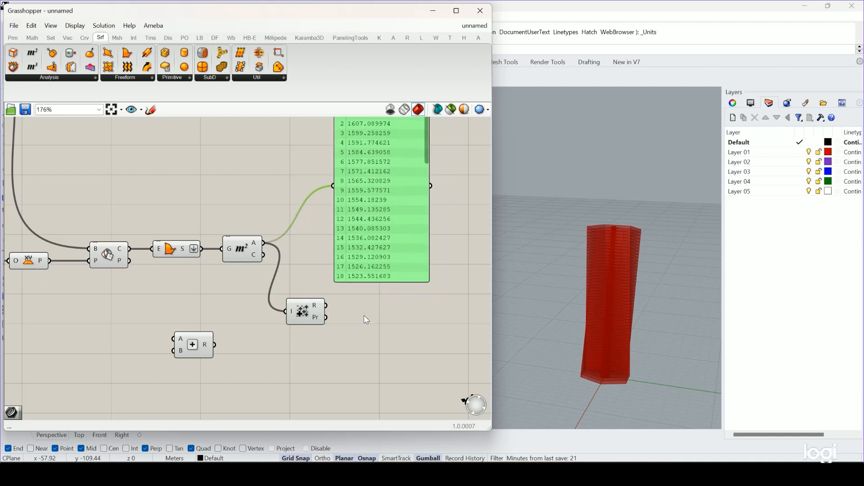
Add a panel showing the Mass Addition result and position it directly beneath the floor area list.
double_click(364, 315)
type("pane")
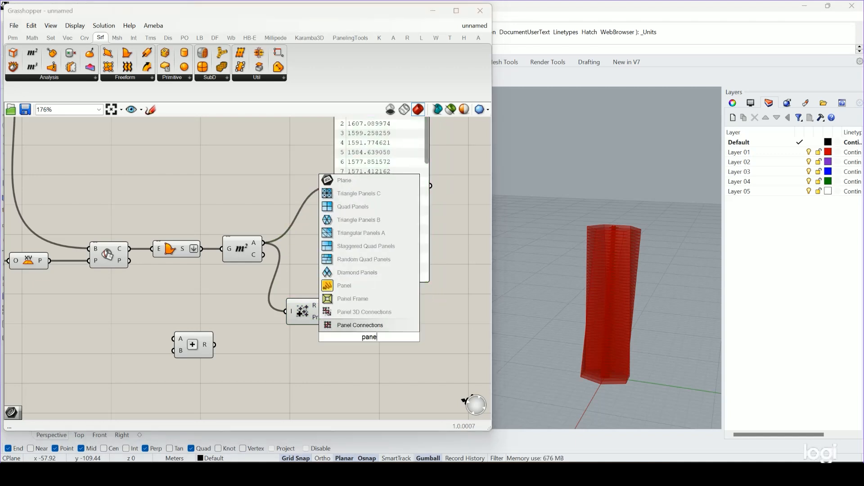
left_click(344, 285)
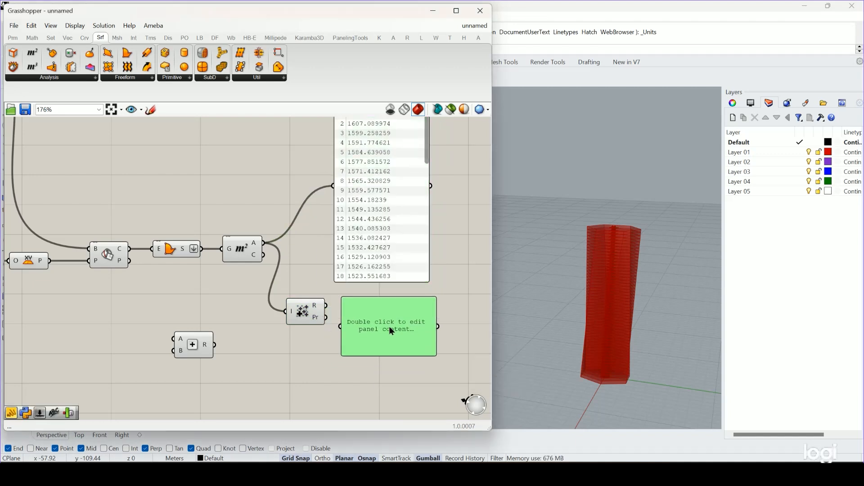
mouse_move(318, 310)
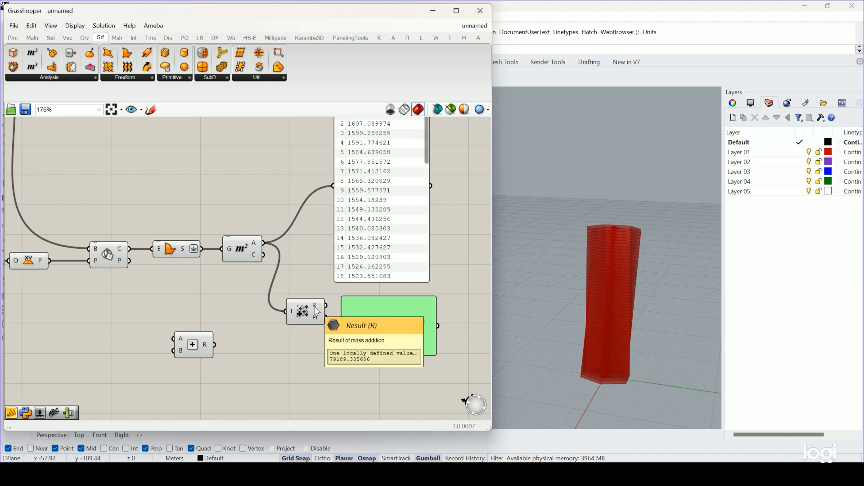
left_click_drag(325, 306, 340, 325)
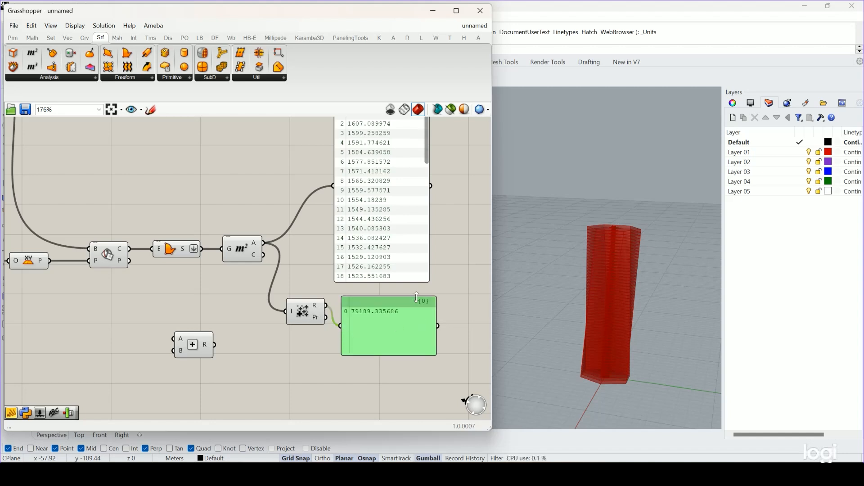
left_click_drag(392, 308, 386, 300)
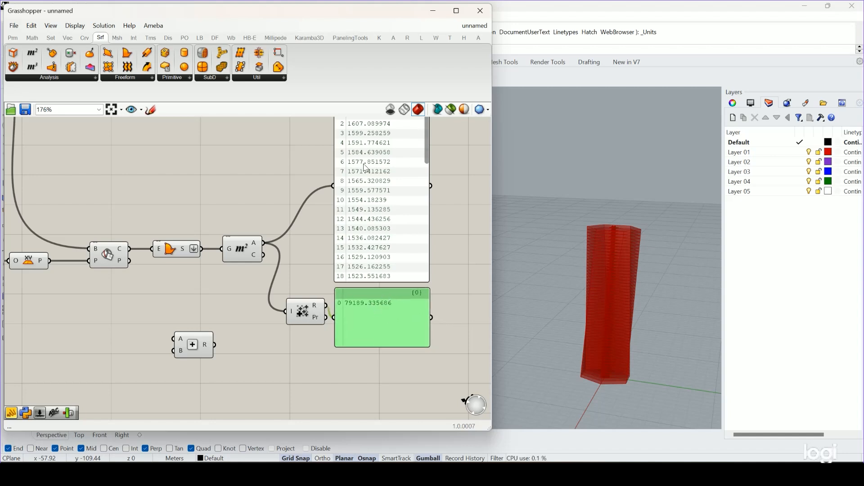
scroll(372, 137, "down", 2)
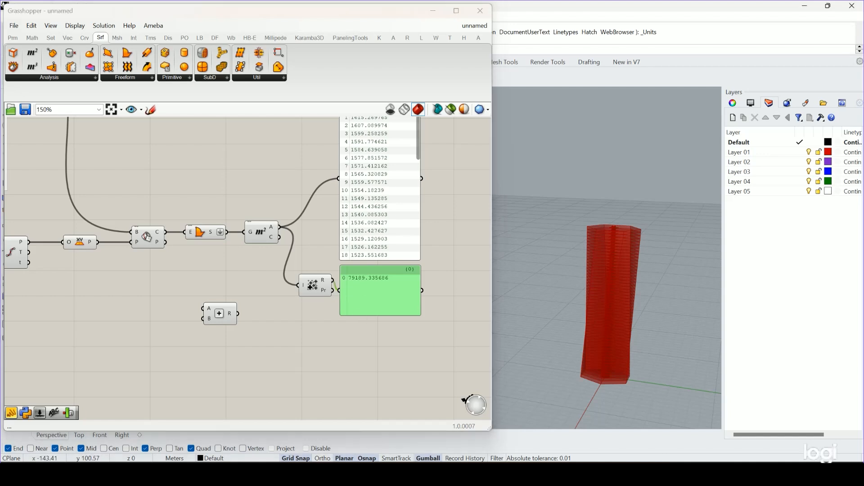
left_click(359, 353)
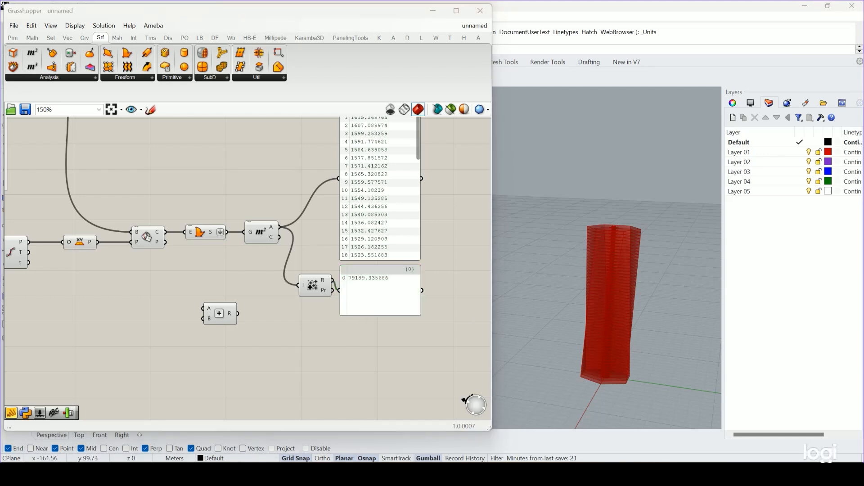
Delete the unused Addition component.
scroll(415, 332, "down", 5)
right_click_drag(315, 335, 303, 288)
scroll(340, 325, "down", 2)
scroll(345, 312, "up", 5)
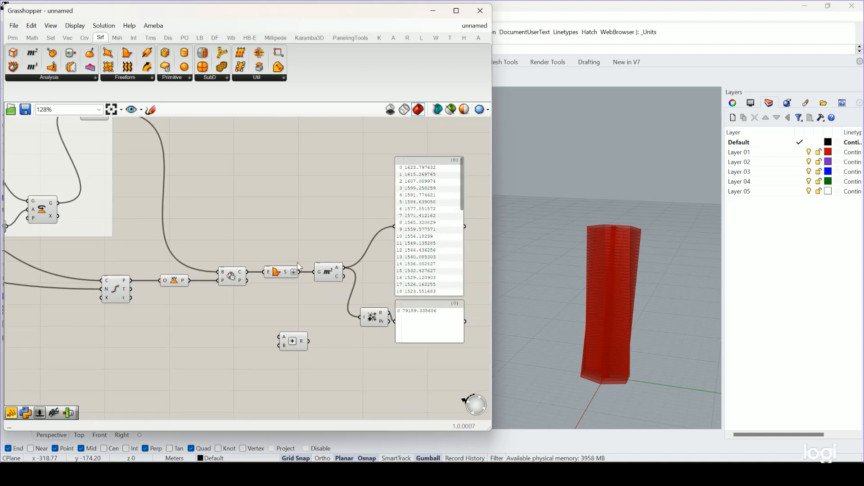
left_click(303, 342)
key("Delete")
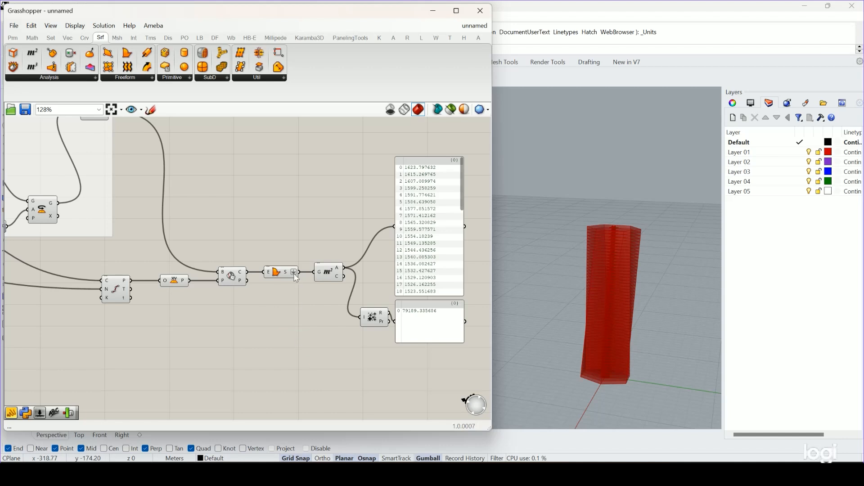
Group the Divide Curve, XY Plane, Brep | Plane and Boundary Surfaces components.
left_click_drag(304, 254, 97, 336)
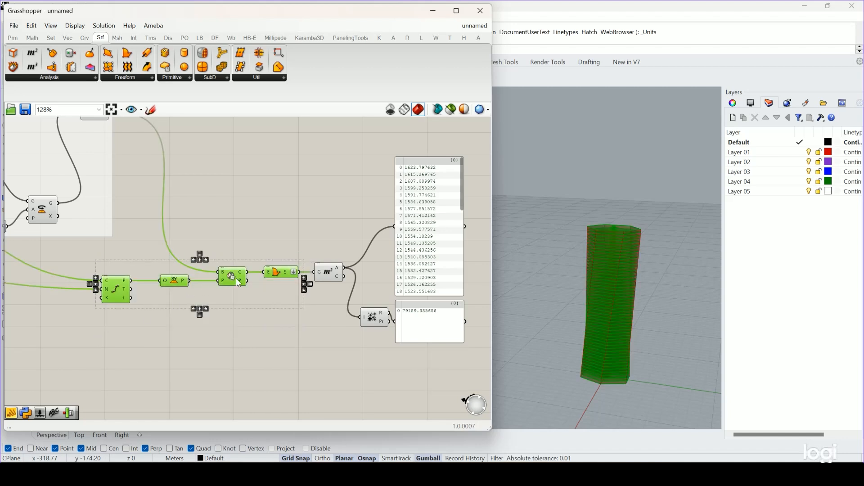
middle_click(254, 283)
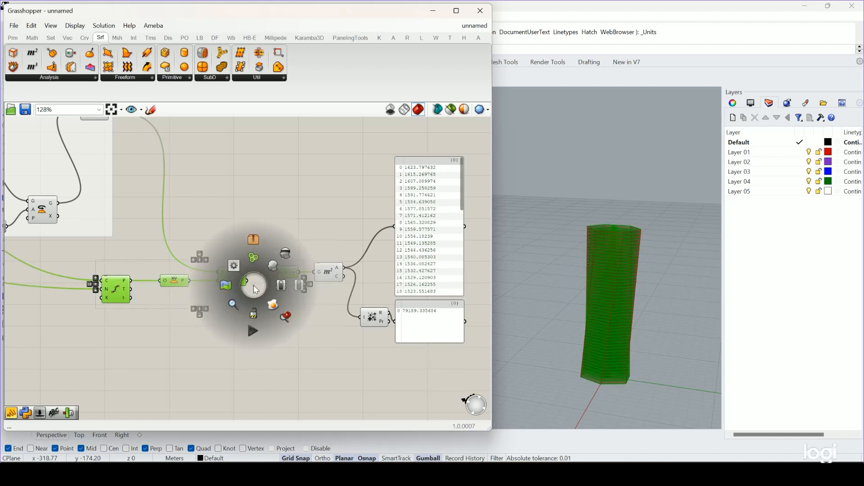
left_click(255, 259)
Add a Scribble label reading "getting f loor plates" above the new group.
double_click(263, 235)
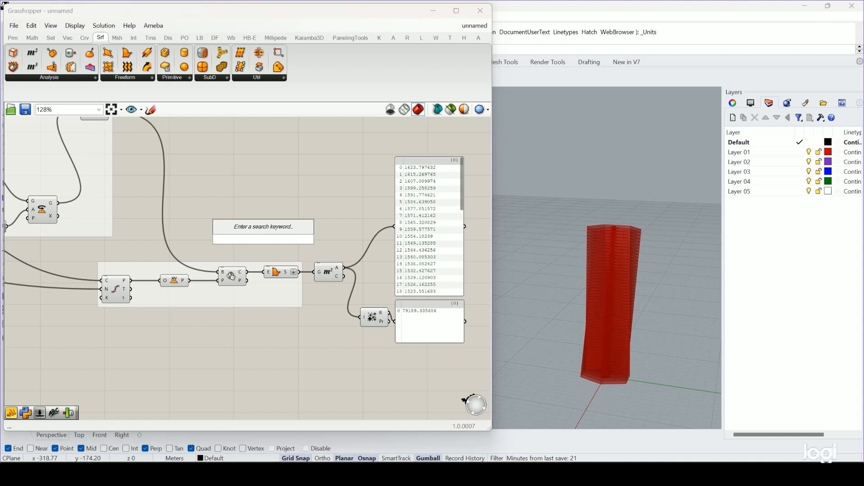
type("scrib")
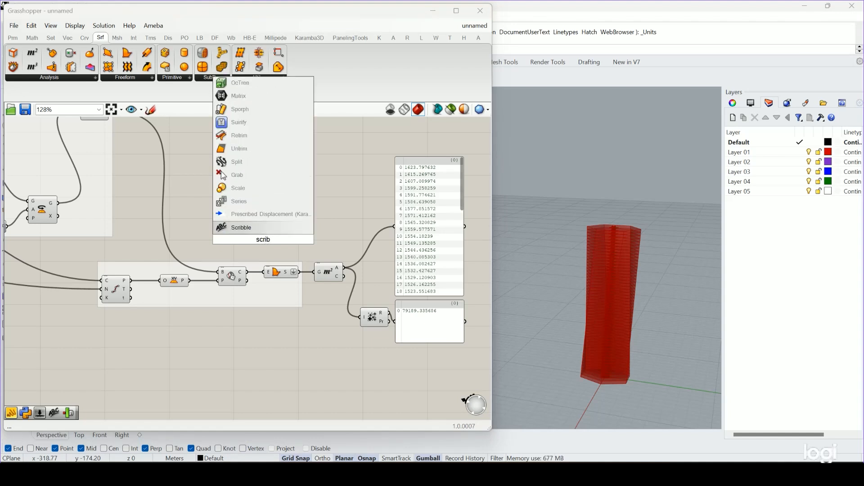
key("Return")
left_click_drag(264, 242, 227, 251)
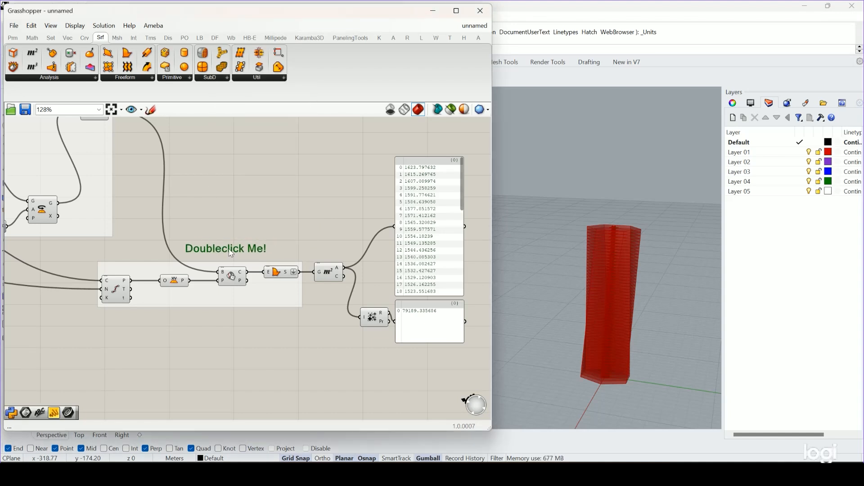
double_click(230, 251)
type("f")
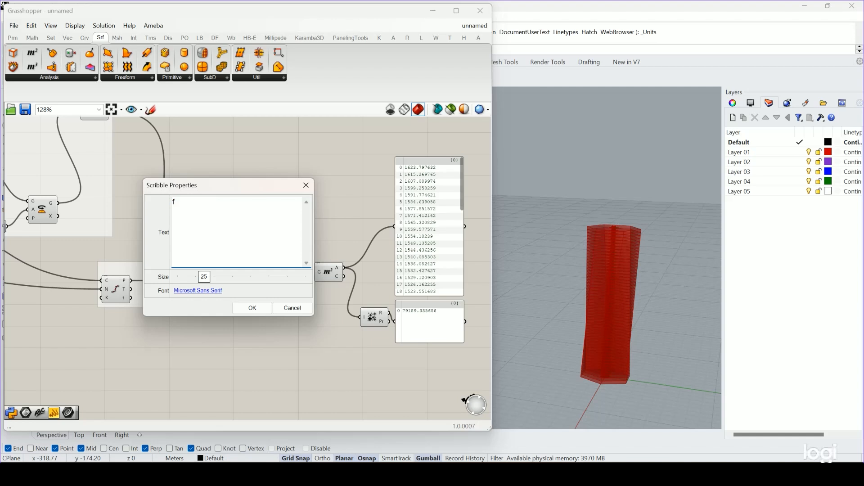
type("getting f loor plate")
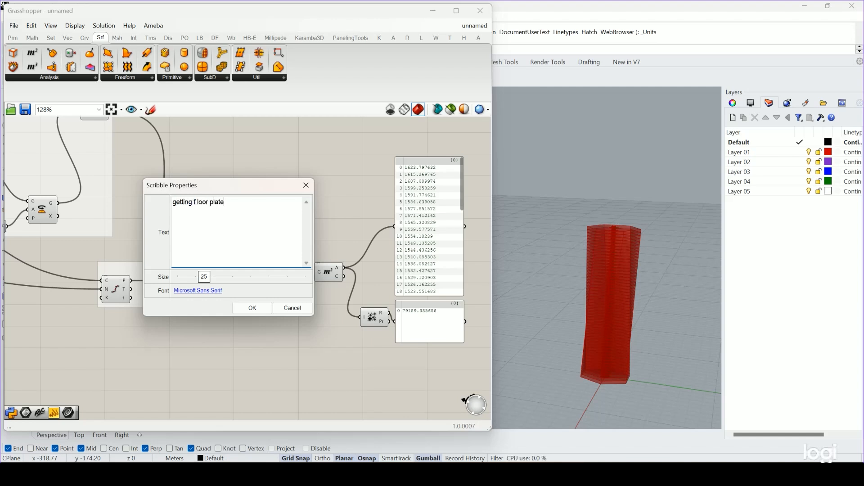
type("s")
left_click(252, 308)
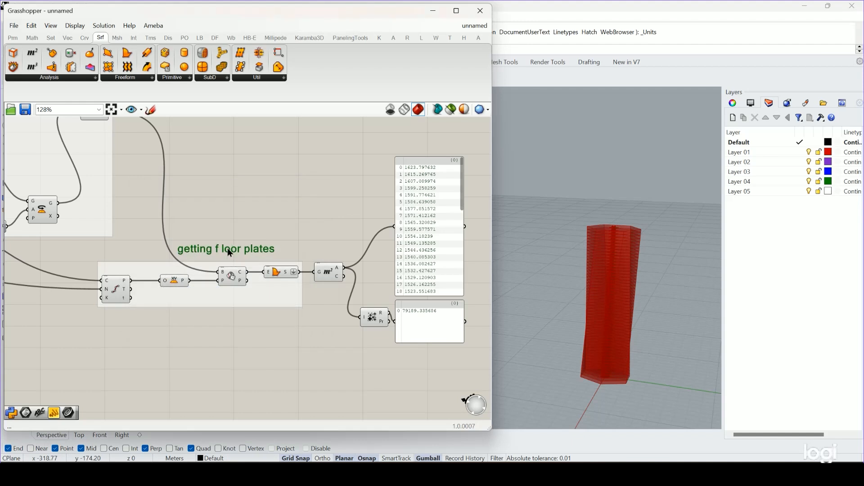
Correct the Scribble label's text to "getting floor plates".
left_click_drag(228, 249, 225, 251)
double_click(225, 251)
left_click(192, 204)
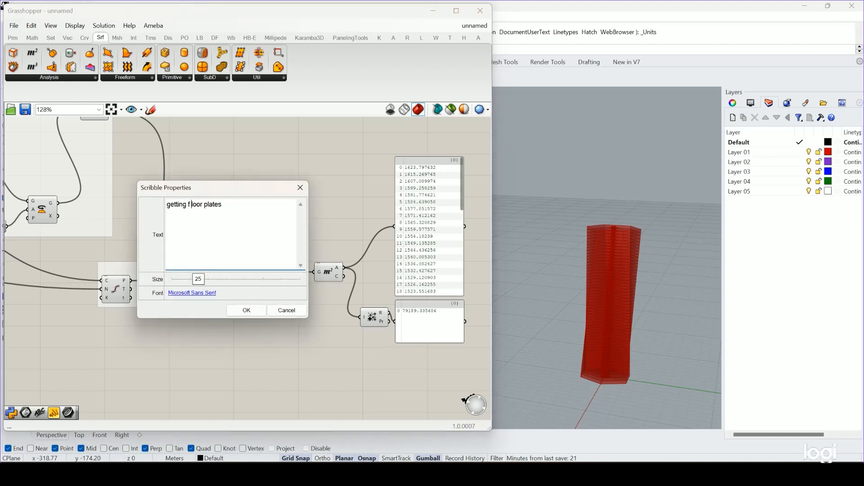
key("BackSpace")
left_click(246, 310)
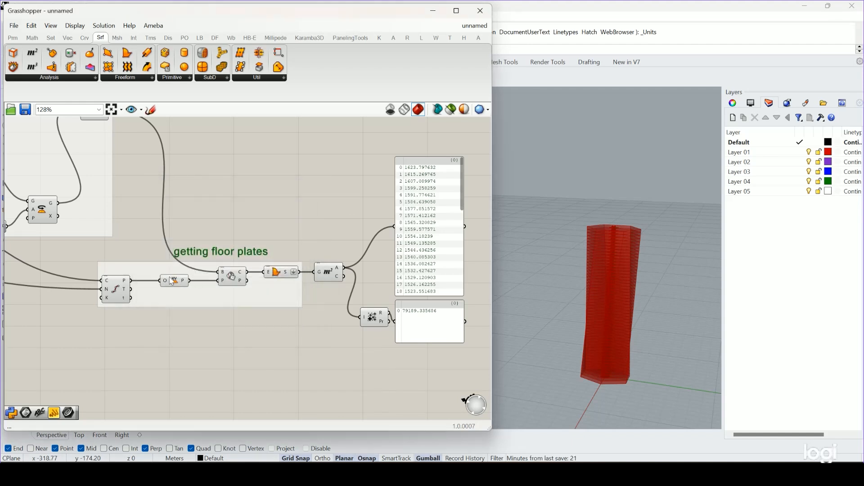
Add the "getting floor plates" label to the group of floor plate components.
right_click(167, 270)
left_click(189, 340)
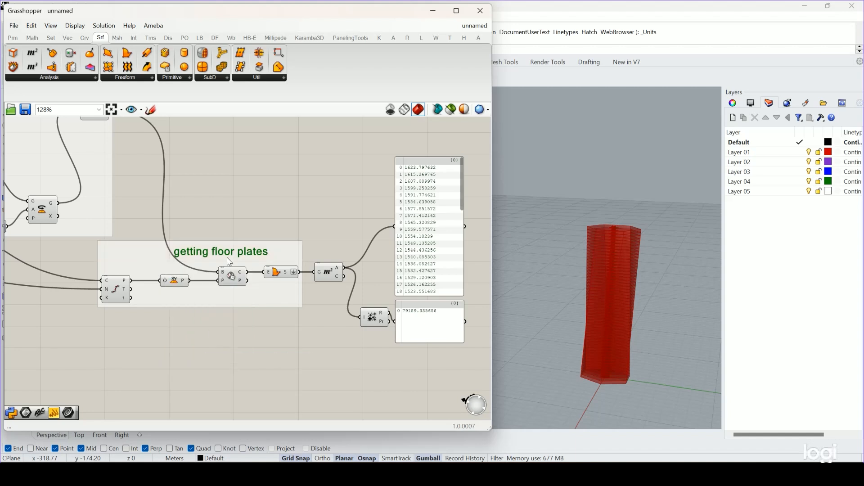
left_click(294, 250)
left_click(347, 223)
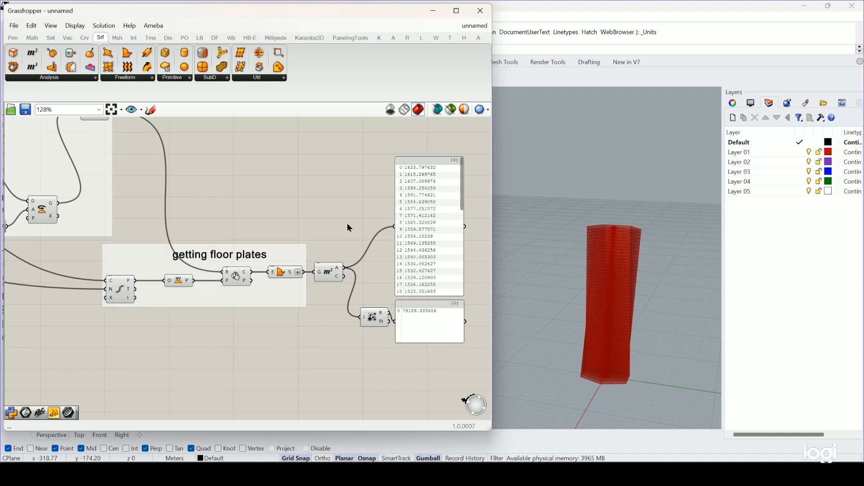
Put the Degrees slider in the lofted tower section into a group of its own.
scroll(344, 226, "down", 4)
right_click_drag(550, 262, 633, 304)
scroll(630, 252, "up", 5)
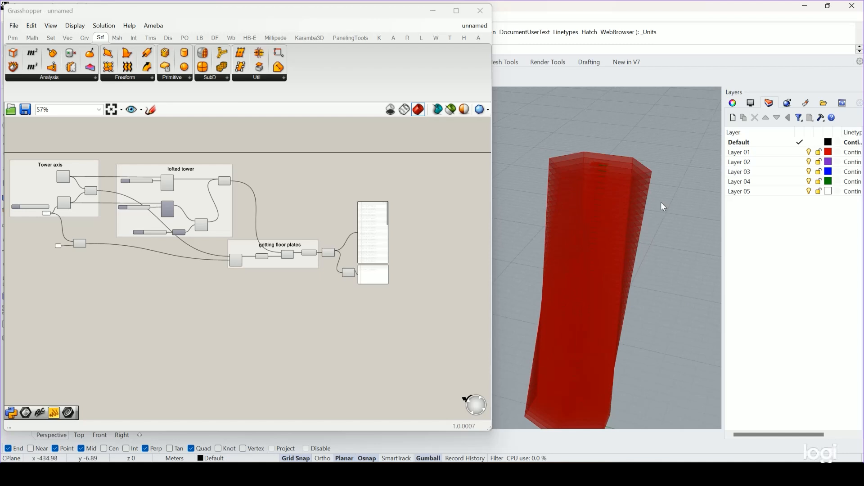
left_click(314, 338)
scroll(54, 176, "up", 4)
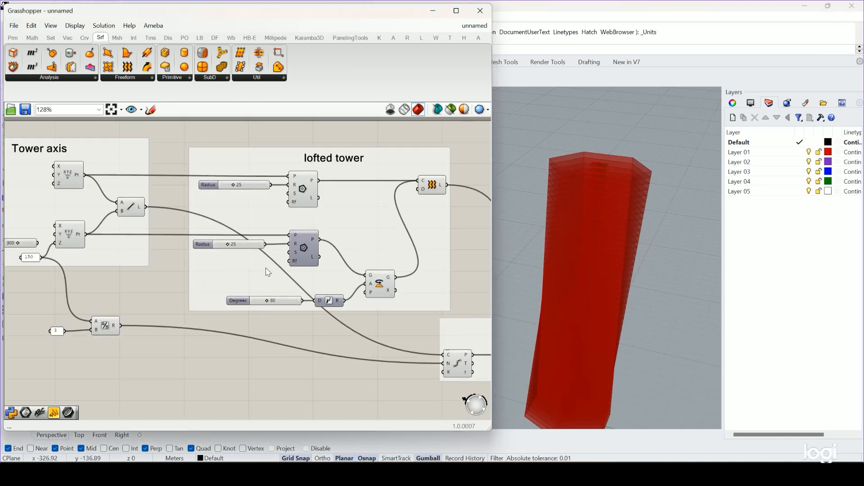
left_click(282, 301)
middle_click(282, 302)
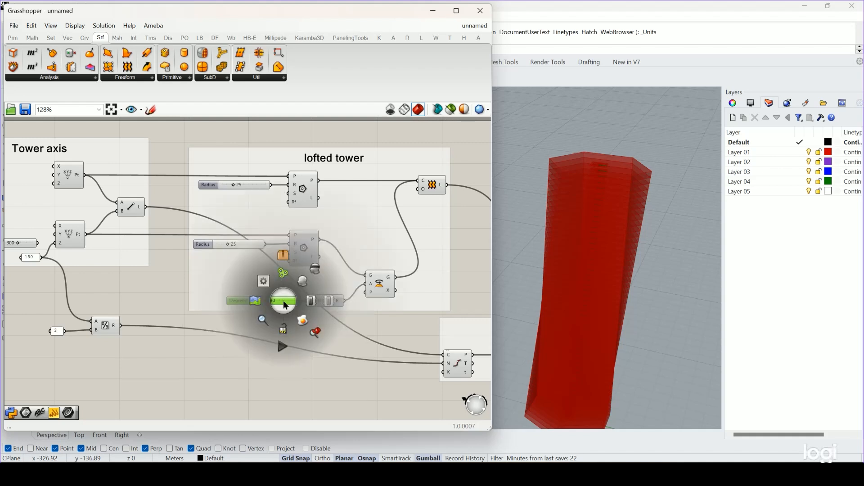
double_click(275, 295)
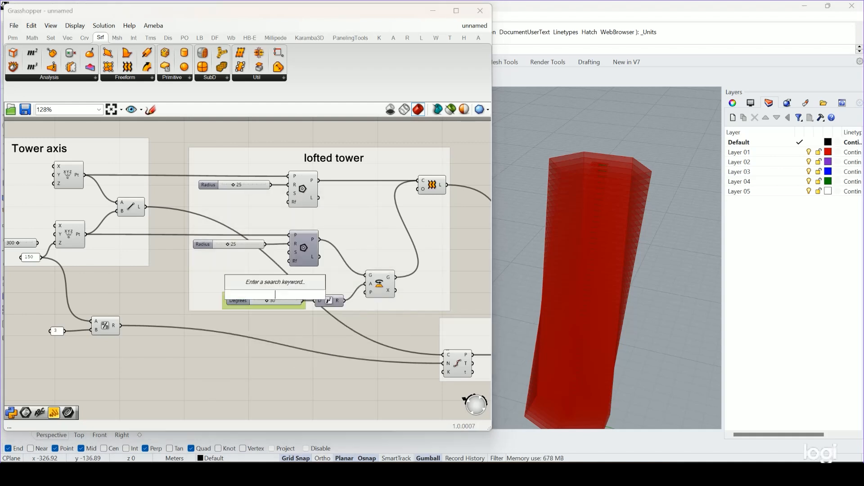
left_click(209, 279)
Remove the Degrees slider from the lofted tower group and move it to empty canvas below that group.
left_click(237, 300)
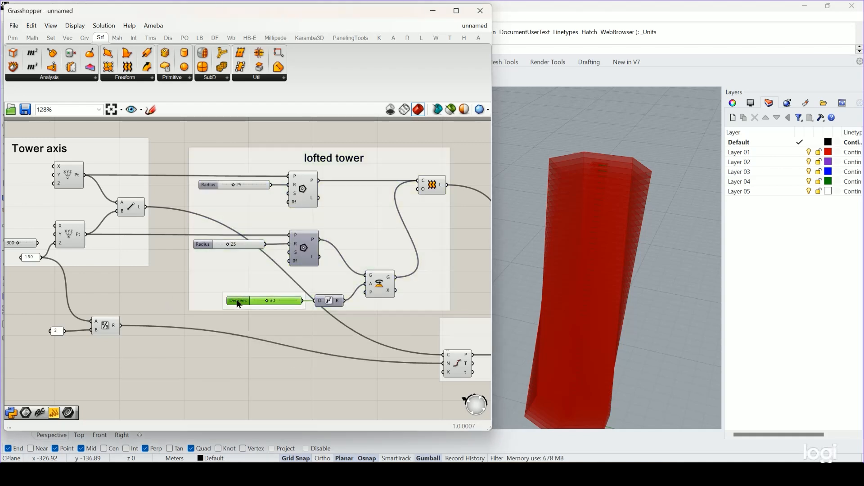
right_click(214, 281)
left_click(246, 364)
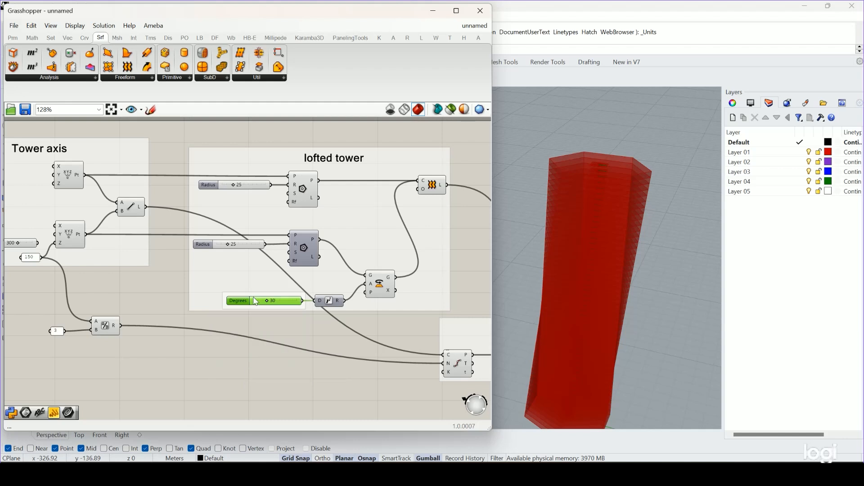
left_click_drag(250, 300, 244, 350)
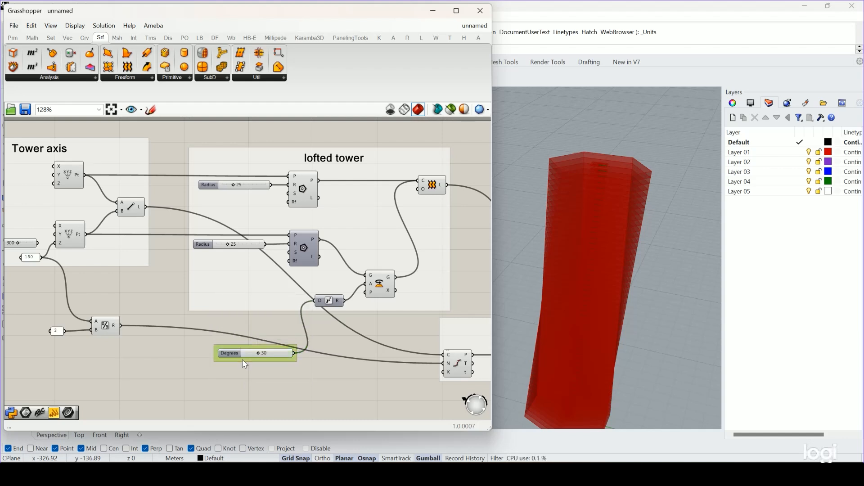
Colour the Degrees slider's group saturated red and shift it slightly away from the Radians component.
double_click(242, 359)
left_click(294, 364)
scroll(260, 353, "up", 4)
left_click(260, 342)
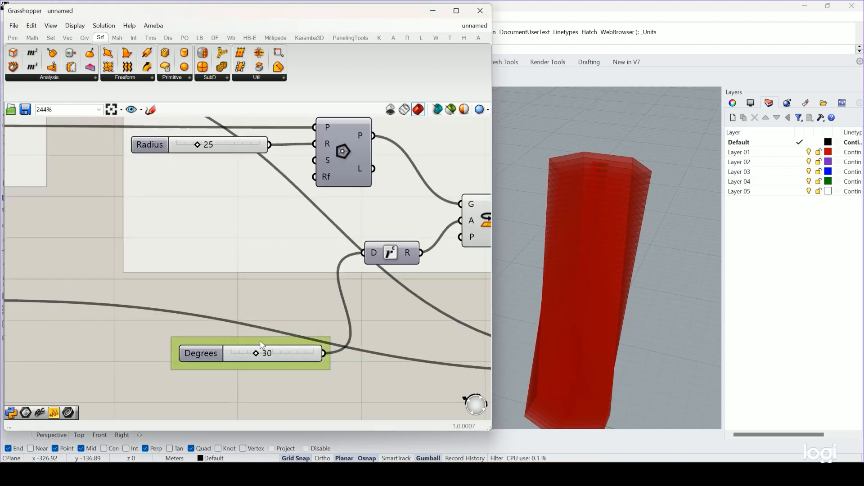
right_click(260, 342)
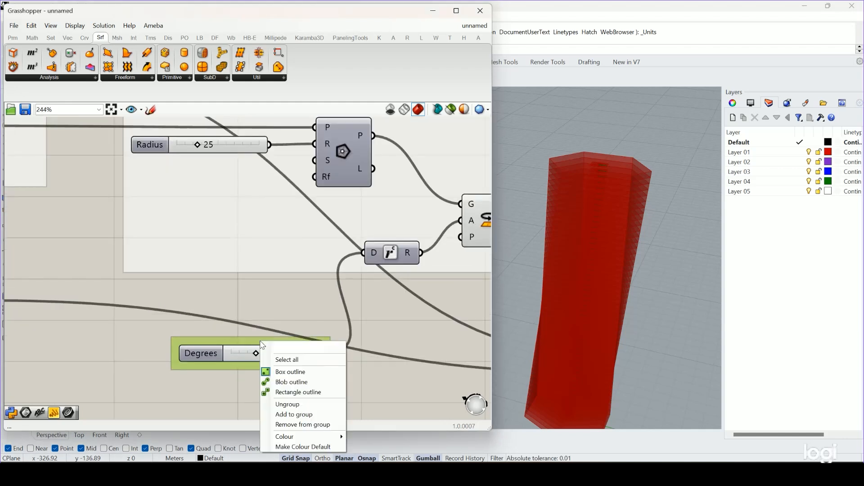
left_click(255, 401)
left_click(179, 339)
right_click(180, 339)
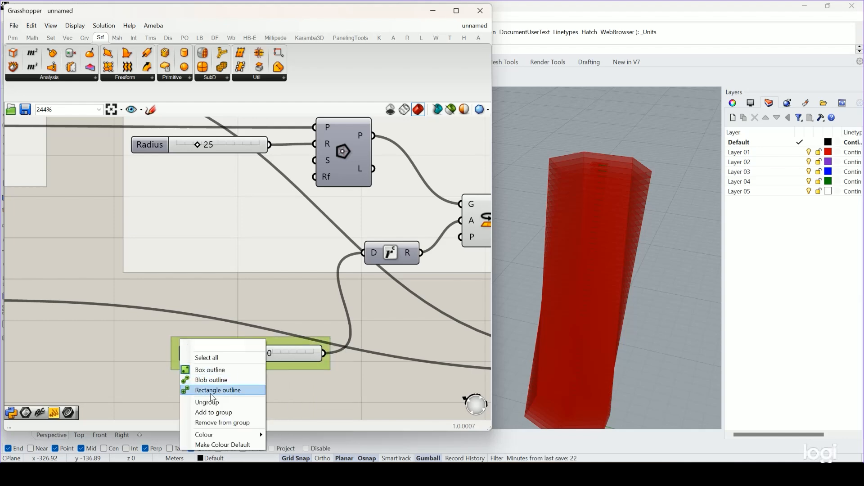
mouse_move(228, 435)
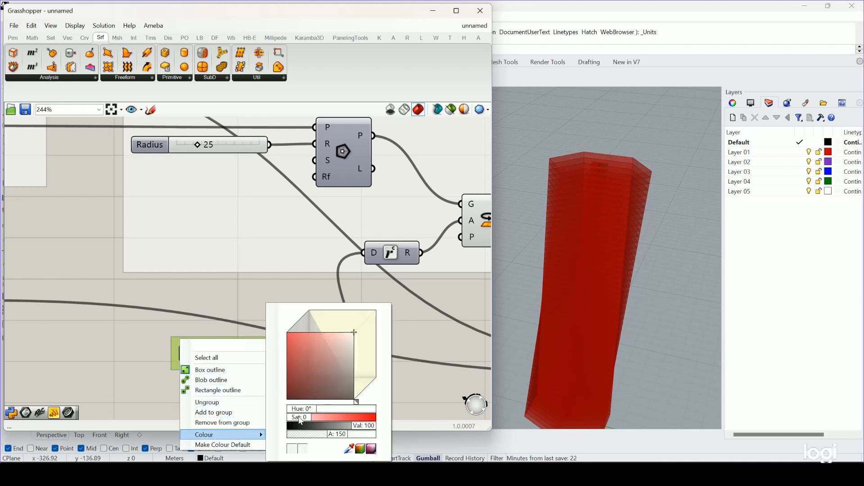
left_click_drag(299, 417, 383, 413)
left_click(438, 383)
scroll(363, 377, "down", 4)
right_click_drag(352, 385, 297, 354)
left_click_drag(230, 329, 219, 332)
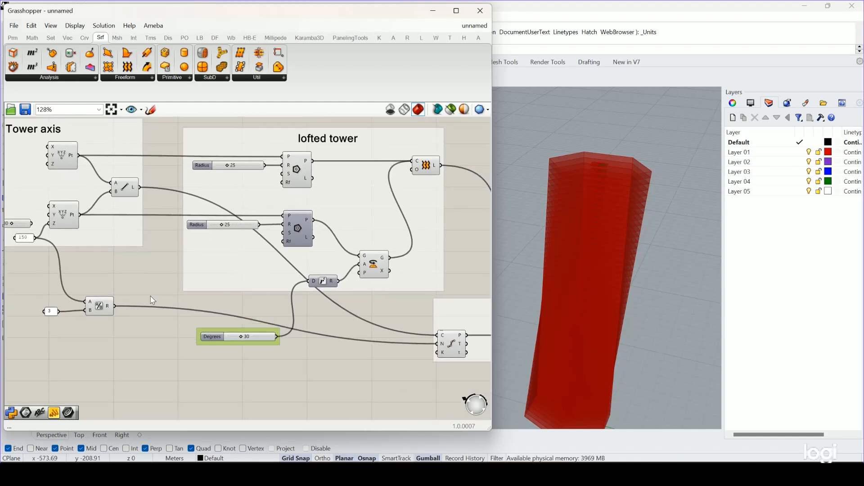
Examine the tower height input, both Polygon components and the Degrees slider feeding the lofted tower group.
right_click_drag(152, 300, 185, 303)
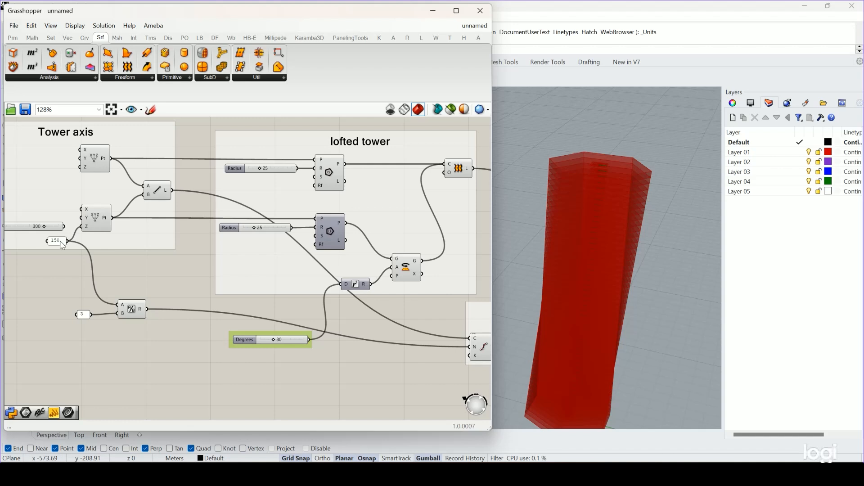
left_click(61, 243)
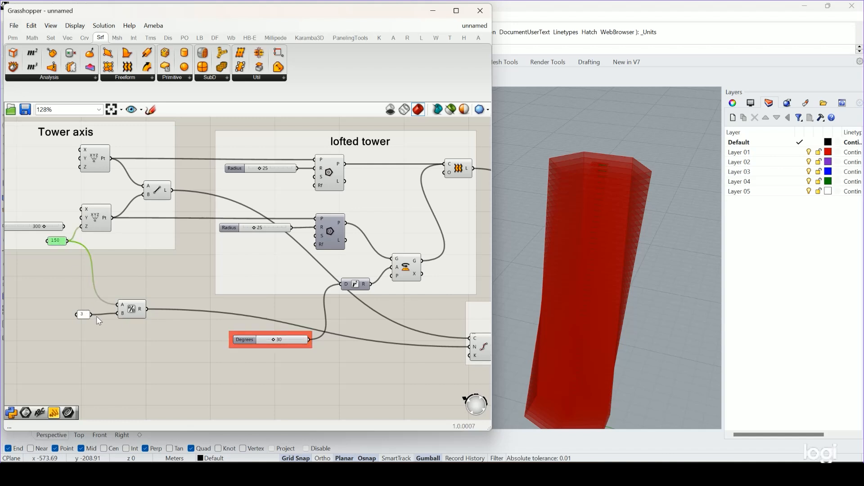
left_click(328, 176)
left_click(325, 224)
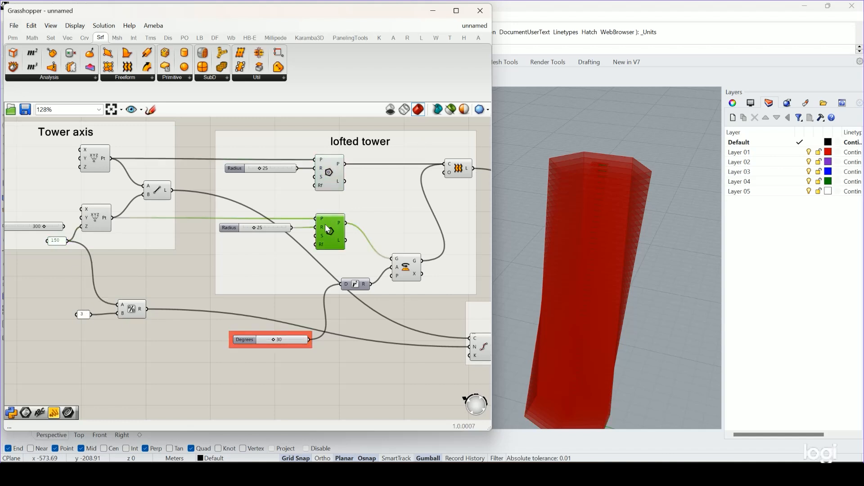
left_click(335, 351)
left_click(278, 341)
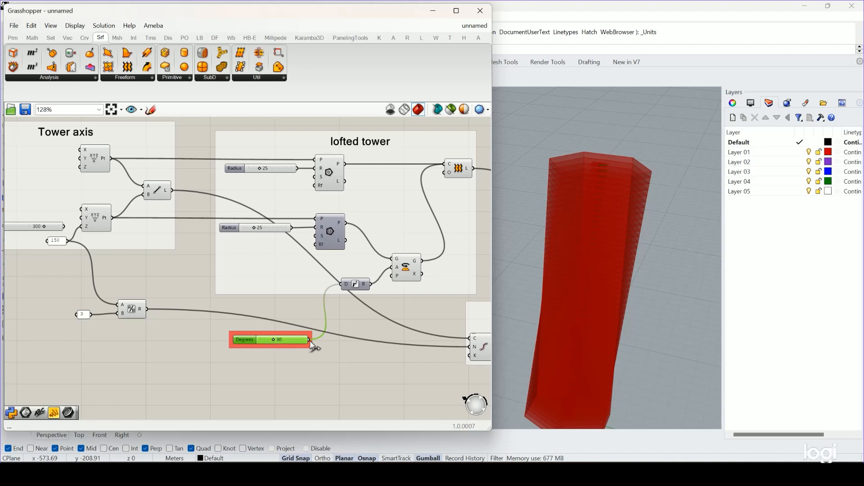
scroll(382, 363, "down", 1)
right_click_drag(383, 363, 302, 356)
scroll(230, 217, "up", 3)
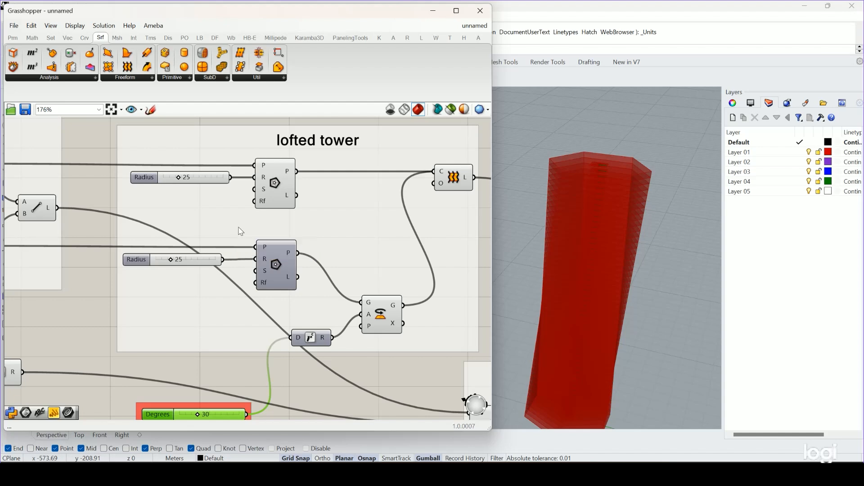
scroll(288, 233, "down", 1)
scroll(288, 231, "down", 1)
right_click_drag(377, 251, 344, 238)
scroll(181, 165, "up", 3)
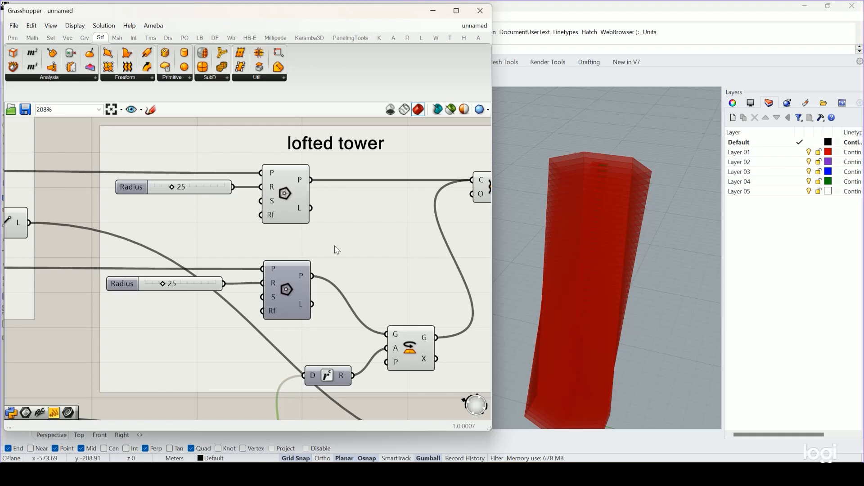
scroll(335, 247, "down", 3)
right_click_drag(329, 253, 312, 255)
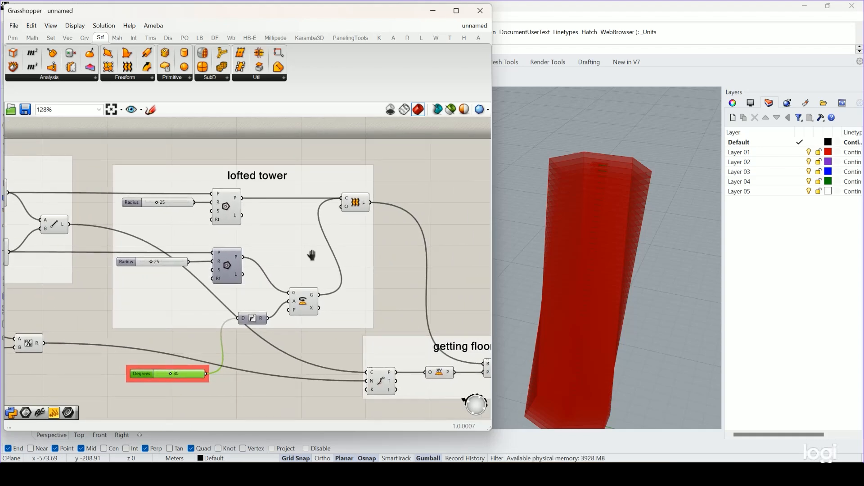
Examine the floor plate chain through the Area and Mass Addition components and their result panels.
scroll(311, 256, "down", 3)
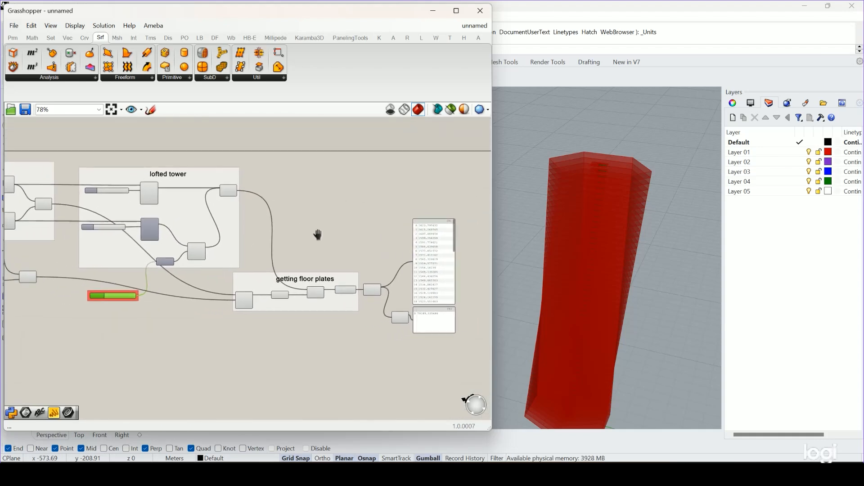
right_click_drag(318, 235, 307, 231)
scroll(329, 289, "up", 4)
right_click_drag(402, 309, 311, 315)
scroll(382, 358, "up", 4)
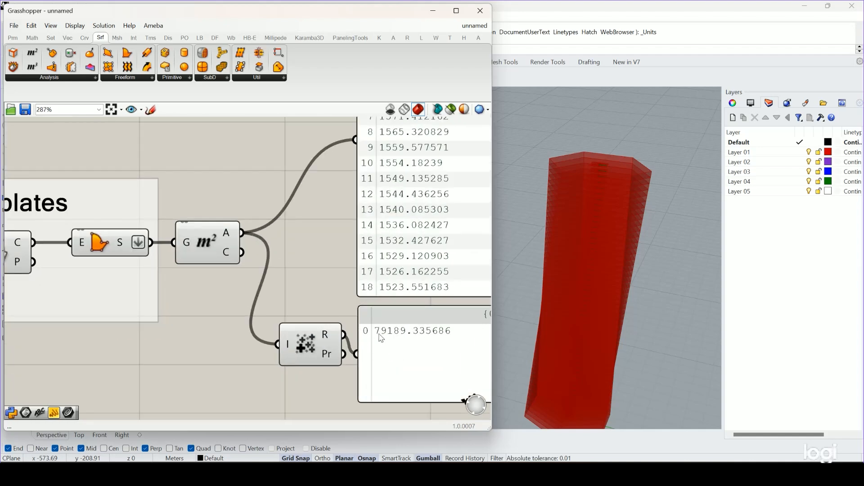
scroll(423, 304, "down", 5)
right_click_drag(279, 324, 377, 317)
scroll(388, 340, "down", 4)
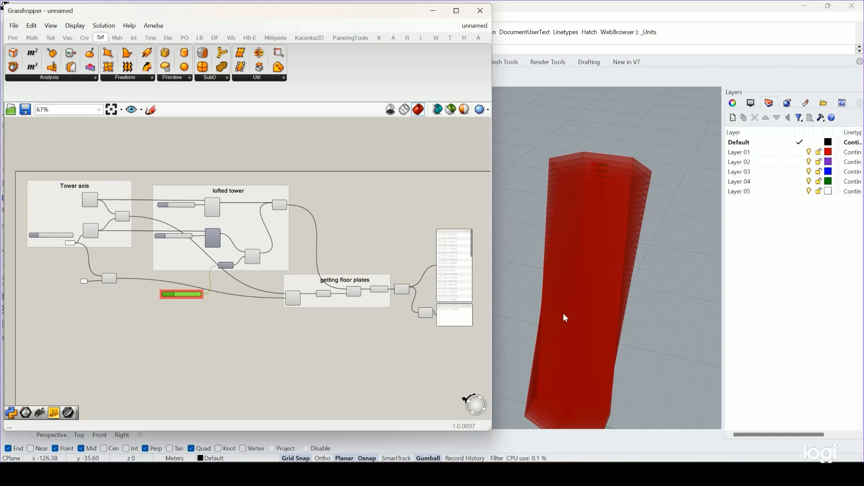
left_click(402, 291)
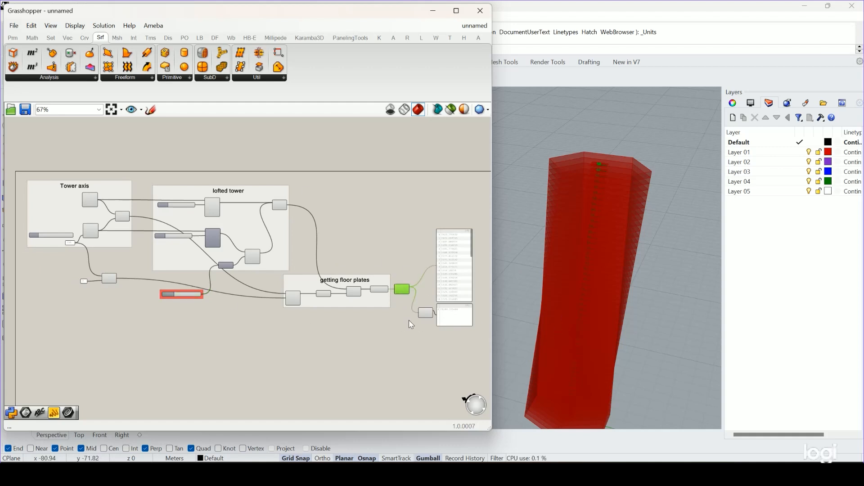
left_click(424, 312)
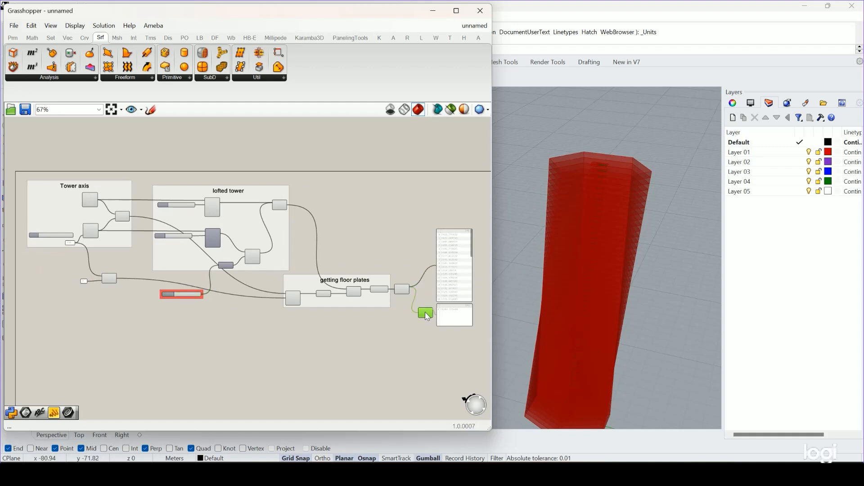
left_click(398, 346)
right_click_drag(667, 324, 668, 324)
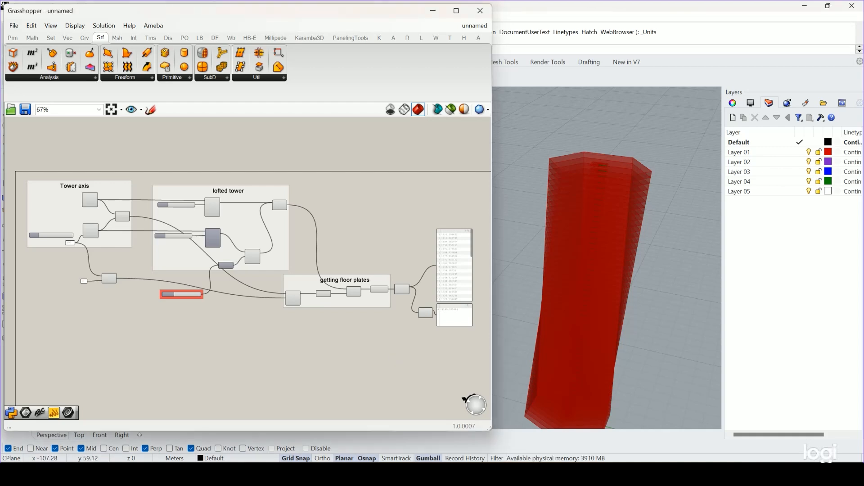